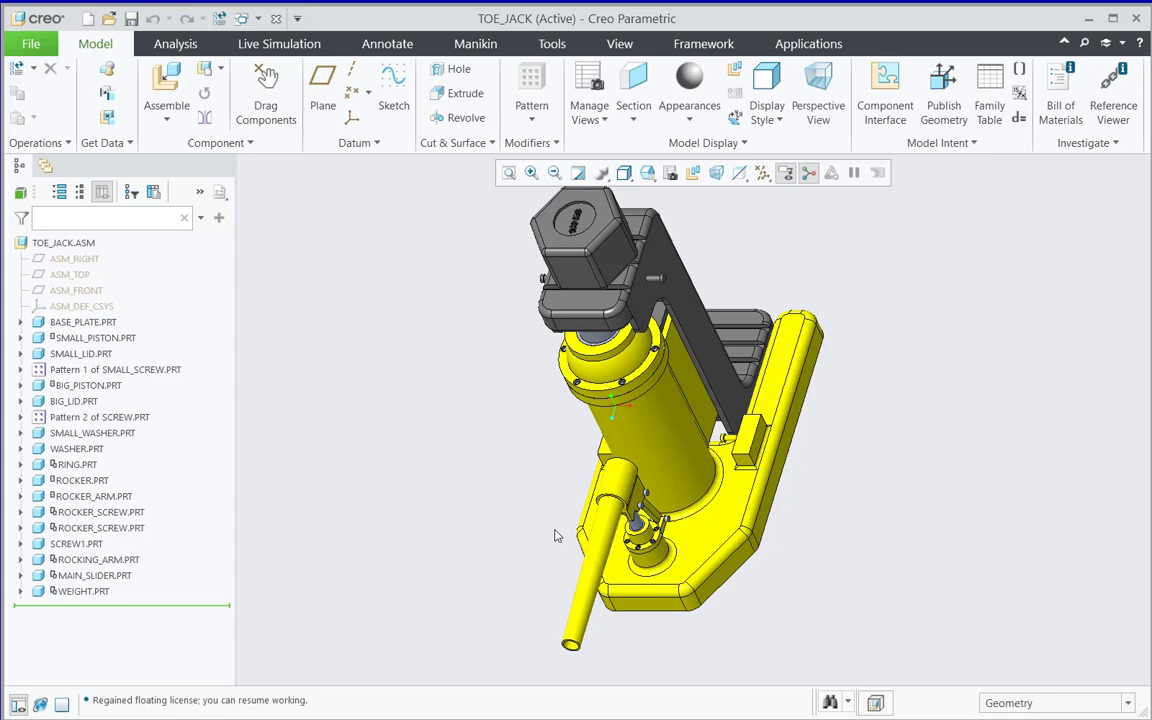
Examine the small lid, its screws and the surrounding base plate area of the toe jack assembly
{"action": "scroll", "coordinate": [552, 530], "scroll_direction": "up", "scroll_amount": 5}
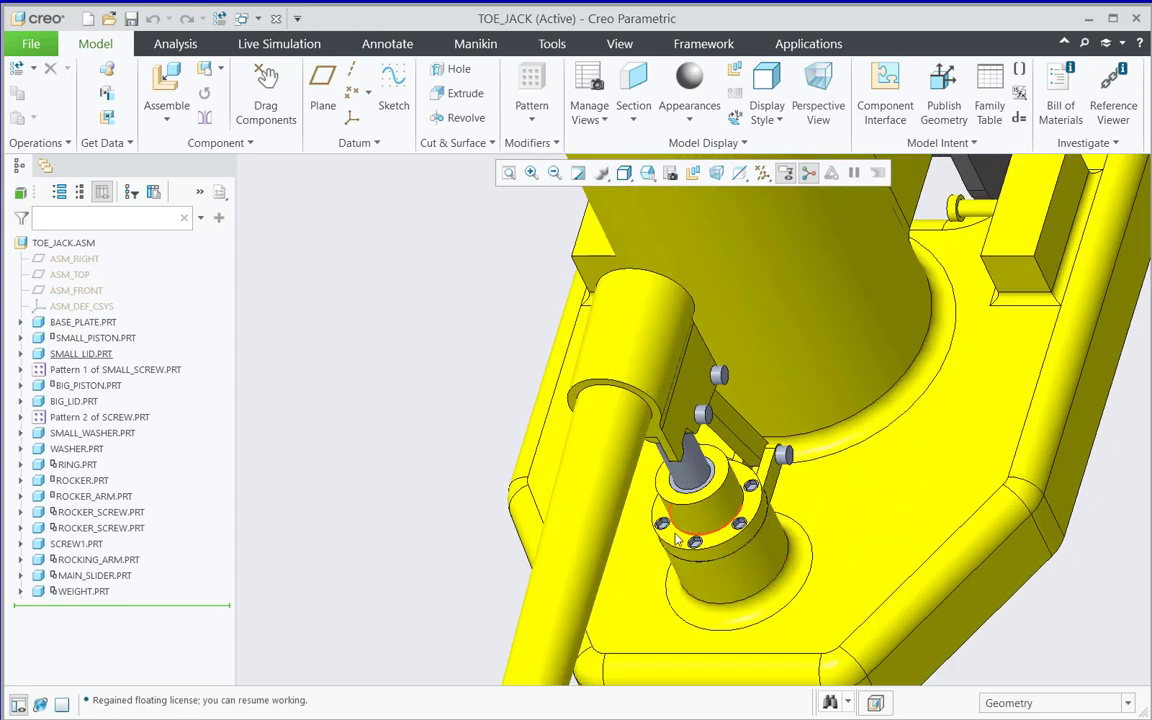
{"action": "scroll", "coordinate": [690, 580], "scroll_direction": "up", "scroll_amount": 3}
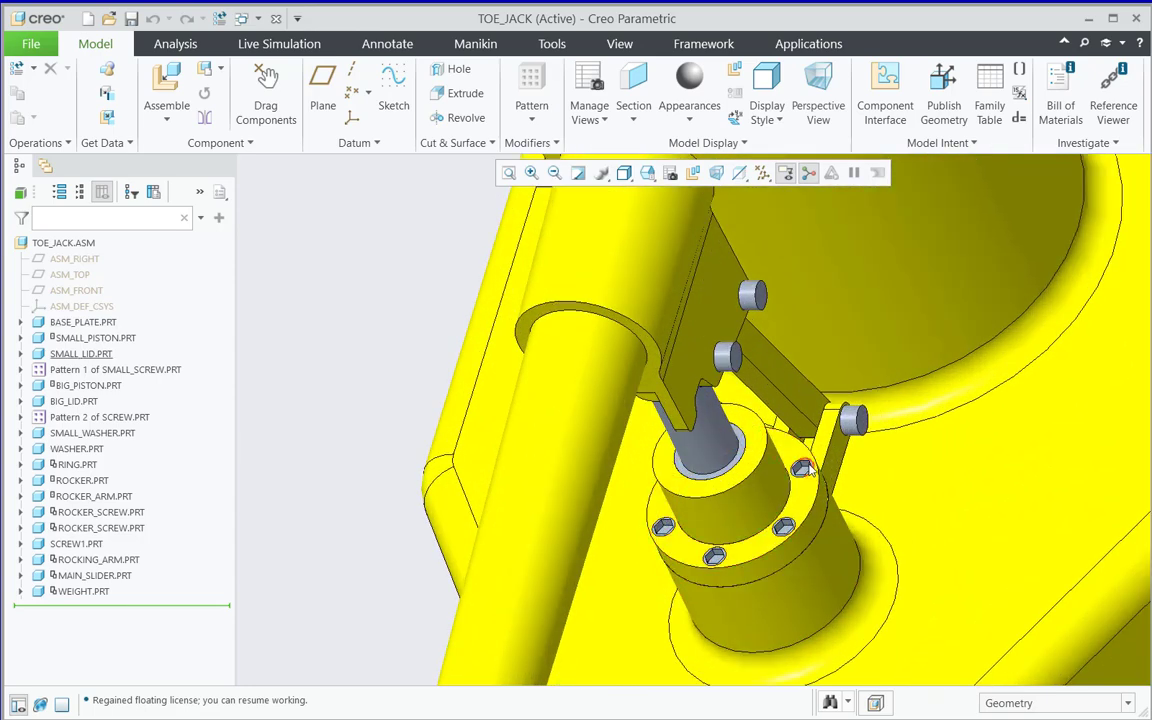
{"action": "scroll", "coordinate": [715, 560], "scroll_direction": "down", "scroll_amount": 5}
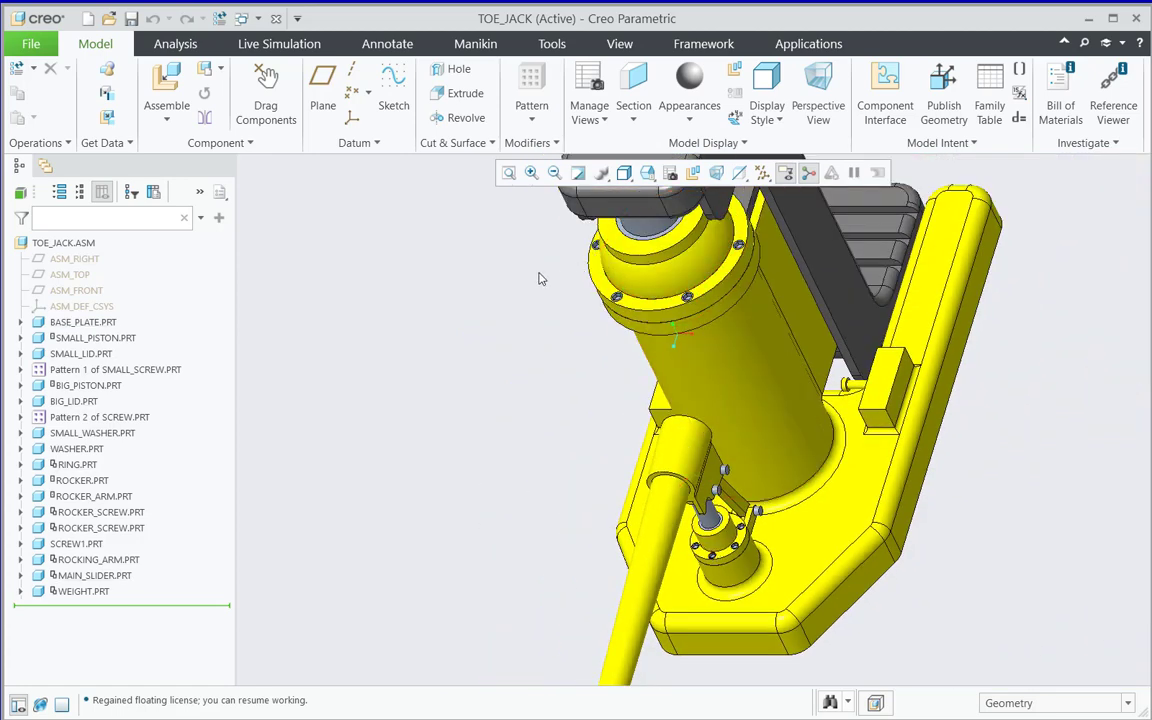
{"action": "scroll", "coordinate": [530, 342], "scroll_direction": "down", "scroll_amount": 2}
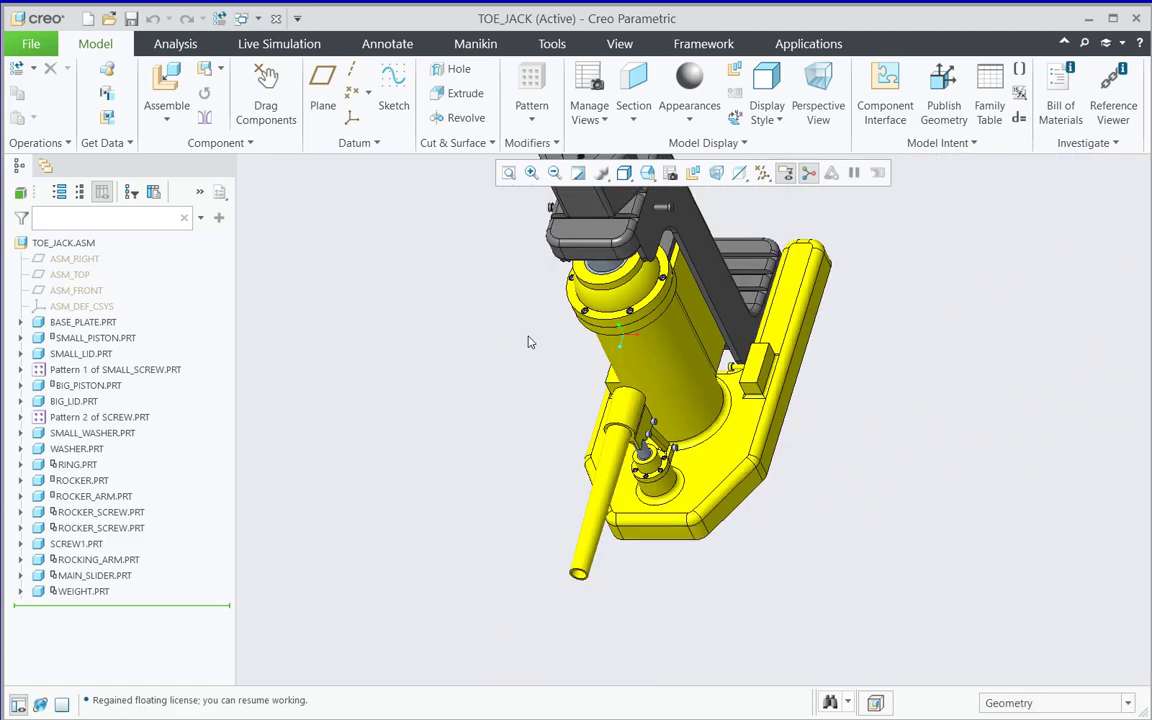
{"action": "middle_click_drag", "start_coordinate": [512, 275], "coordinate": [510, 268]}
{"action": "scroll", "coordinate": [684, 530], "scroll_direction": "up", "scroll_amount": 5}
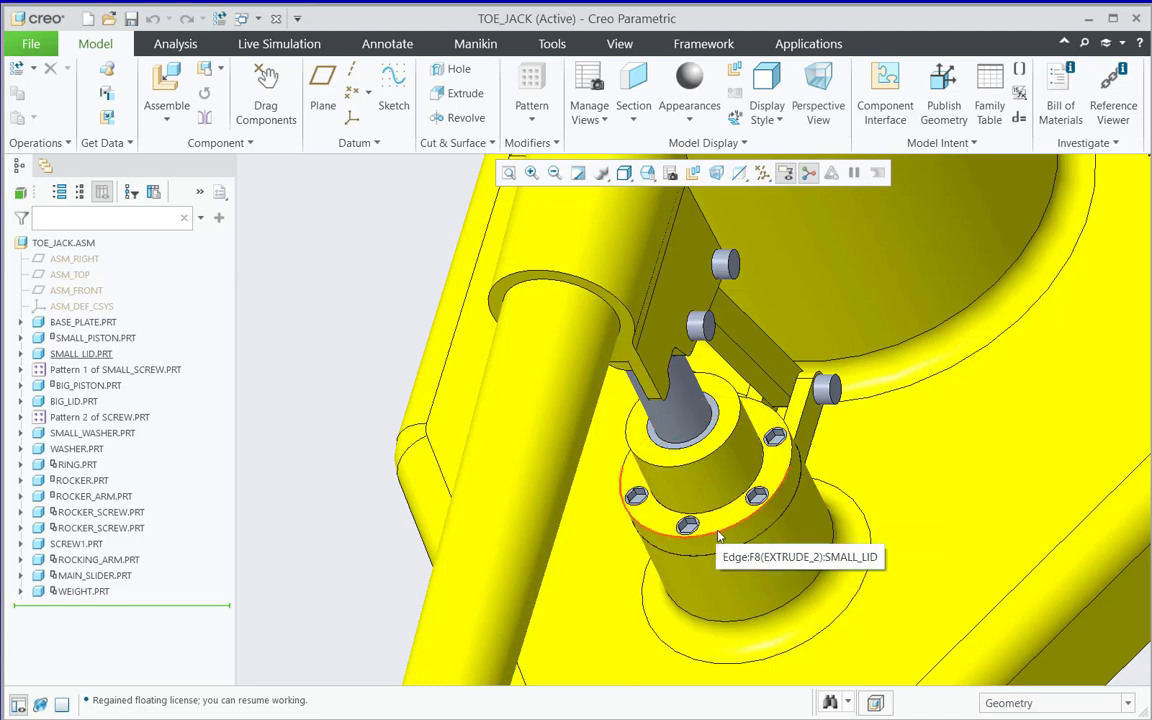
{"action": "scroll", "coordinate": [718, 537], "scroll_direction": "down", "scroll_amount": 2}
{"action": "scroll", "coordinate": [718, 537], "scroll_direction": "down", "scroll_amount": 2}
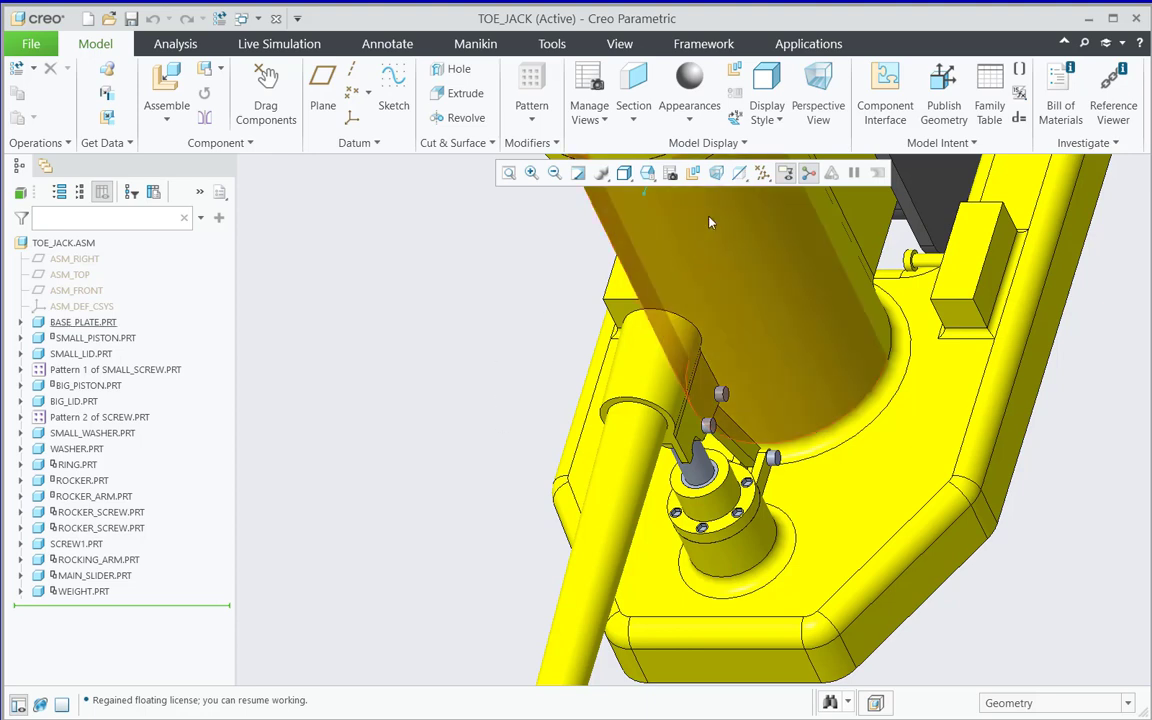
Review the Either, Receiving and Placing options of a new component interface in the assembly, and cancel it without creating anything
{"action": "left_click", "coordinate": [884, 108]}
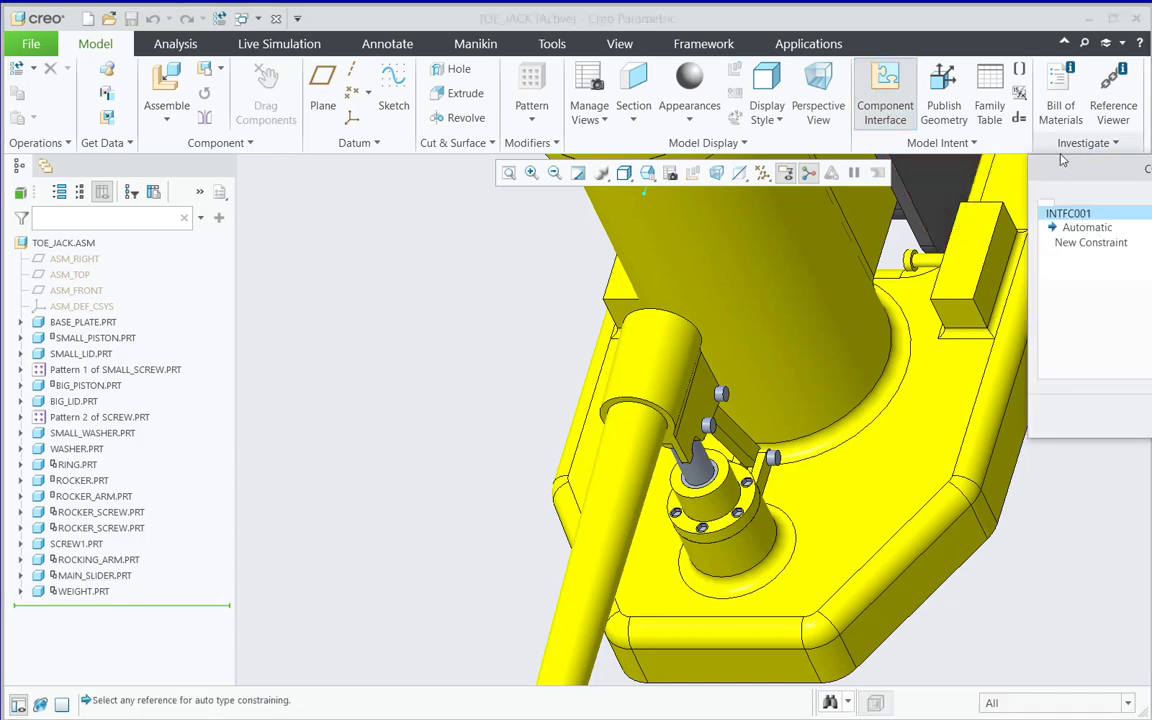
{"action": "left_click_drag", "start_coordinate": [1064, 166], "coordinate": [253, 244]}
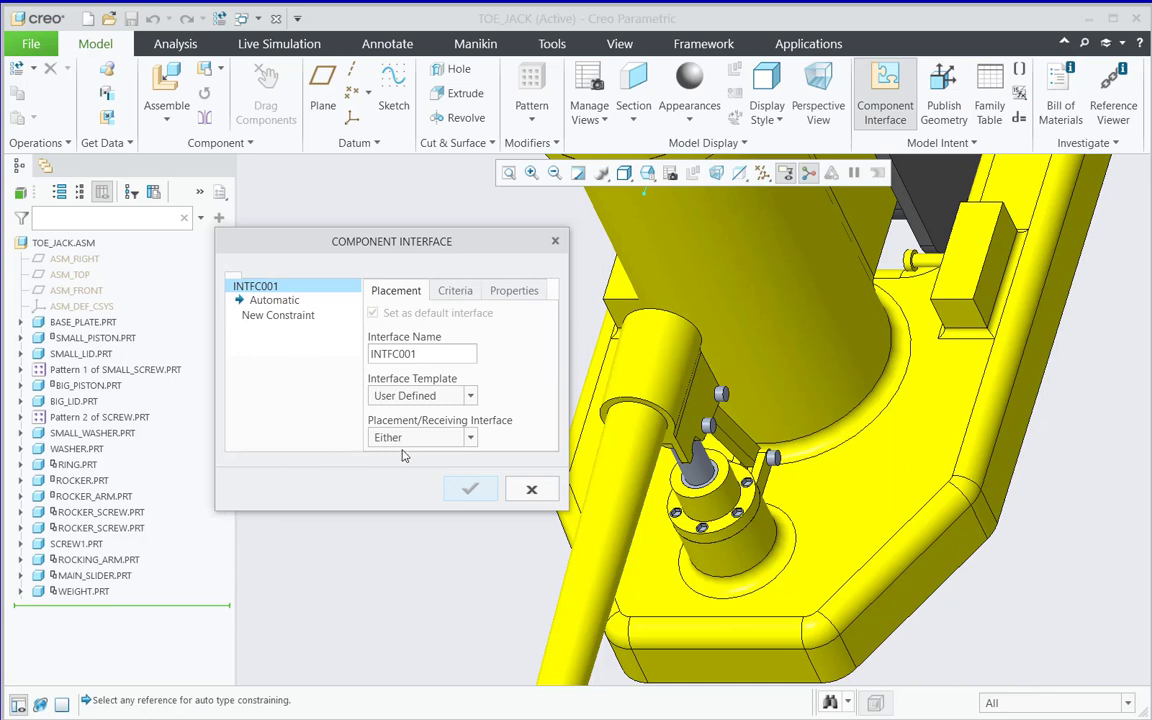
{"action": "left_click", "coordinate": [470, 438]}
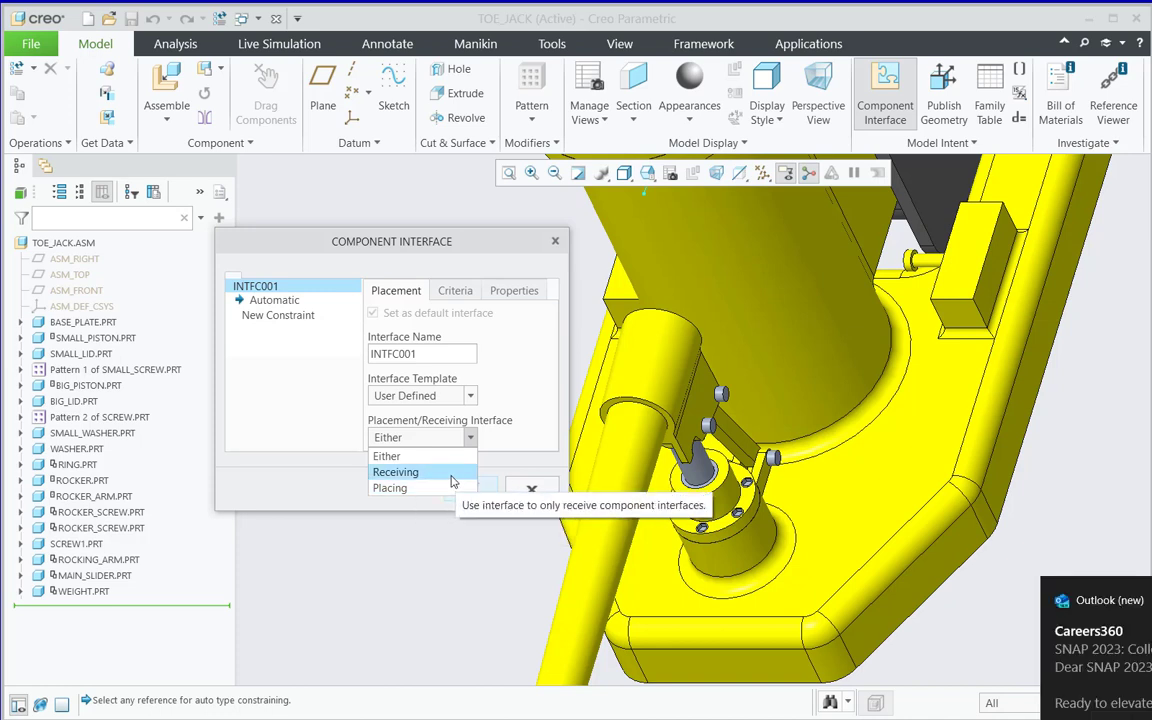
{"action": "left_click", "coordinate": [1146, 601]}
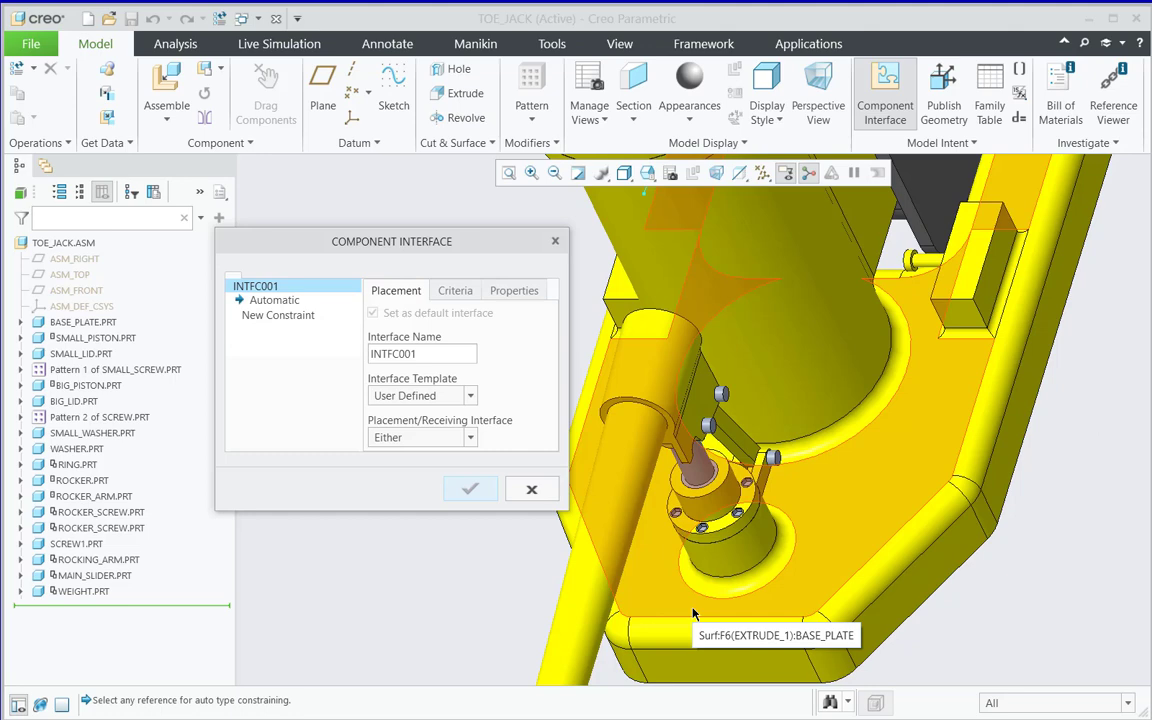
{"action": "left_click", "coordinate": [470, 437]}
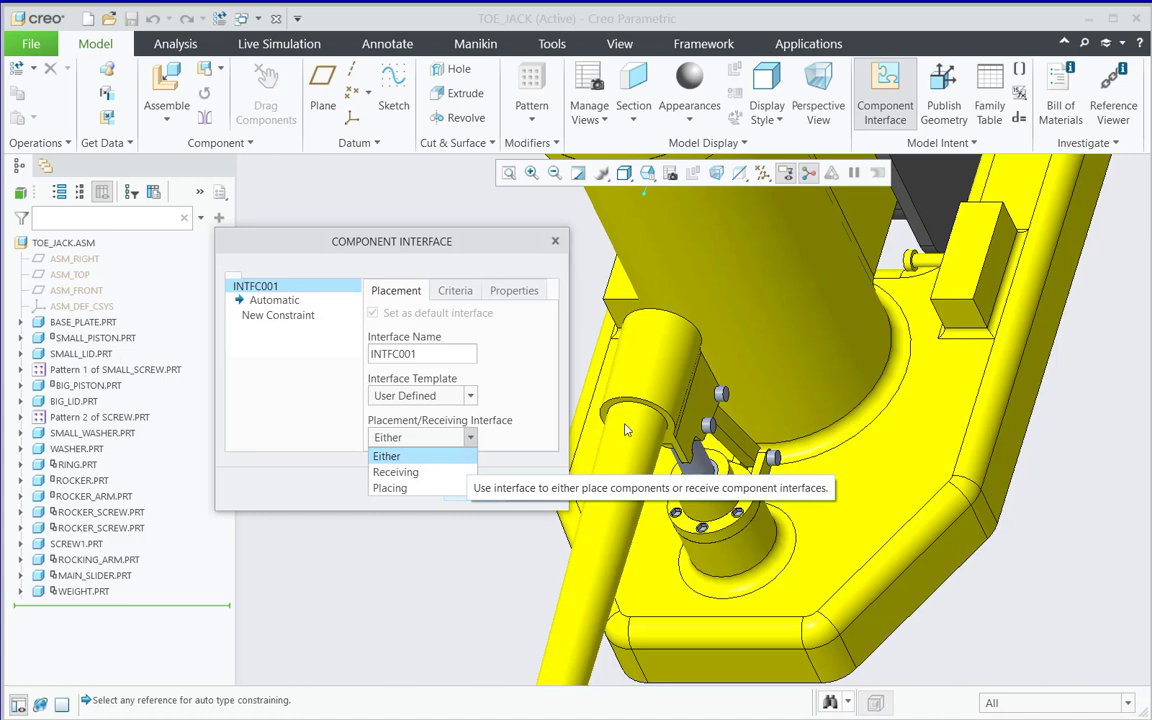
{"action": "left_click", "coordinate": [450, 526]}
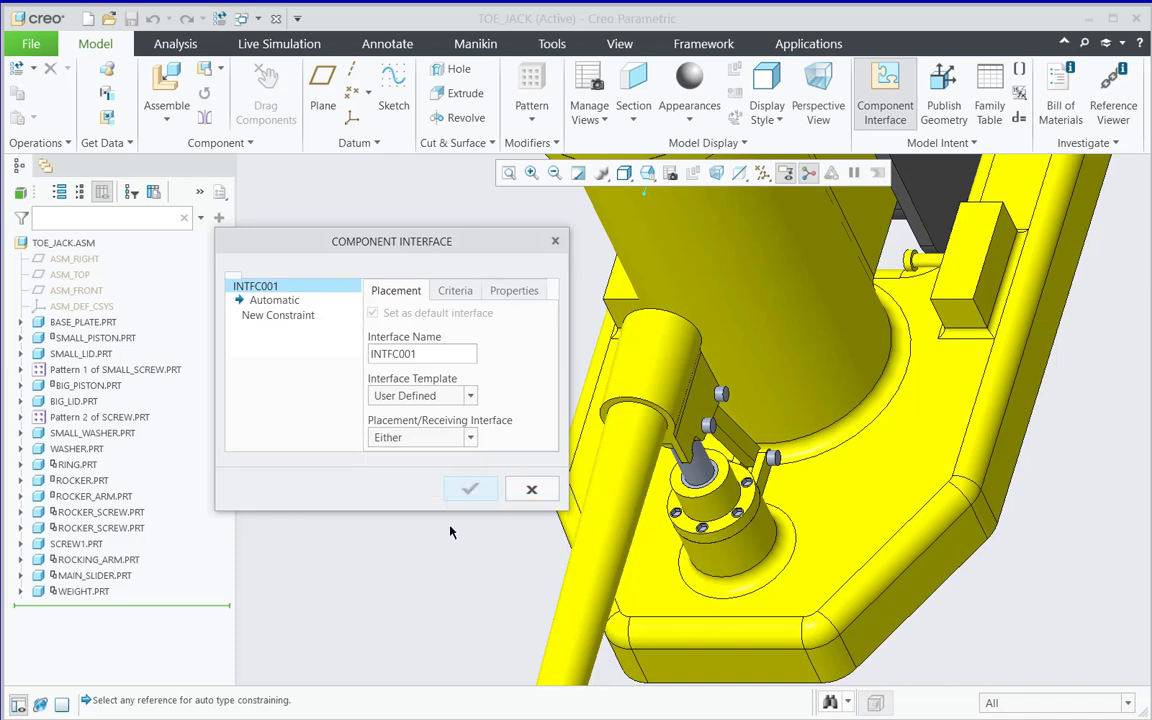
{"action": "left_click", "coordinate": [426, 440]}
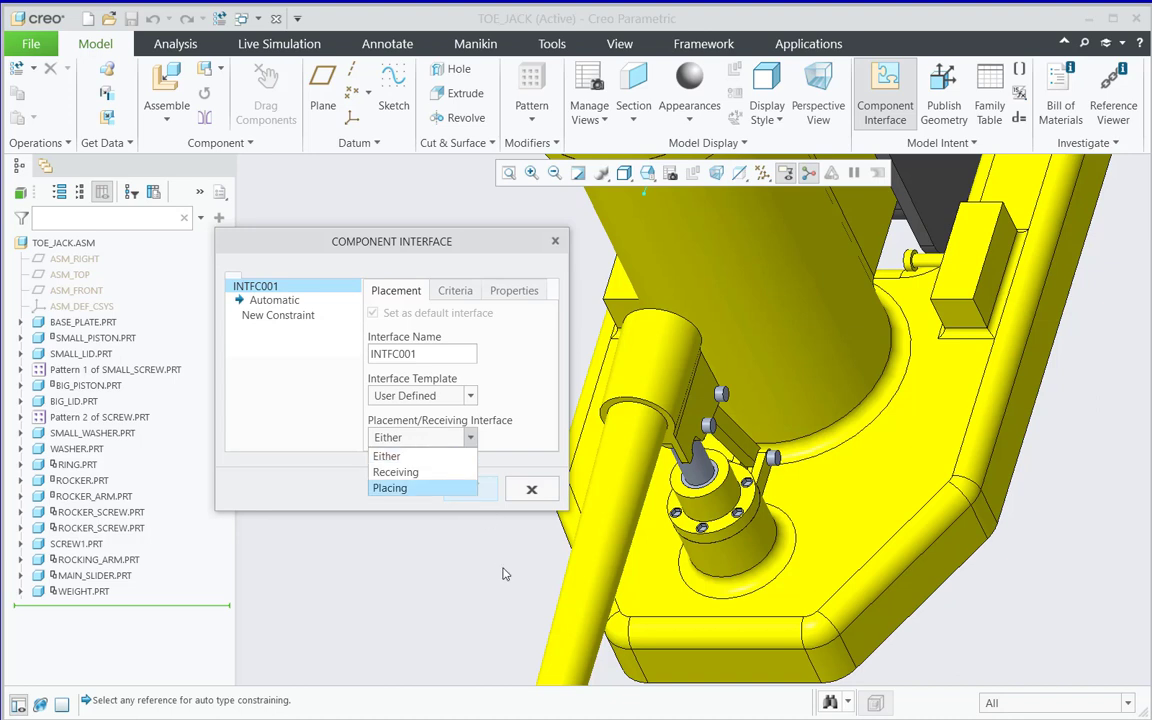
{"action": "left_click", "coordinate": [531, 489]}
{"action": "left_click", "coordinate": [531, 489]}
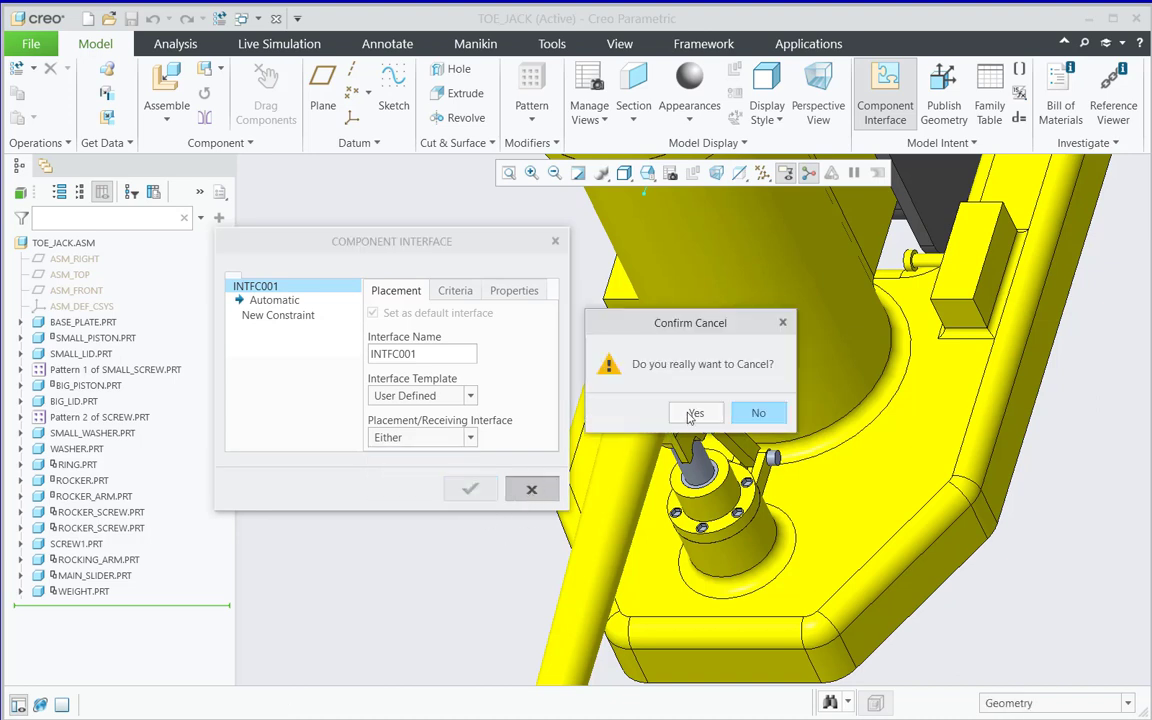
{"action": "left_click", "coordinate": [696, 413]}
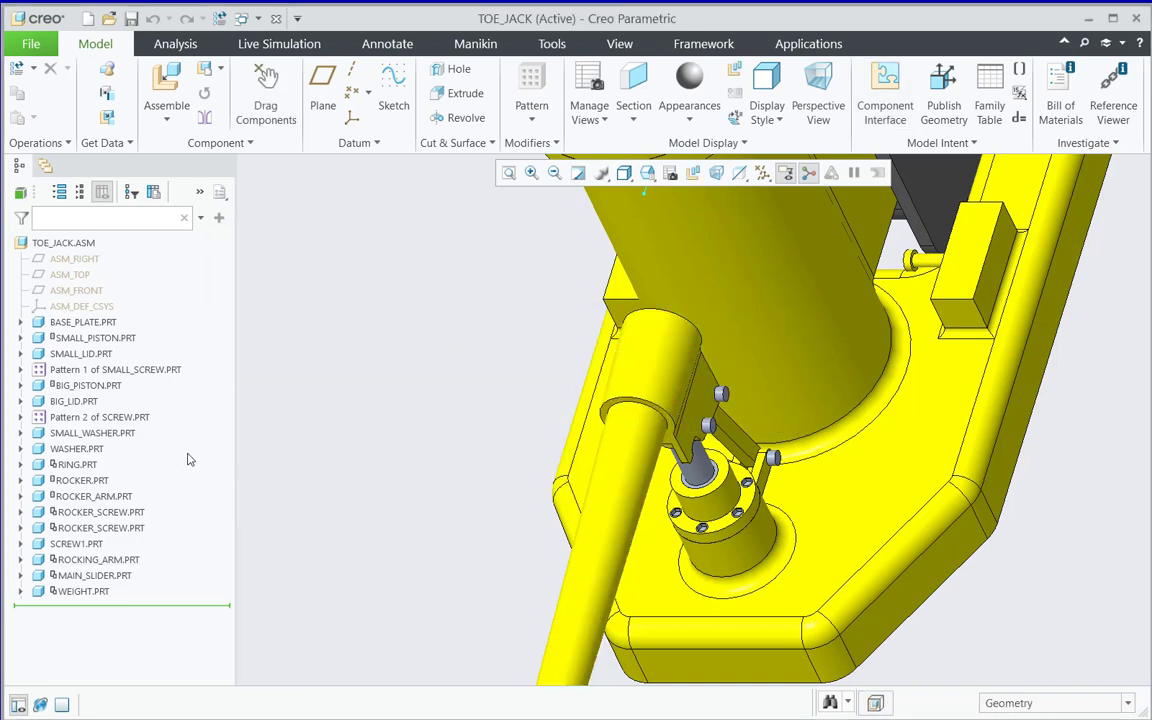
Open the part small_screw.prt from the Toe Jack folder
{"action": "left_click", "coordinate": [108, 18]}
{"action": "left_click", "coordinate": [519, 489]}
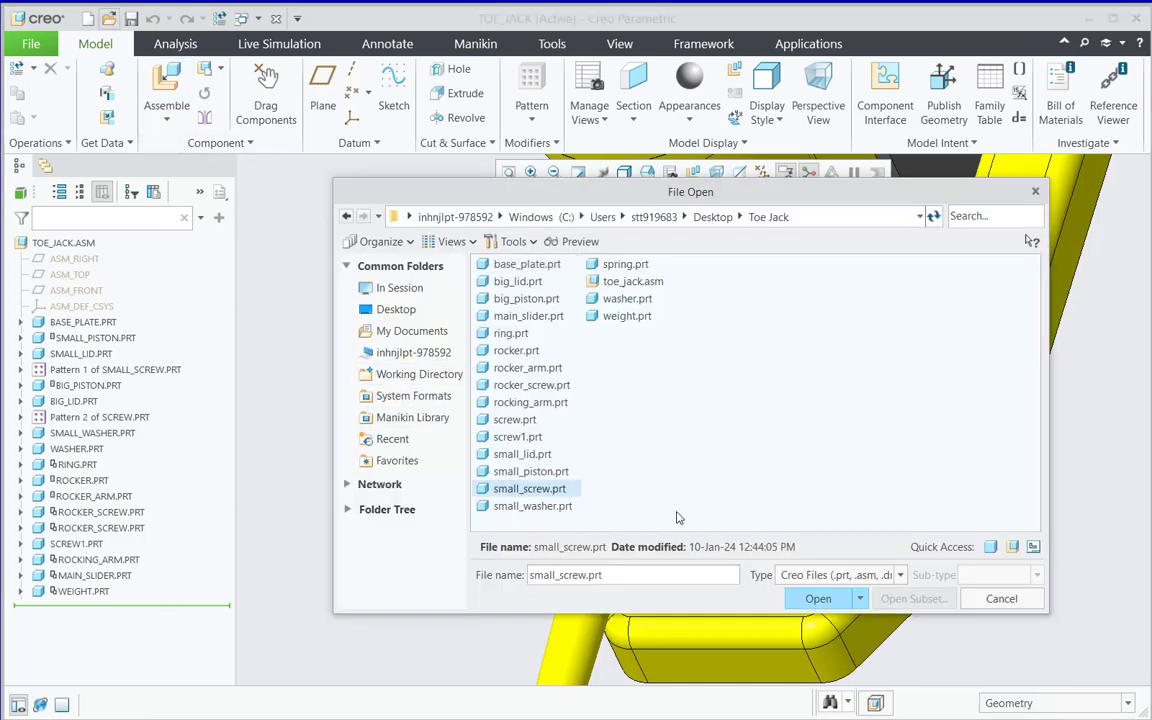
{"action": "left_click", "coordinate": [820, 598]}
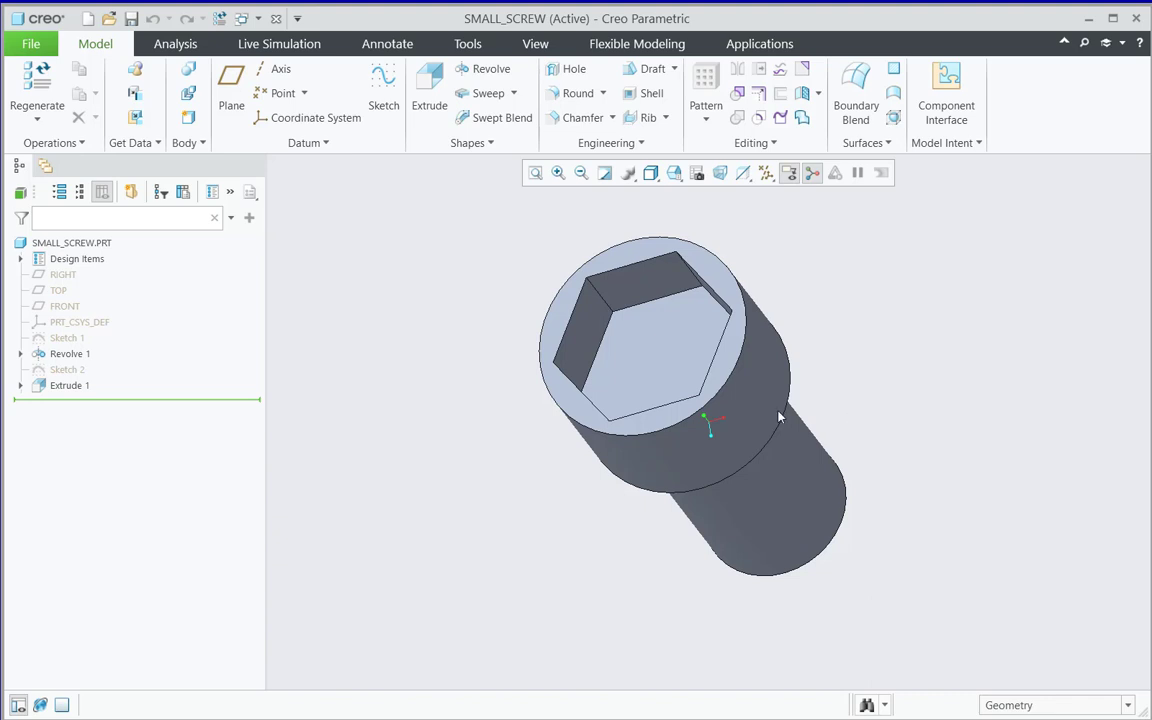
Start a component interface on the small screw, set its interface type to Placing and name it Placing
{"action": "middle_click_drag", "start_coordinate": [560, 514], "coordinate": [803, 190]}
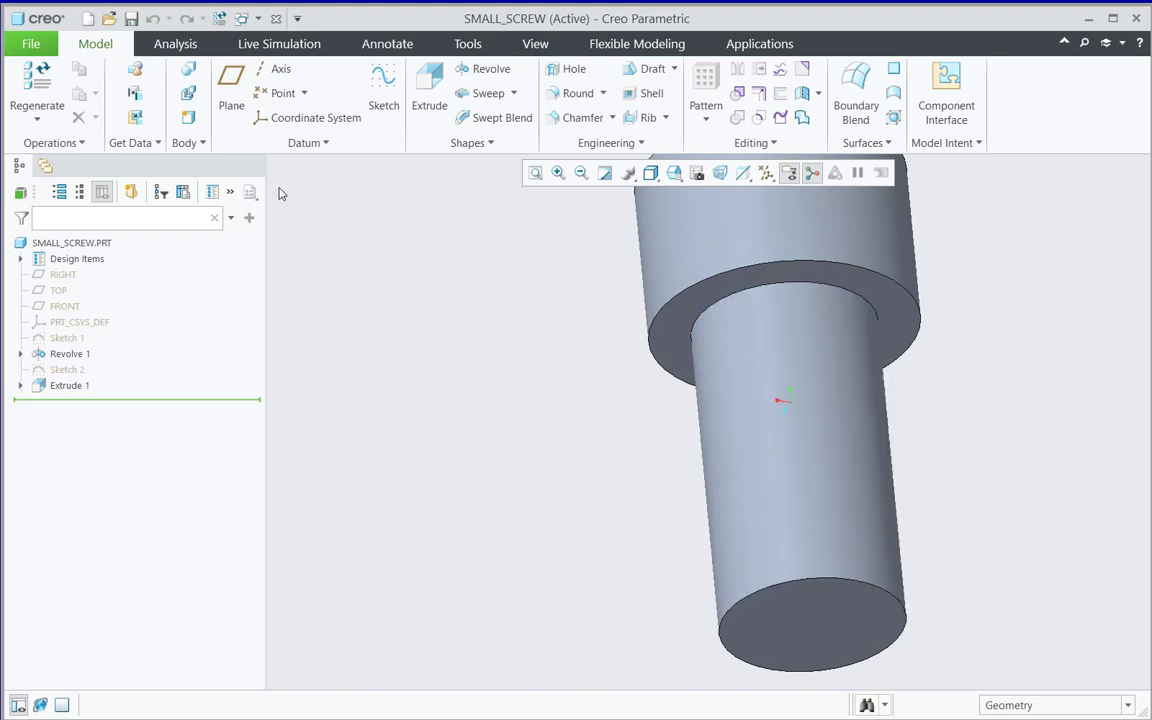
{"action": "left_click", "coordinate": [966, 125]}
{"action": "left_click_drag", "start_coordinate": [1073, 168], "coordinate": [302, 220]}
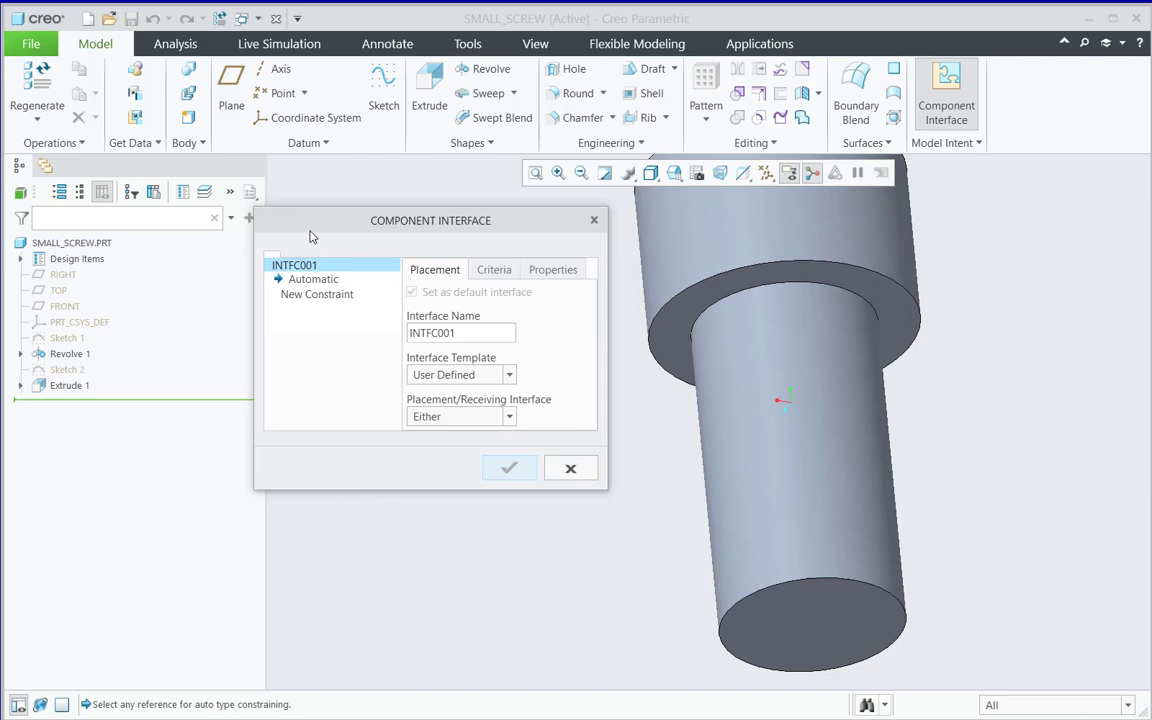
{"action": "left_click_drag", "start_coordinate": [508, 207], "coordinate": [464, 183]}
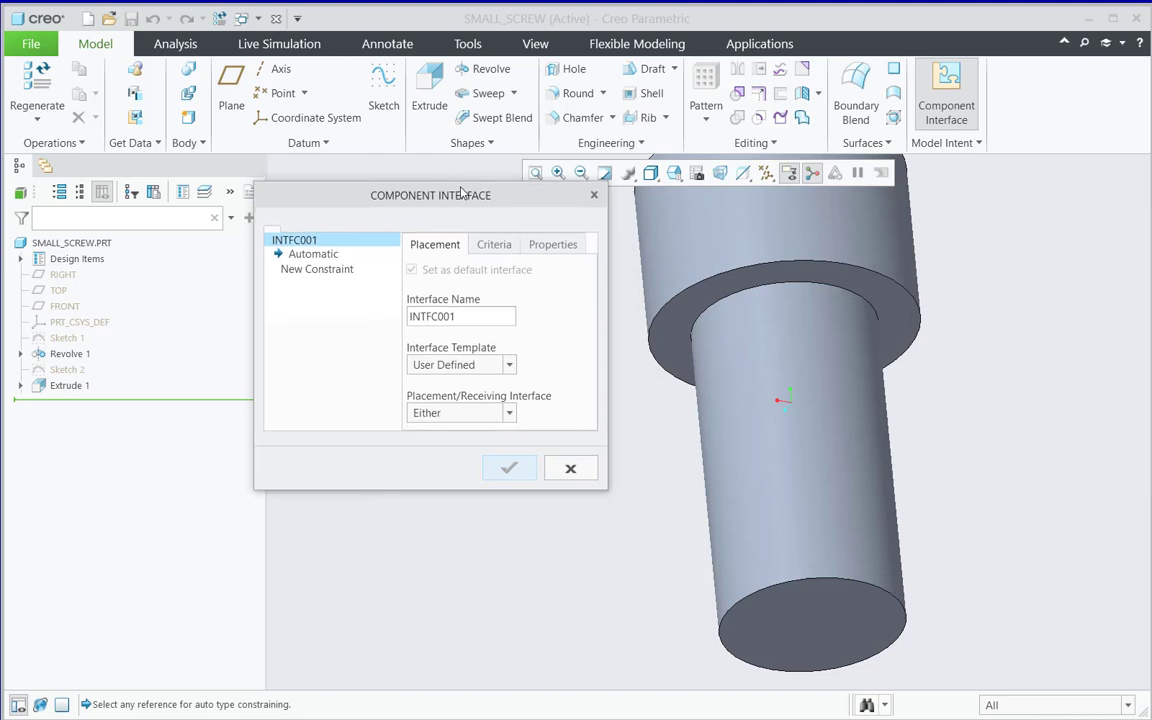
{"action": "left_click", "coordinate": [510, 413]}
{"action": "left_click", "coordinate": [465, 464]}
{"action": "left_click_drag", "start_coordinate": [473, 316], "coordinate": [402, 316]}
{"action": "key", "text": "BackSpace"}
{"action": "type", "text": "Placing"}
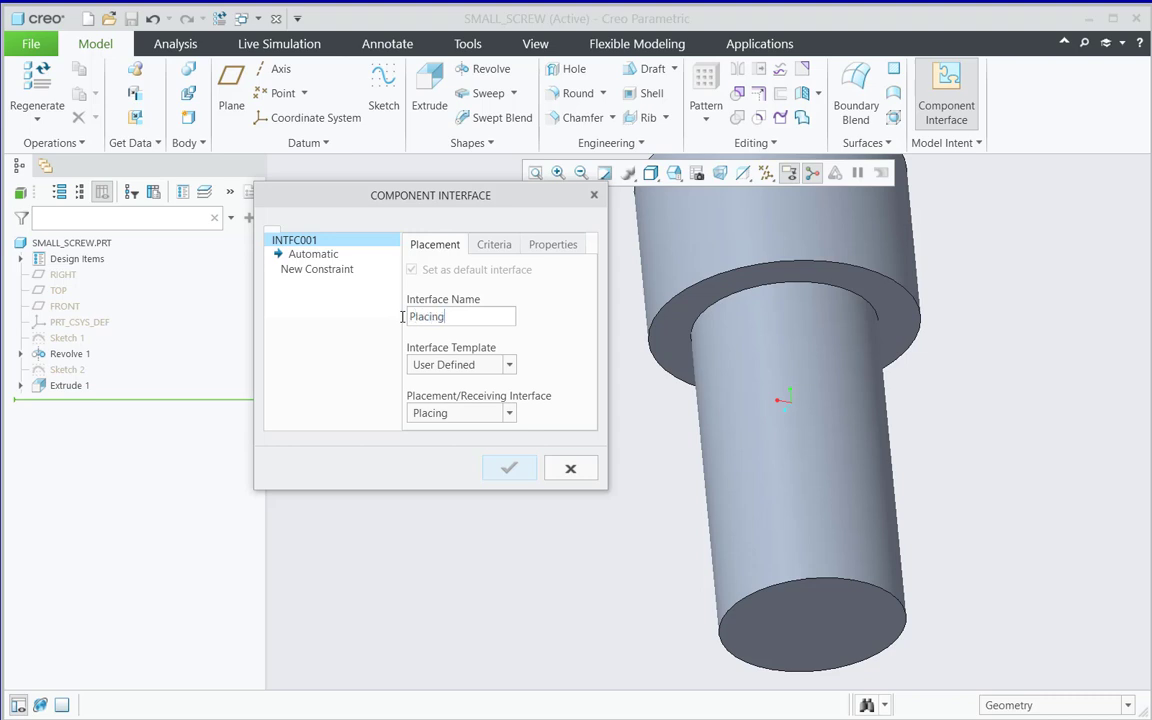
Add Coincident constraints on the screw's cylindrical shank surface and the underside of its head, and accept the interface
{"action": "left_click", "coordinate": [313, 254]}
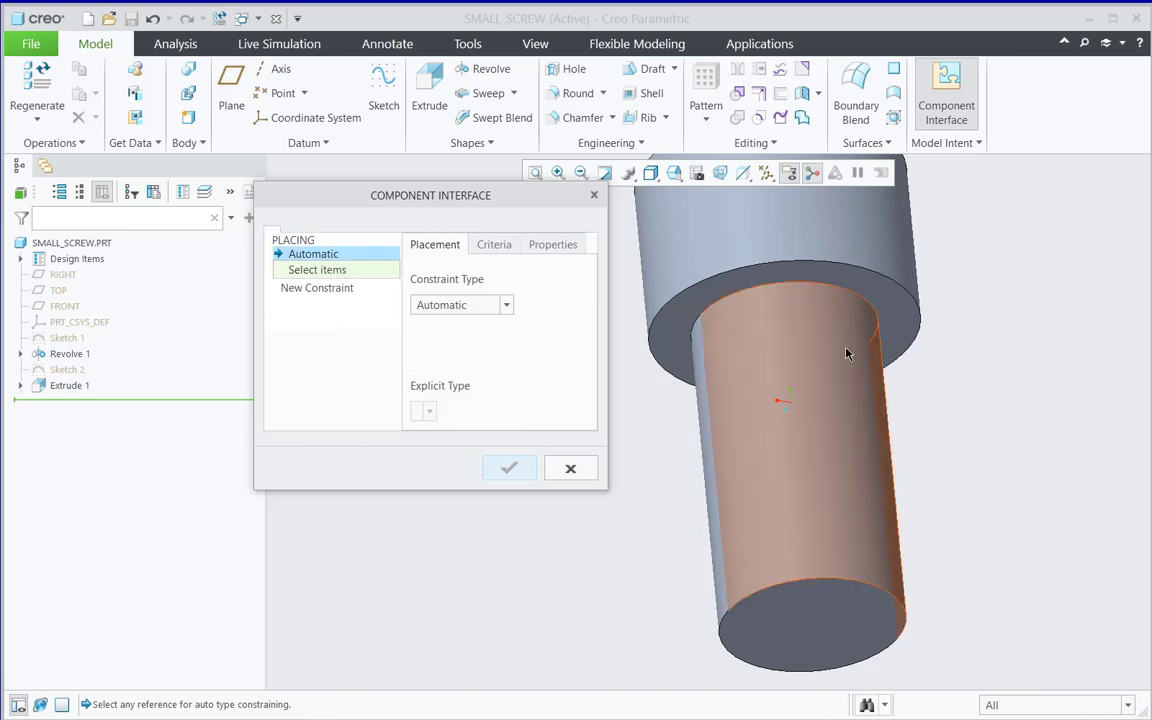
{"action": "left_click", "coordinate": [810, 335]}
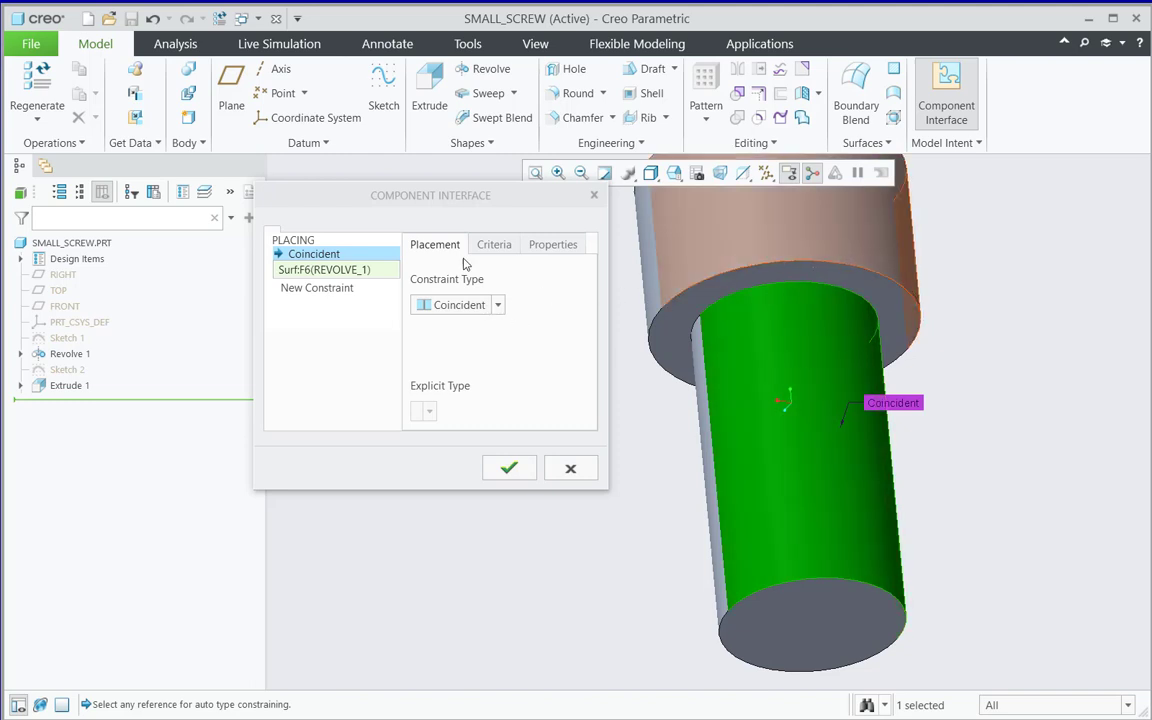
{"action": "left_click", "coordinate": [316, 289]}
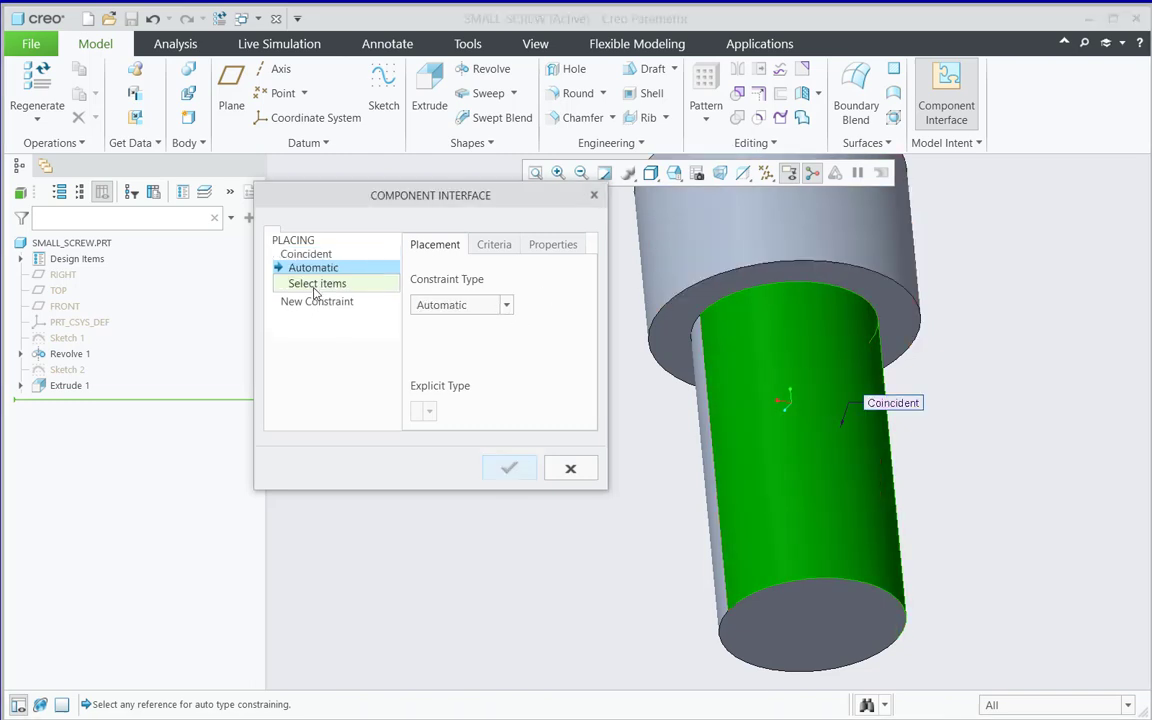
{"action": "left_click", "coordinate": [686, 318]}
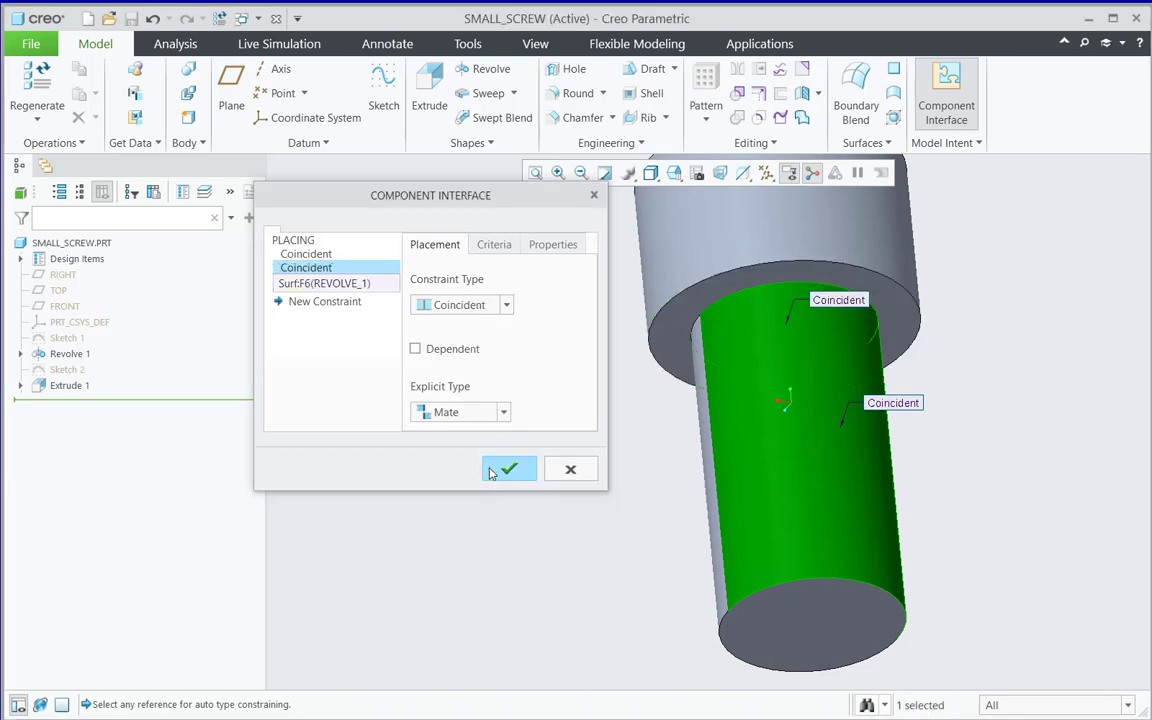
{"action": "left_click", "coordinate": [495, 470]}
{"action": "left_click", "coordinate": [485, 376]}
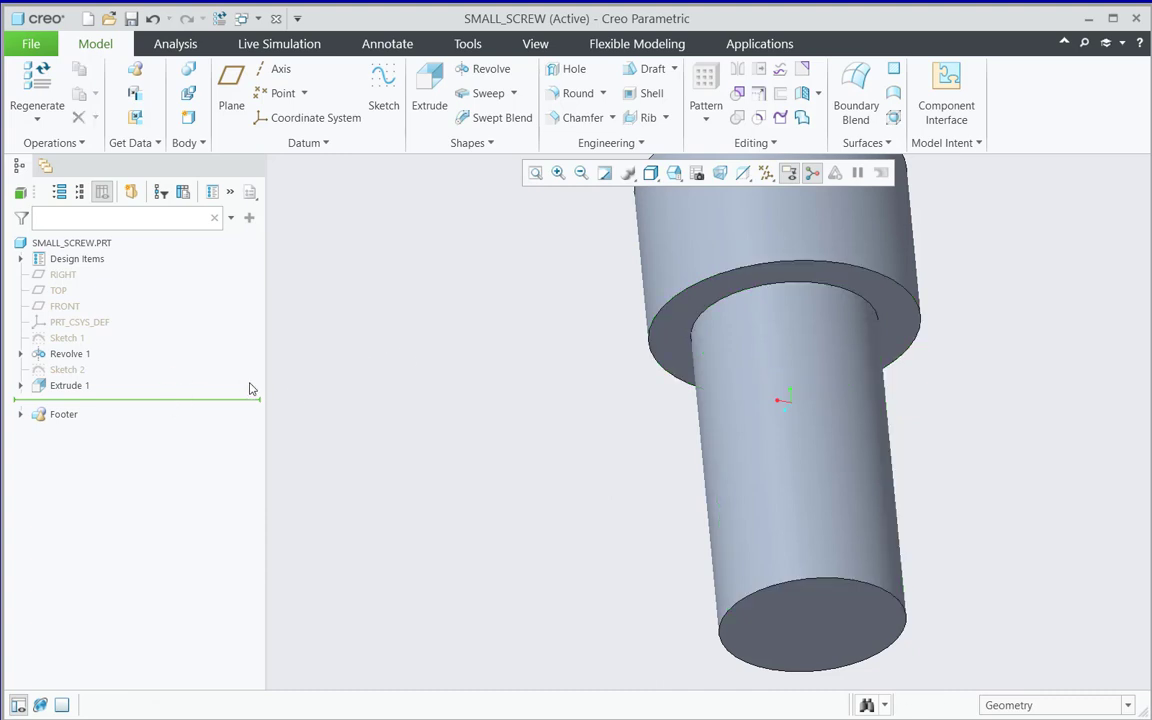
Inspect the PLACING interface's references, constraints and placement settings from the model tree, and close its definition unchanged
{"action": "left_click", "coordinate": [20, 415]}
{"action": "left_click", "coordinate": [38, 432]}
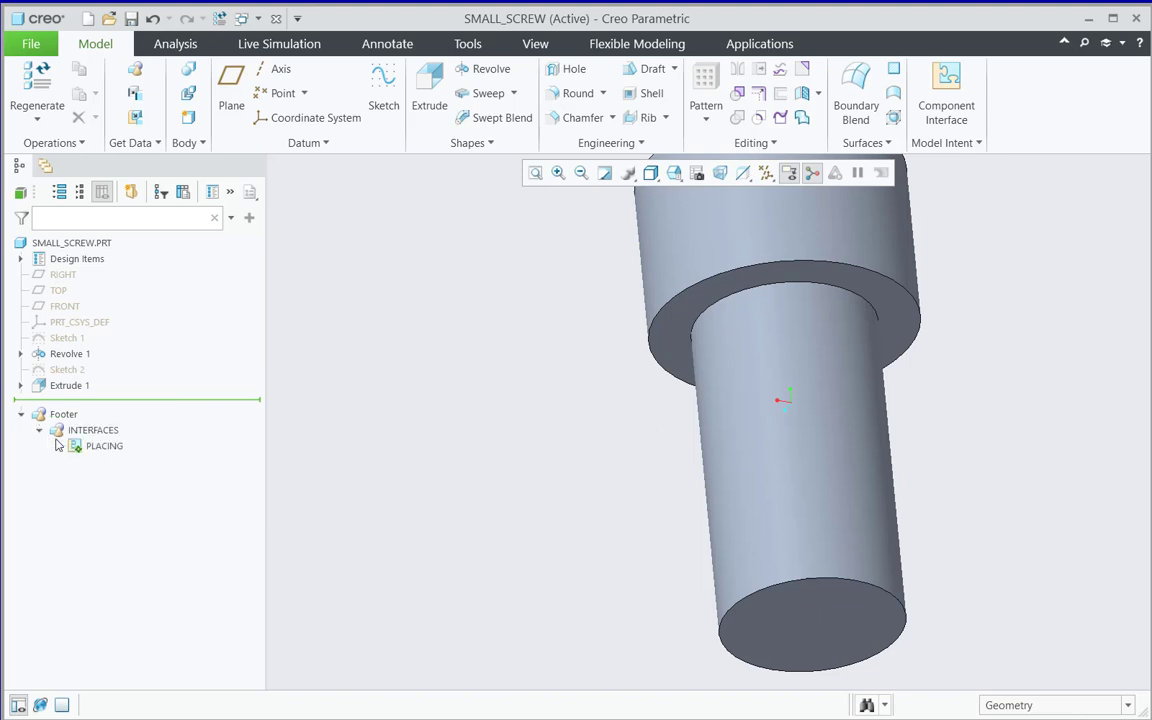
{"action": "left_click", "coordinate": [104, 450]}
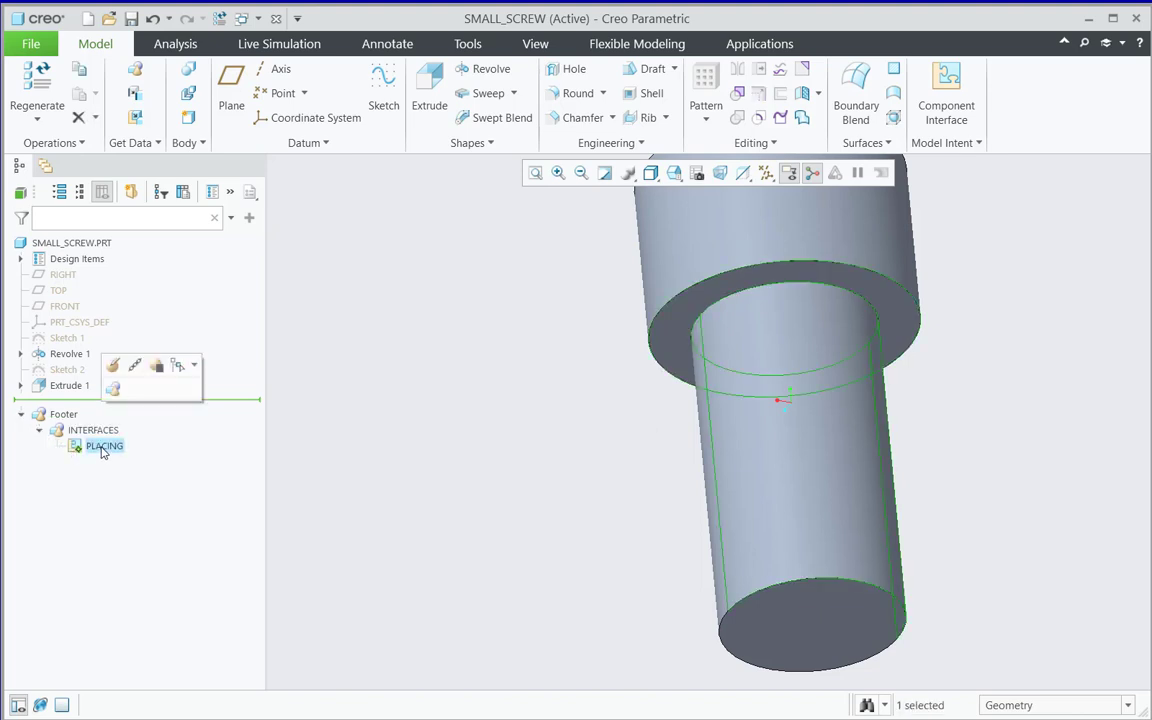
{"action": "left_click", "coordinate": [278, 442]}
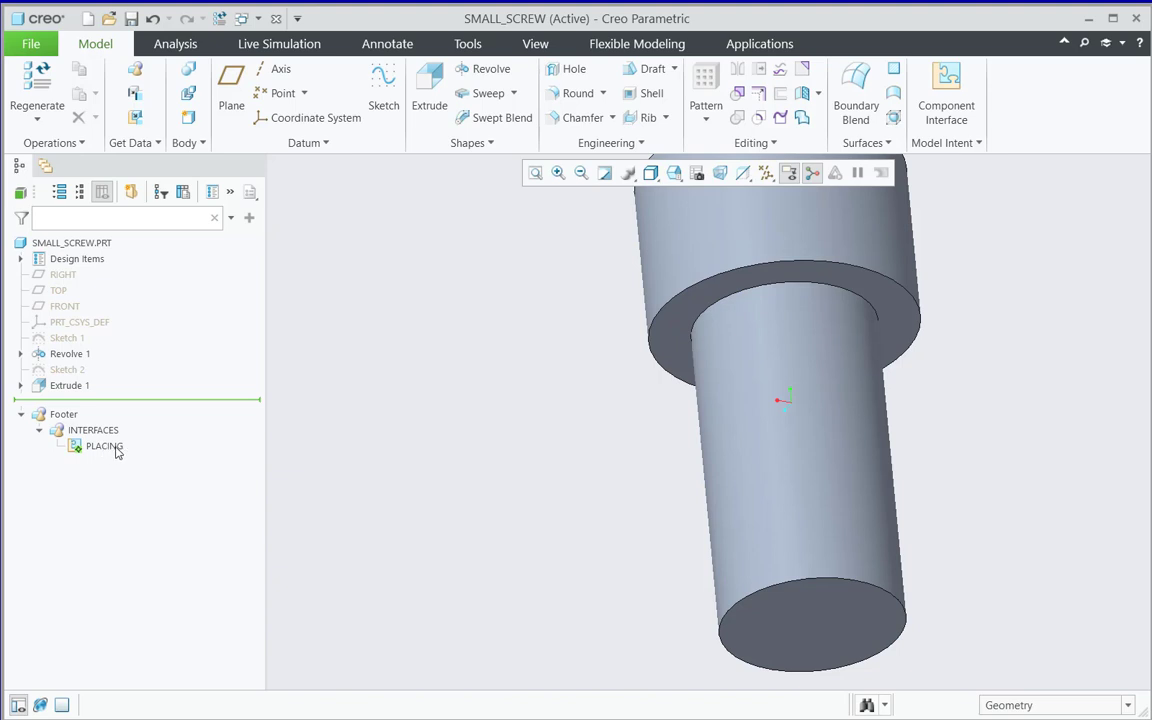
{"action": "left_click", "coordinate": [106, 446]}
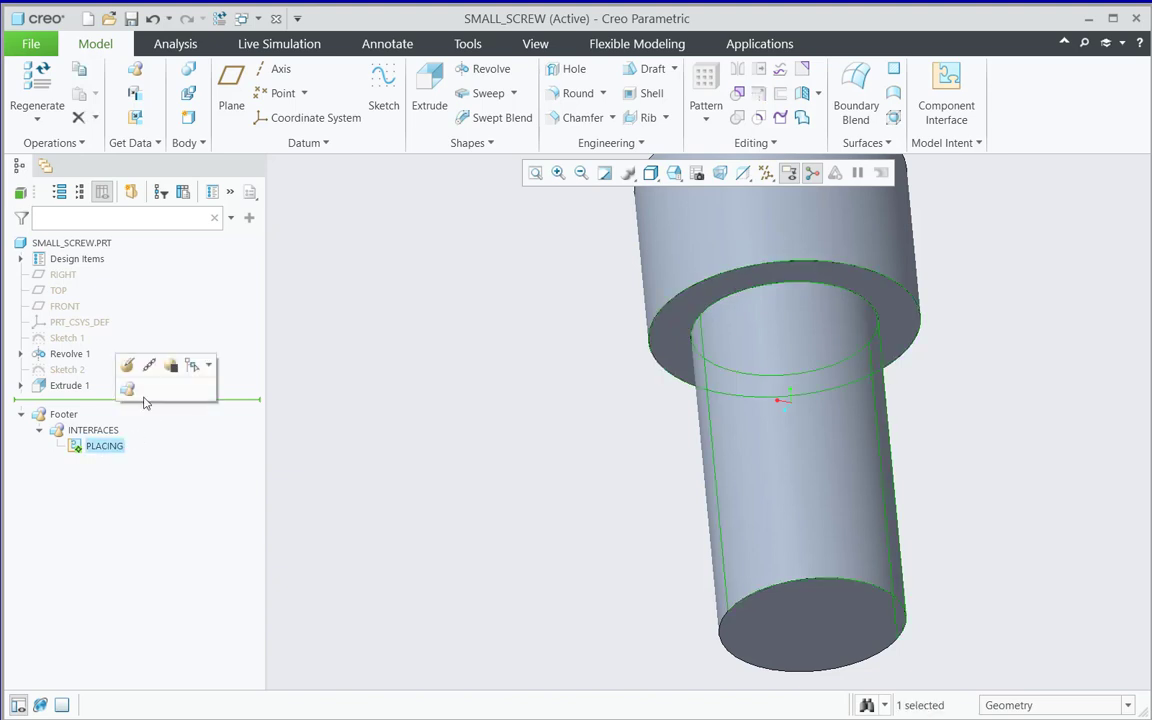
{"action": "left_click", "coordinate": [128, 367]}
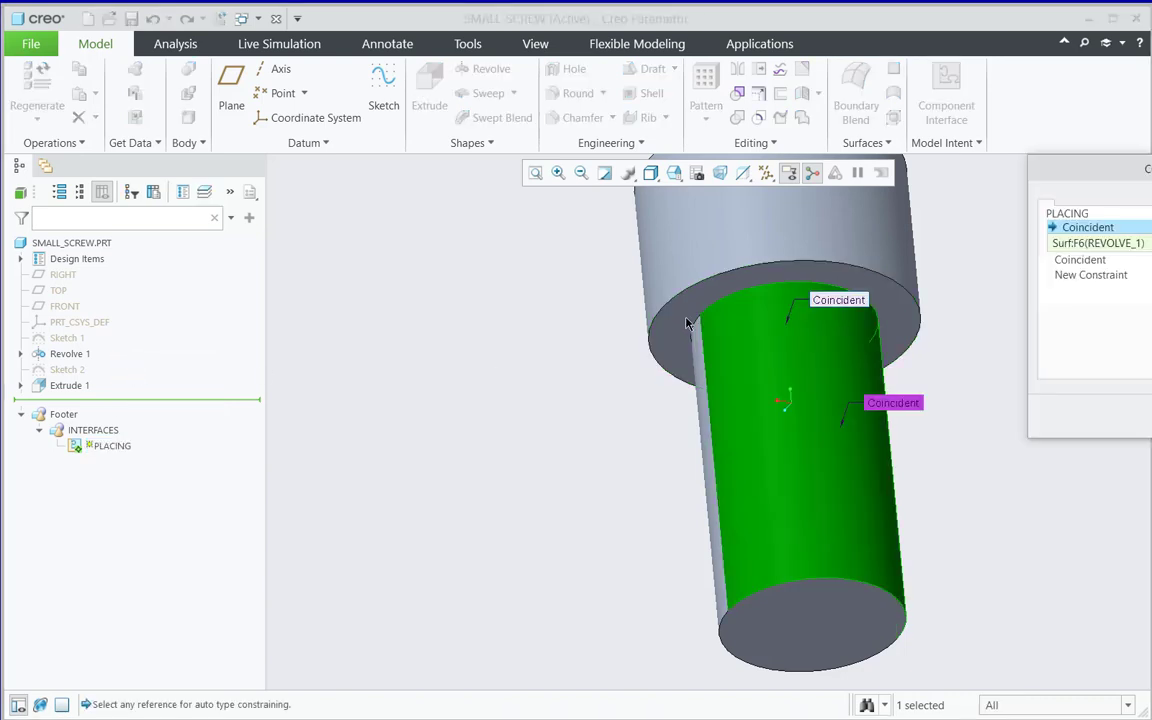
{"action": "left_click_drag", "start_coordinate": [1046, 173], "coordinate": [212, 271]}
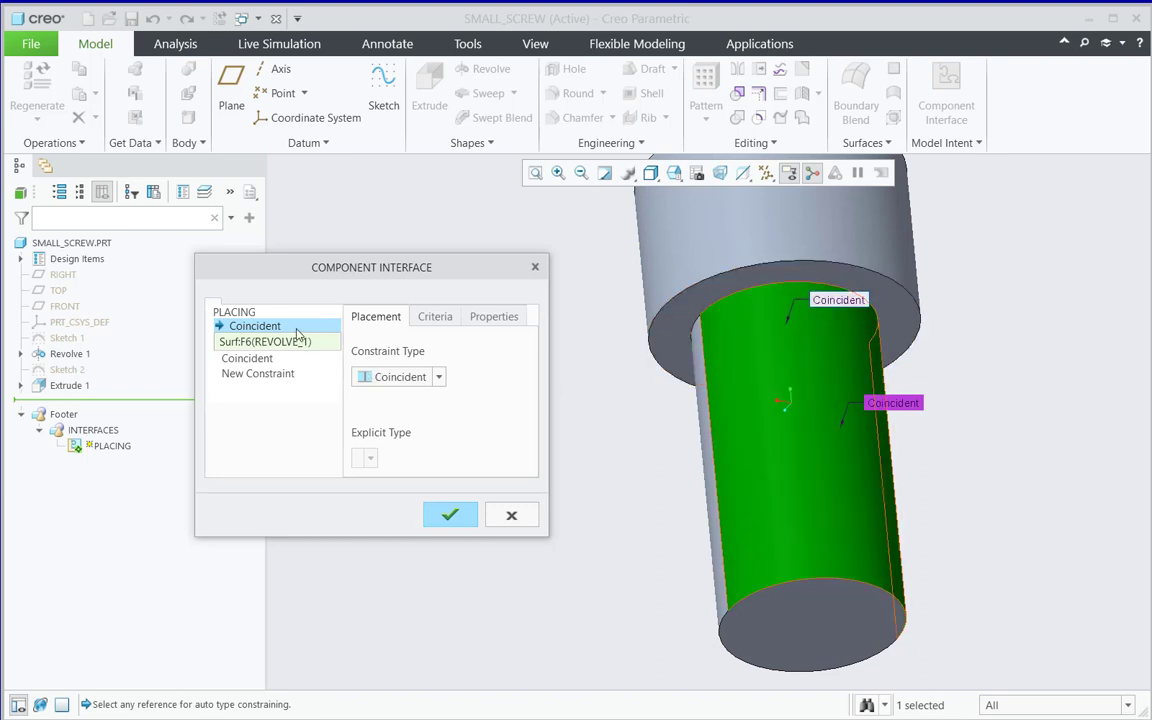
{"action": "left_click", "coordinate": [249, 315]}
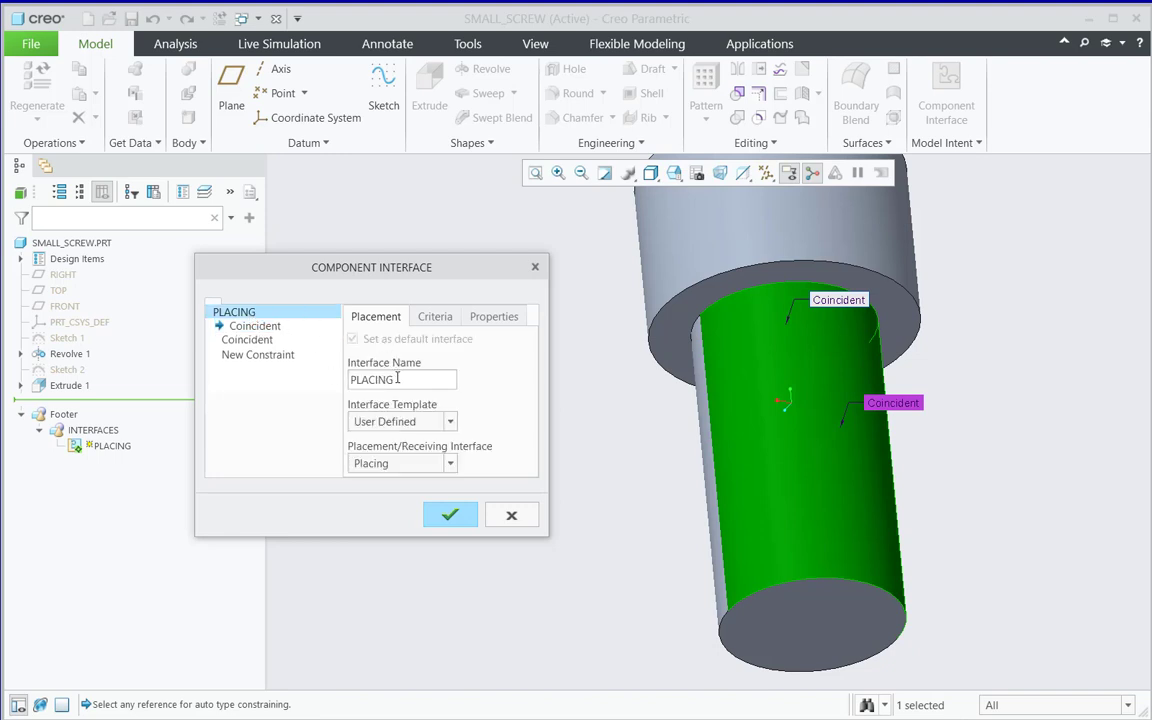
{"action": "left_click", "coordinate": [507, 517]}
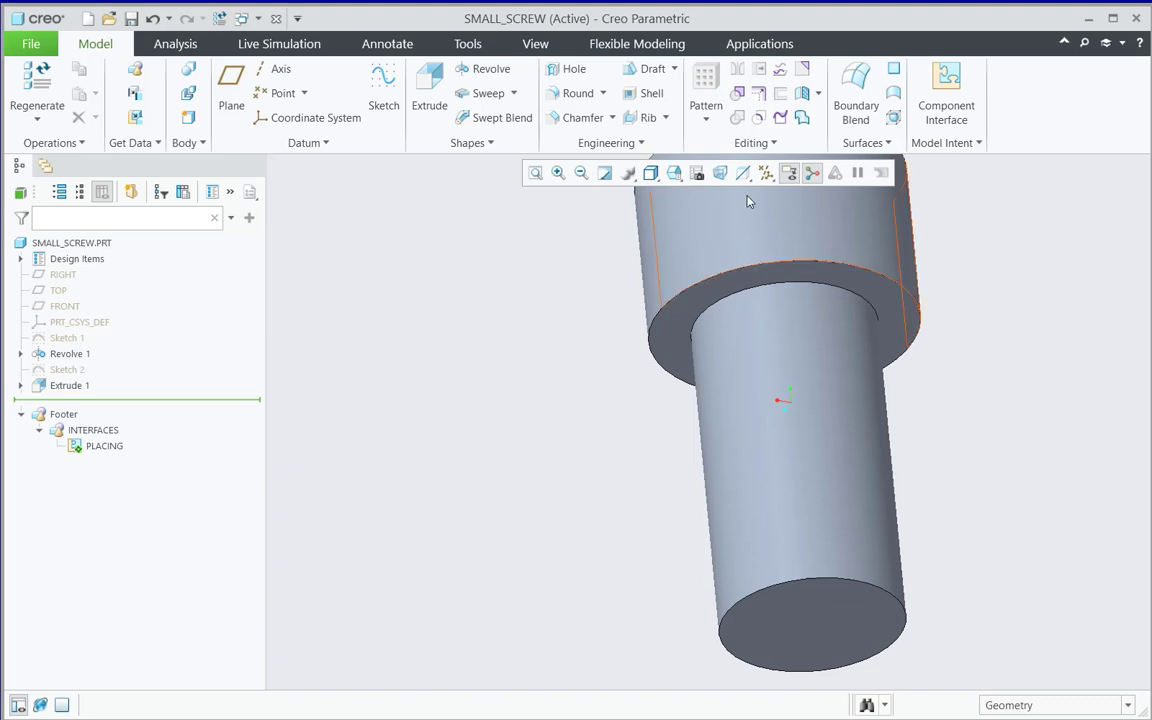
Start a second component interface on the small screw, keep its interface type as Either and name it either
{"action": "left_click", "coordinate": [930, 120]}
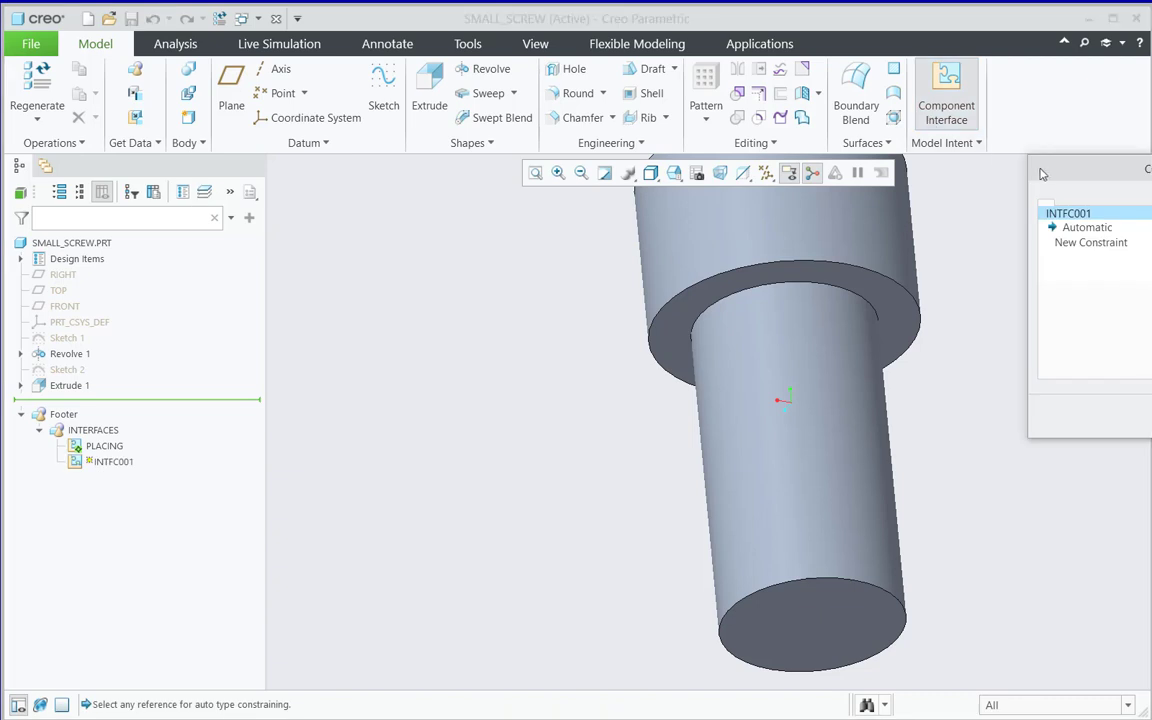
{"action": "left_click_drag", "start_coordinate": [1039, 175], "coordinate": [221, 224]}
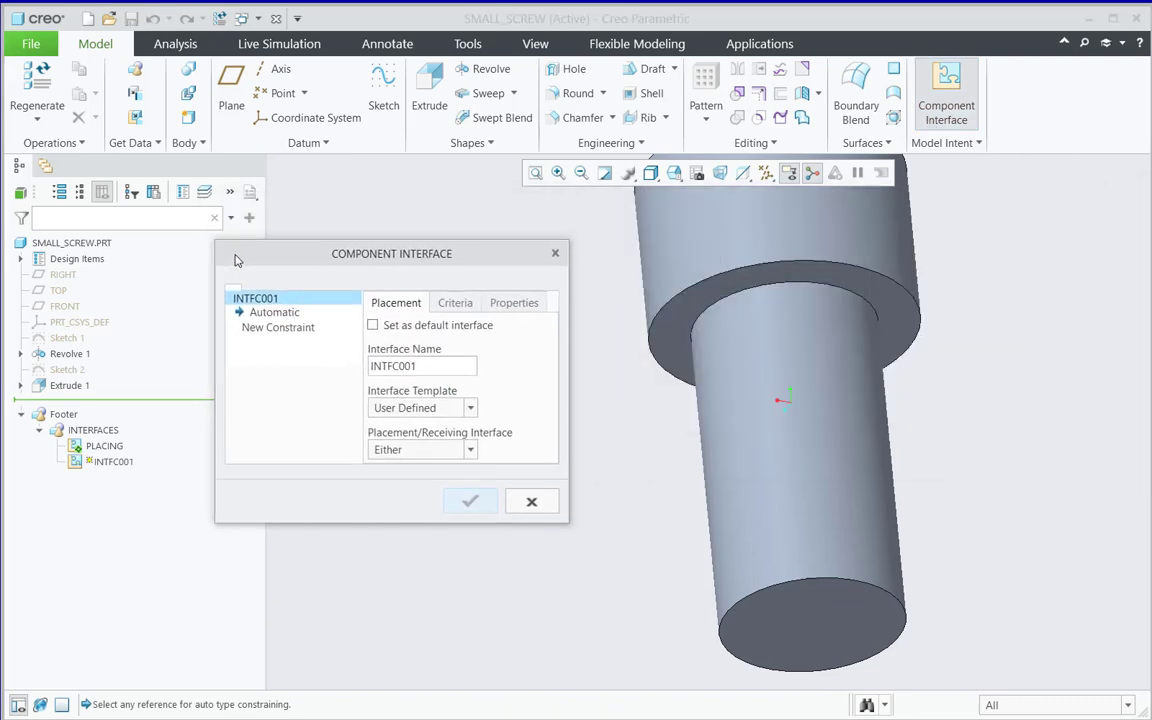
{"action": "left_click", "coordinate": [472, 451]}
{"action": "left_click", "coordinate": [463, 467]}
{"action": "left_click_drag", "start_coordinate": [423, 369], "coordinate": [352, 370]}
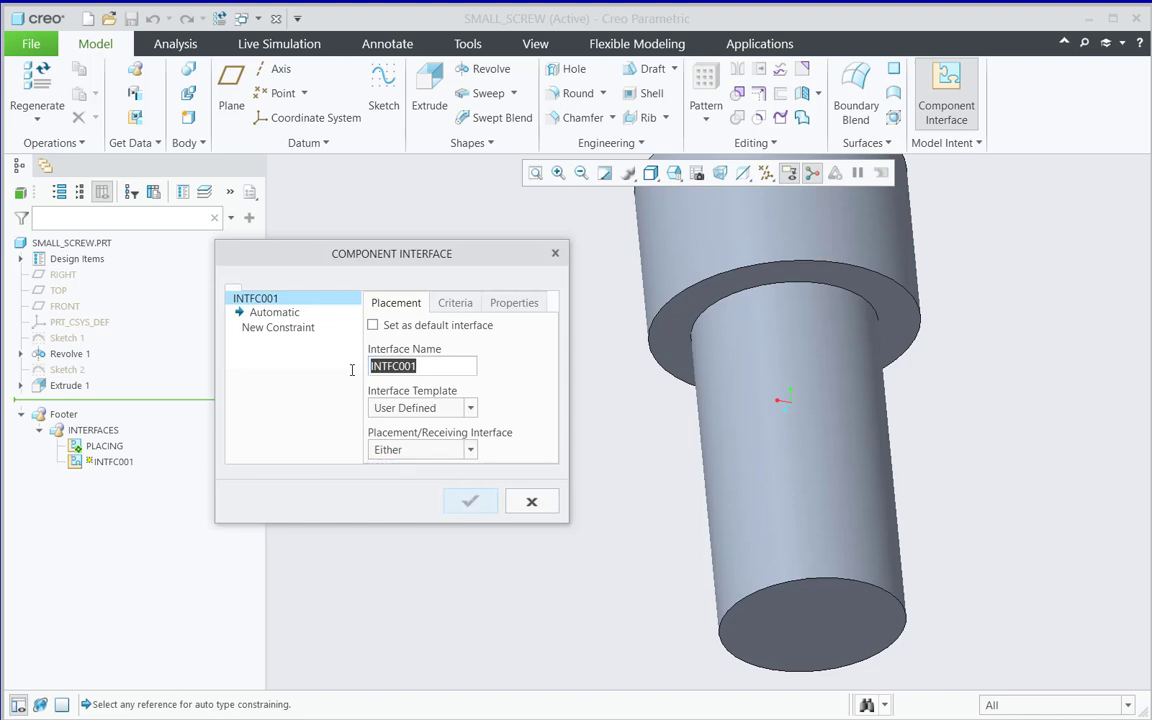
{"action": "key", "text": "BackSpace"}
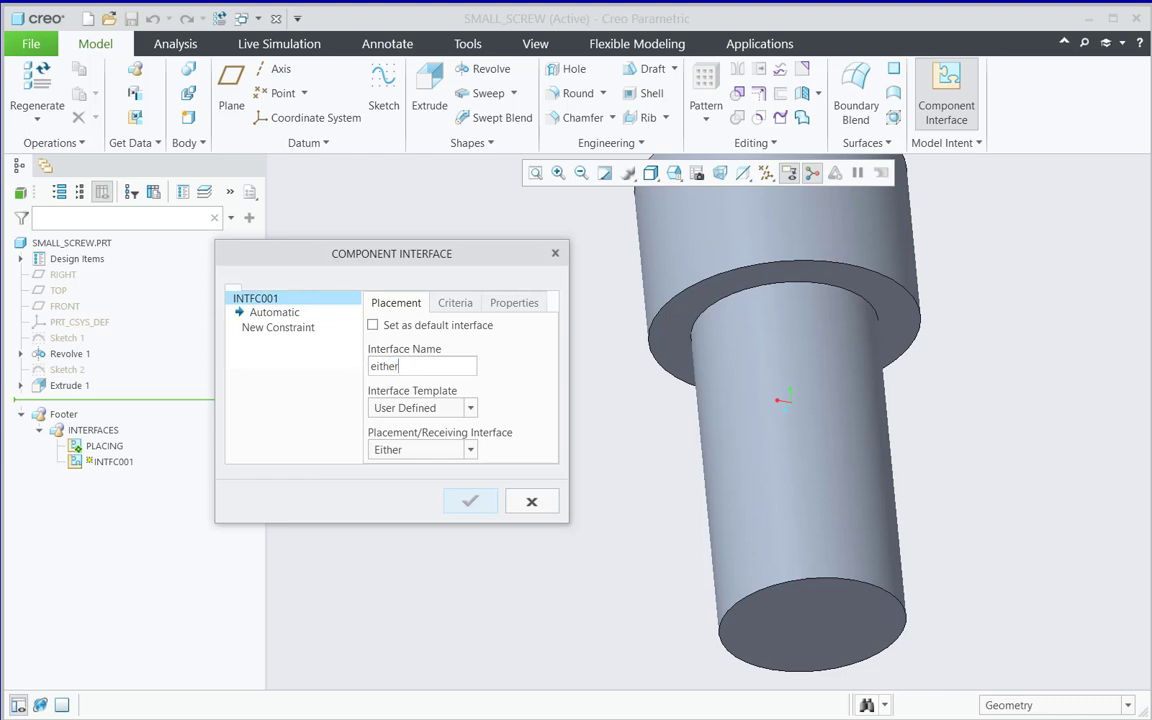
Add constraints to the interface on the screw's cylindrical shank surface and on the underside of its head
{"action": "left_click", "coordinate": [285, 314]}
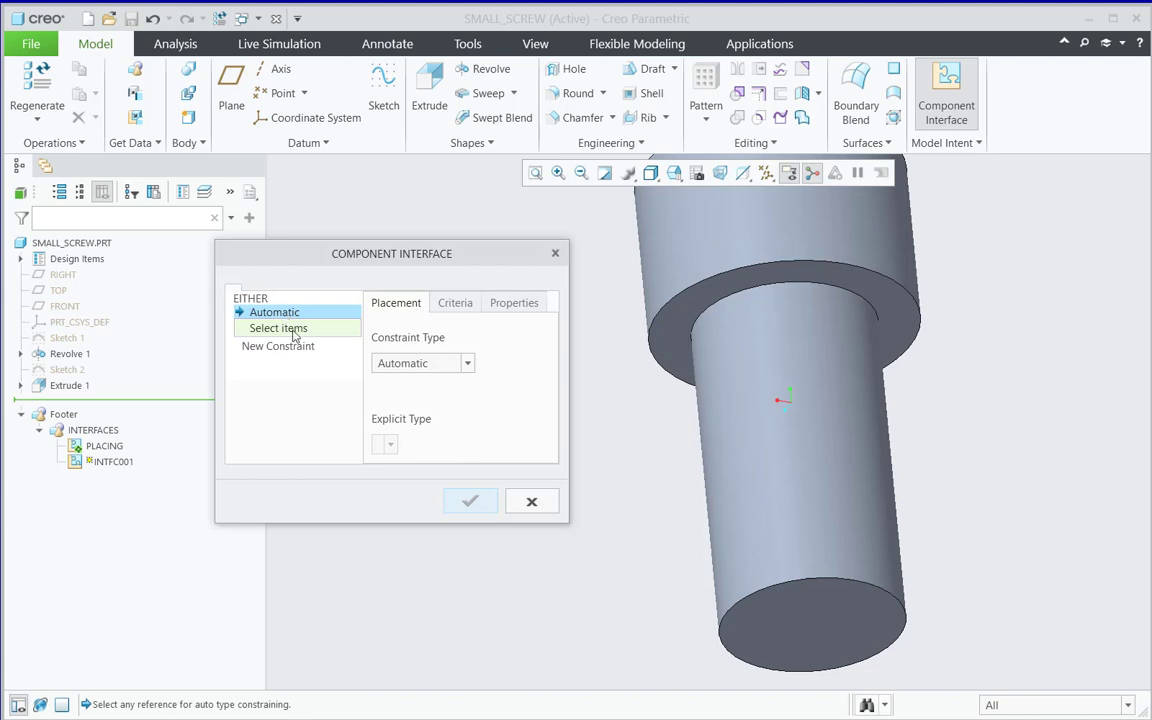
{"action": "left_click", "coordinate": [756, 386]}
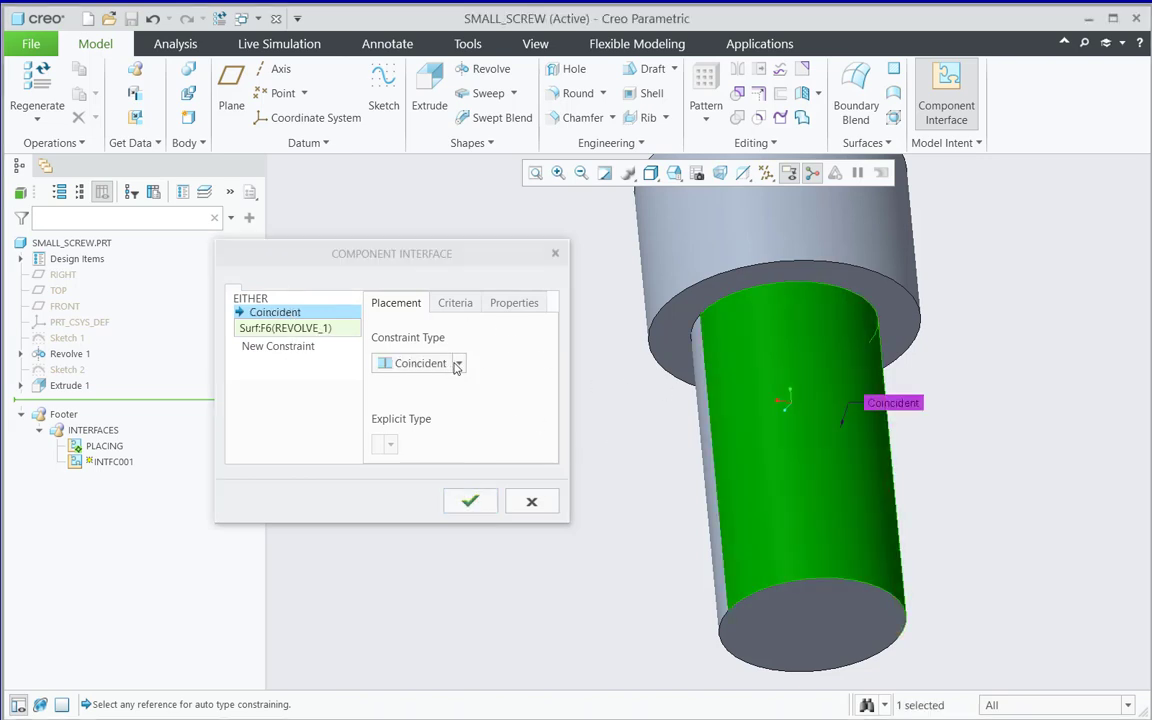
{"action": "left_click", "coordinate": [272, 348]}
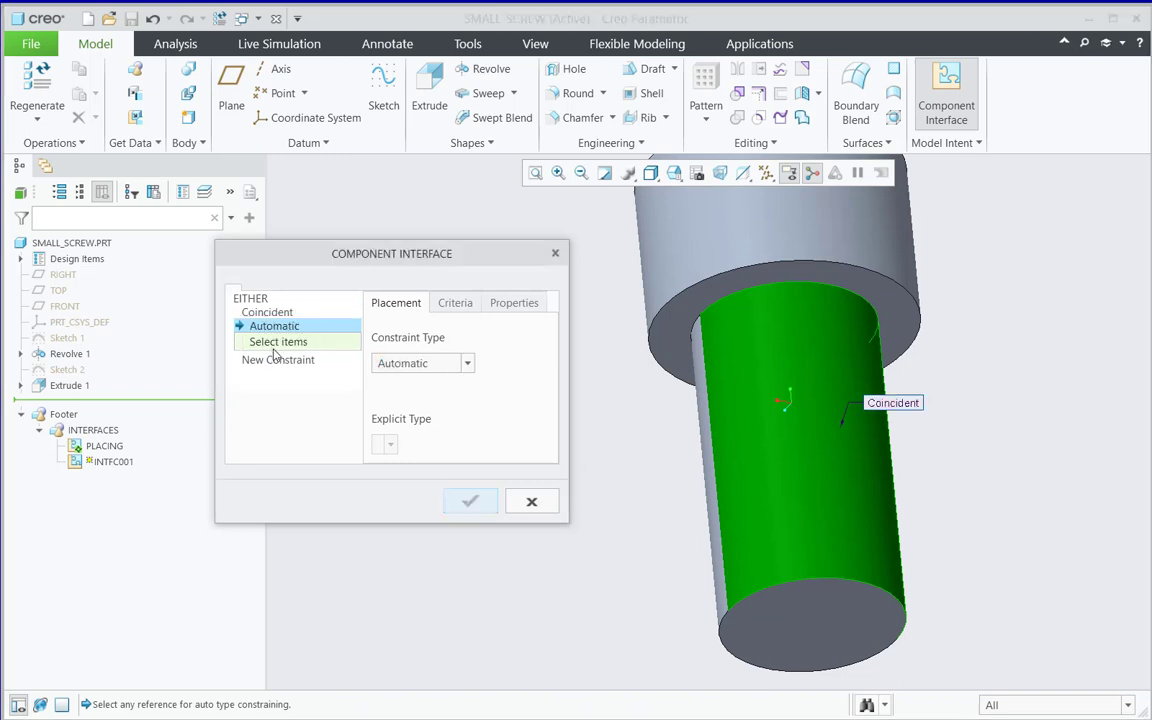
{"action": "left_click", "coordinate": [678, 331]}
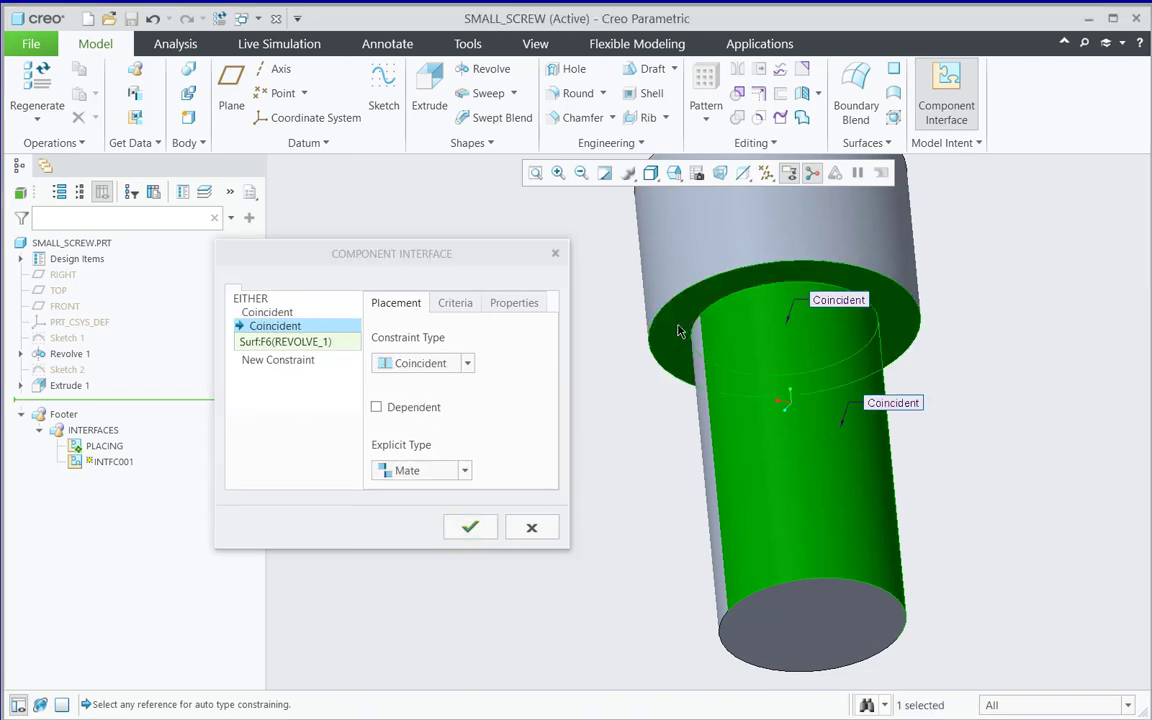
Change the head-underside constraint to Distance with a value of 3 and accept the interface
{"action": "left_click", "coordinate": [468, 365]}
{"action": "left_click", "coordinate": [453, 398]}
{"action": "left_click", "coordinate": [500, 365]}
{"action": "type", "text": "3"}
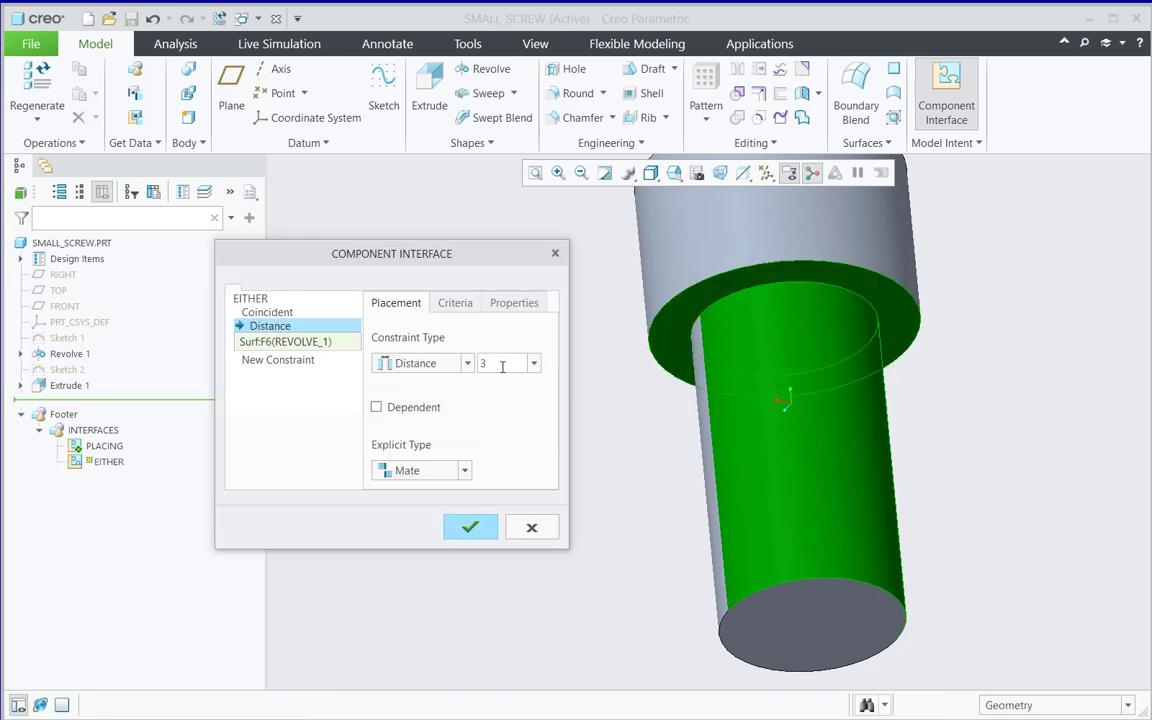
{"action": "key", "text": "Return"}
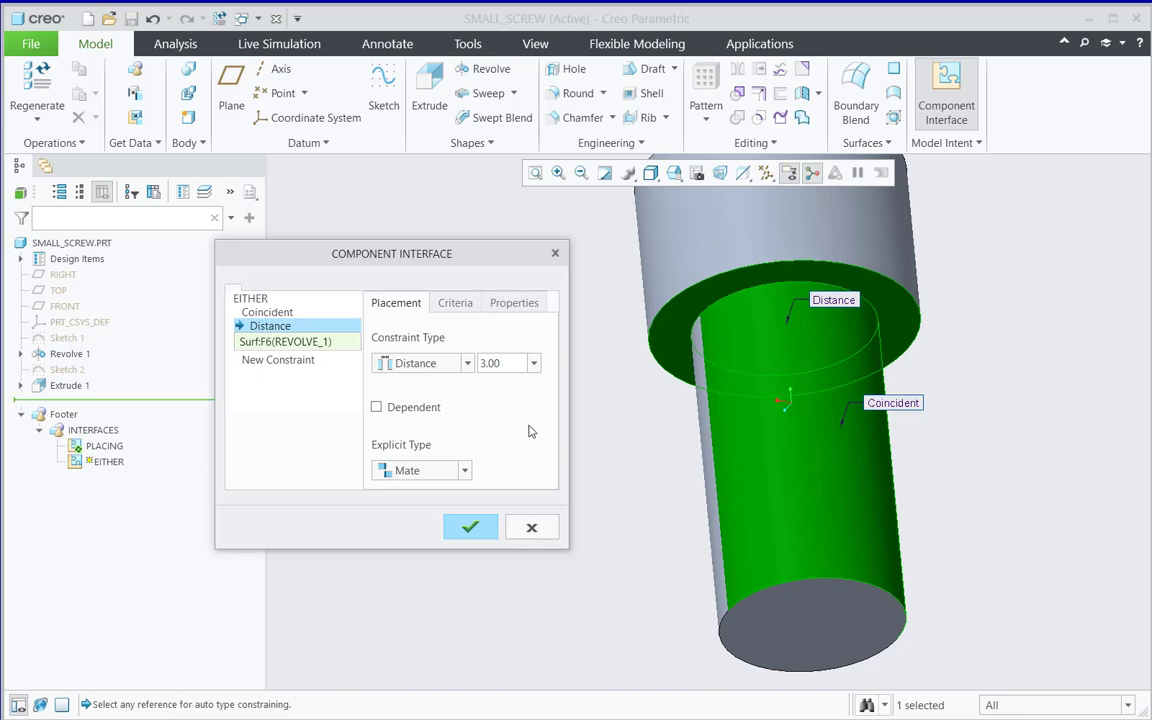
{"action": "left_click", "coordinate": [474, 527]}
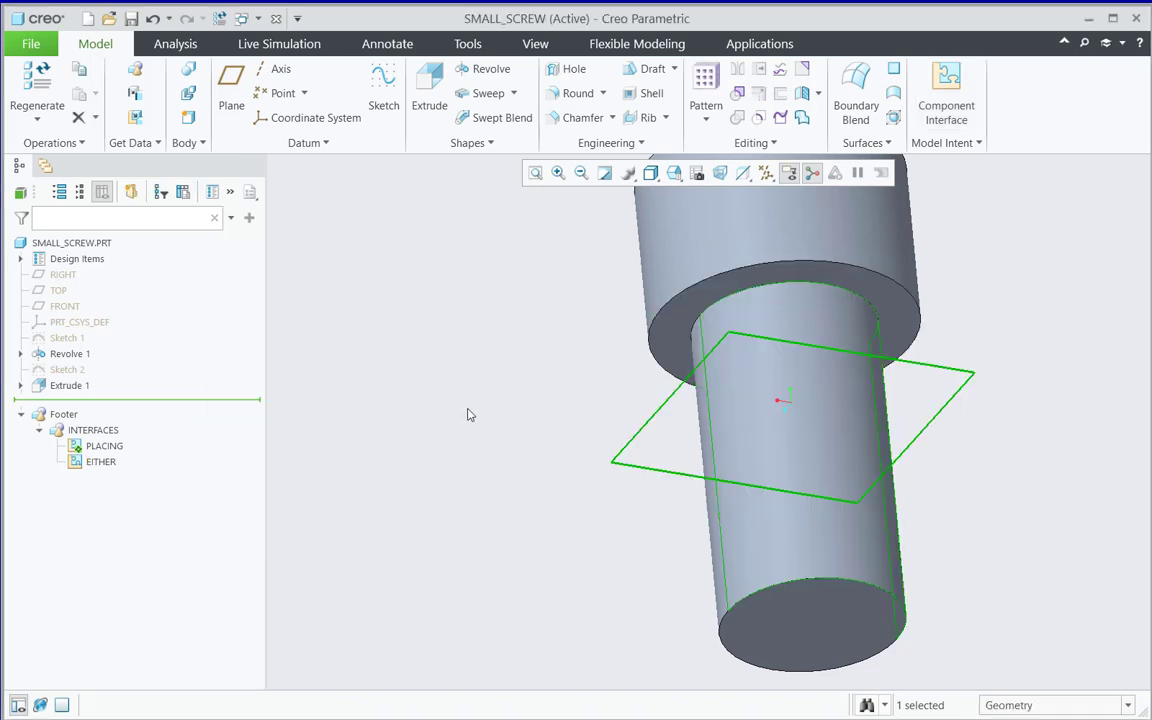
Examine the EITHER interface's references on the screw and set EITHER as the default interface
{"action": "left_click", "coordinate": [92, 464]}
{"action": "middle_click_drag", "start_coordinate": [745, 348], "coordinate": [969, 281]}
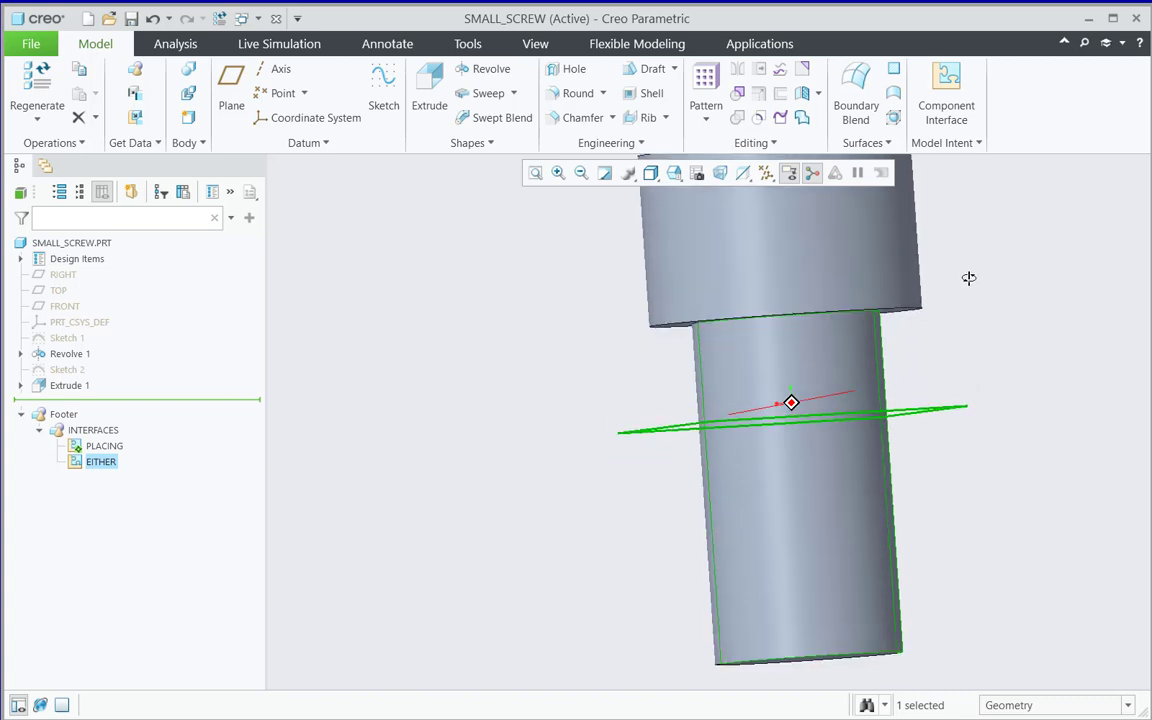
{"action": "left_click", "coordinate": [507, 386]}
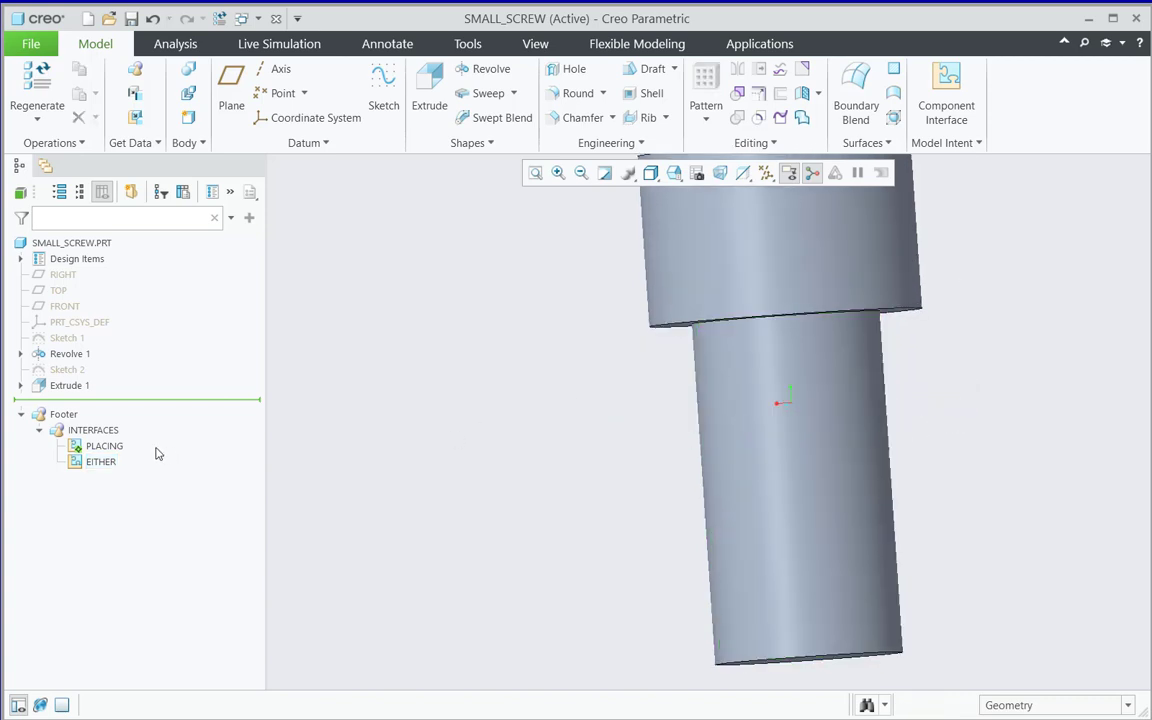
{"action": "left_click", "coordinate": [91, 464]}
{"action": "right_click", "coordinate": [91, 464]}
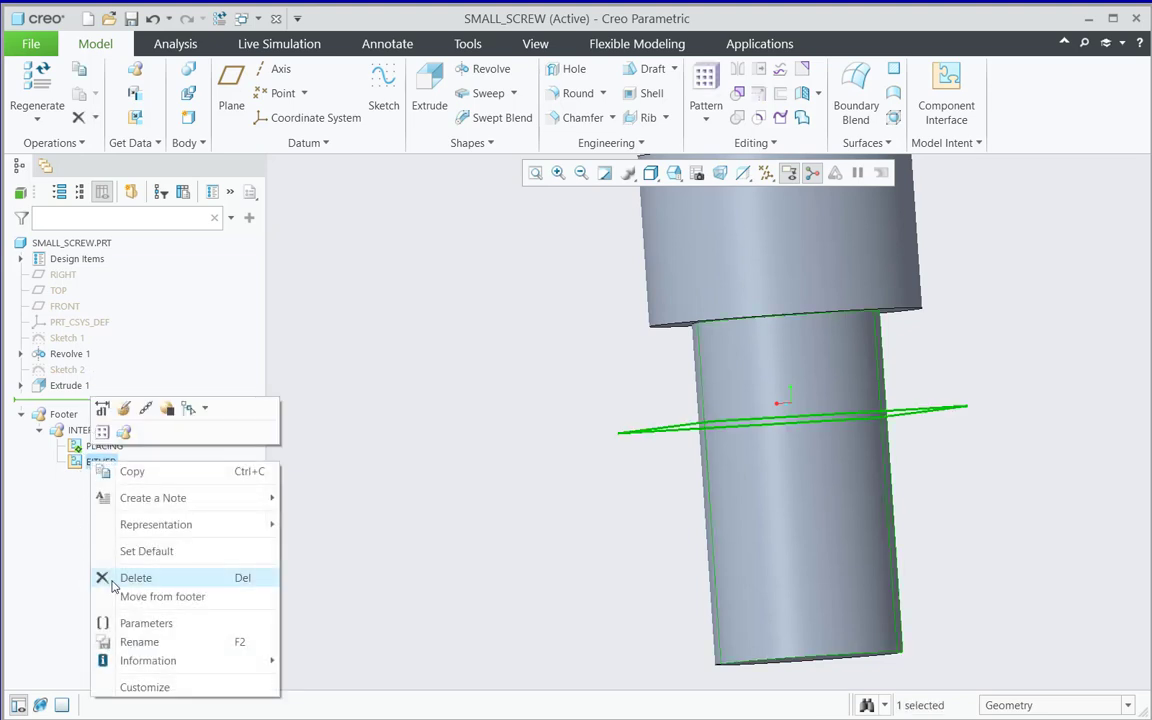
{"action": "left_click", "coordinate": [157, 552]}
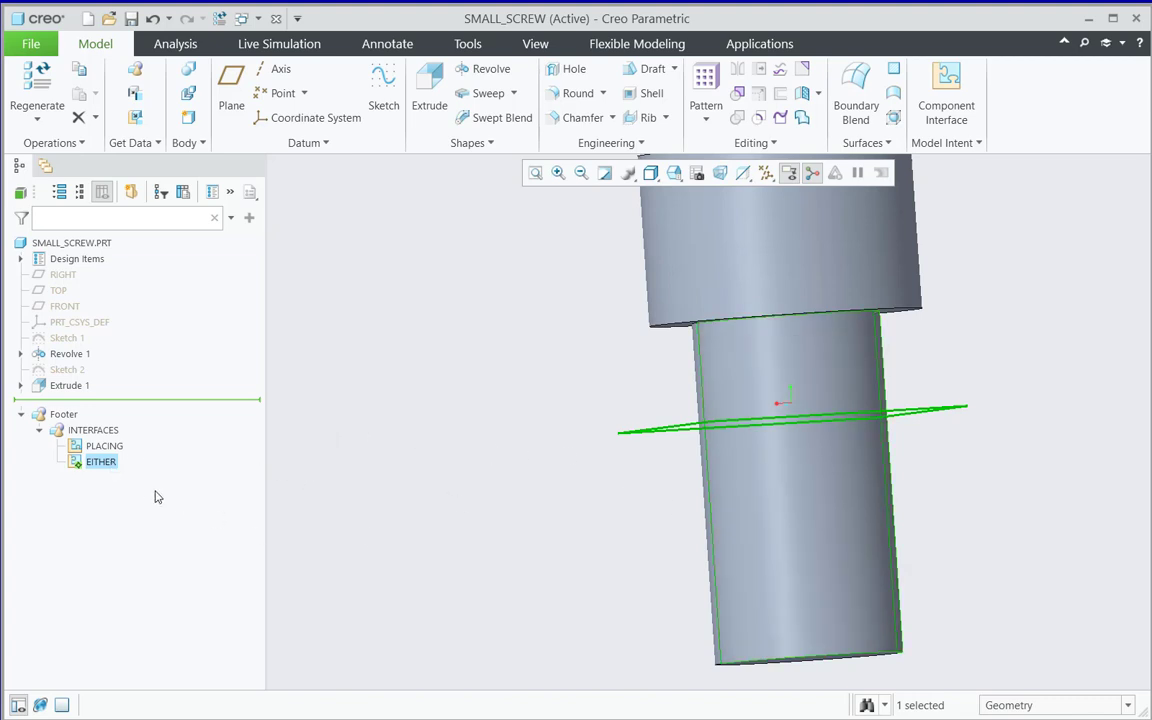
Set the PLACING interface as the small screw's default interface
{"action": "left_click", "coordinate": [106, 447]}
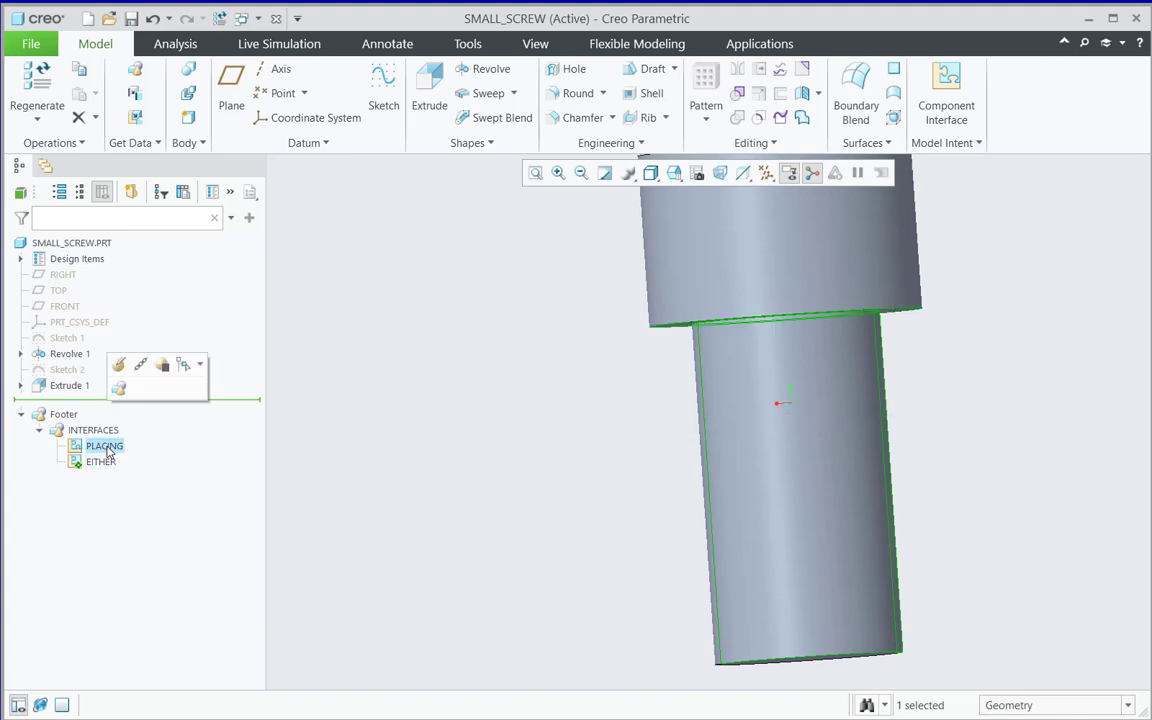
{"action": "right_click", "coordinate": [108, 451]}
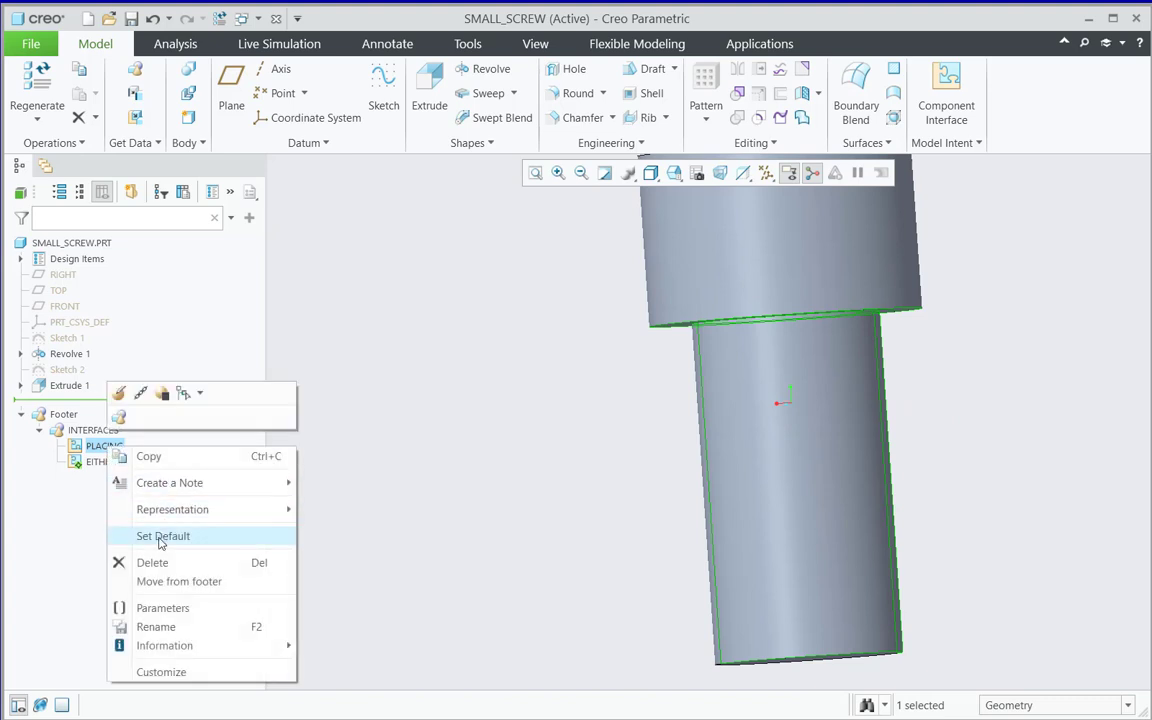
{"action": "left_click", "coordinate": [233, 539]}
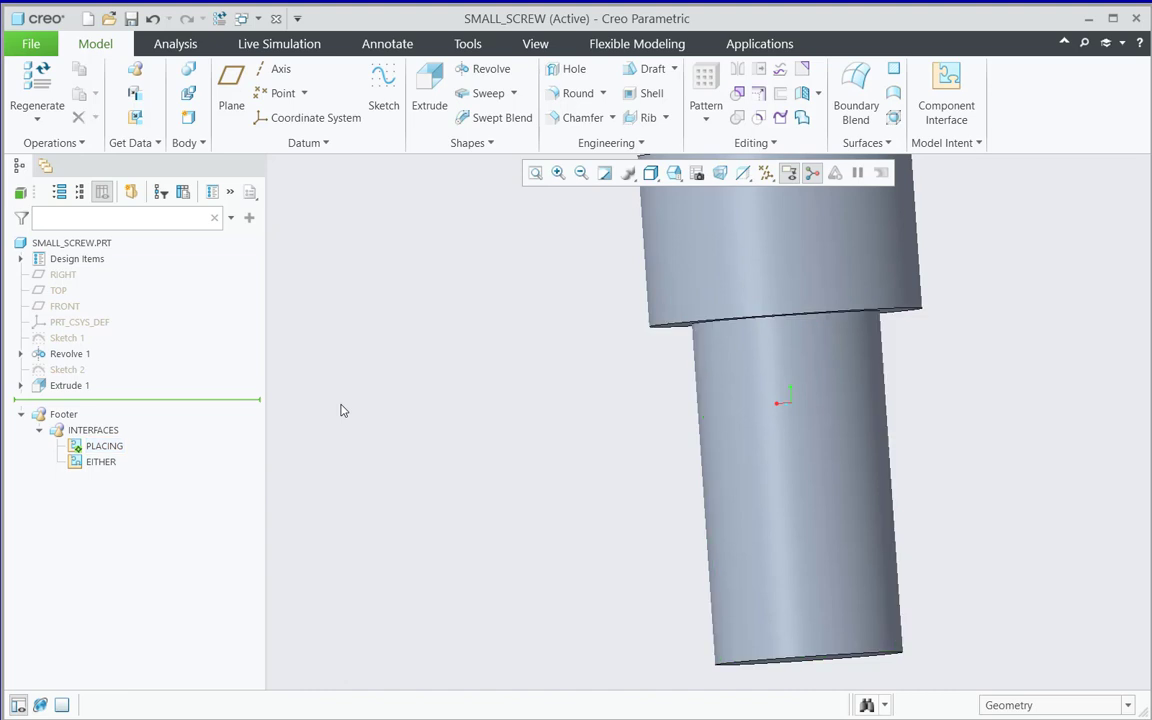
Switch to the TOE_JACK assembly window and open its SMALL_LID component as a separate part
{"action": "left_click", "coordinate": [247, 19]}
{"action": "left_click", "coordinate": [262, 38]}
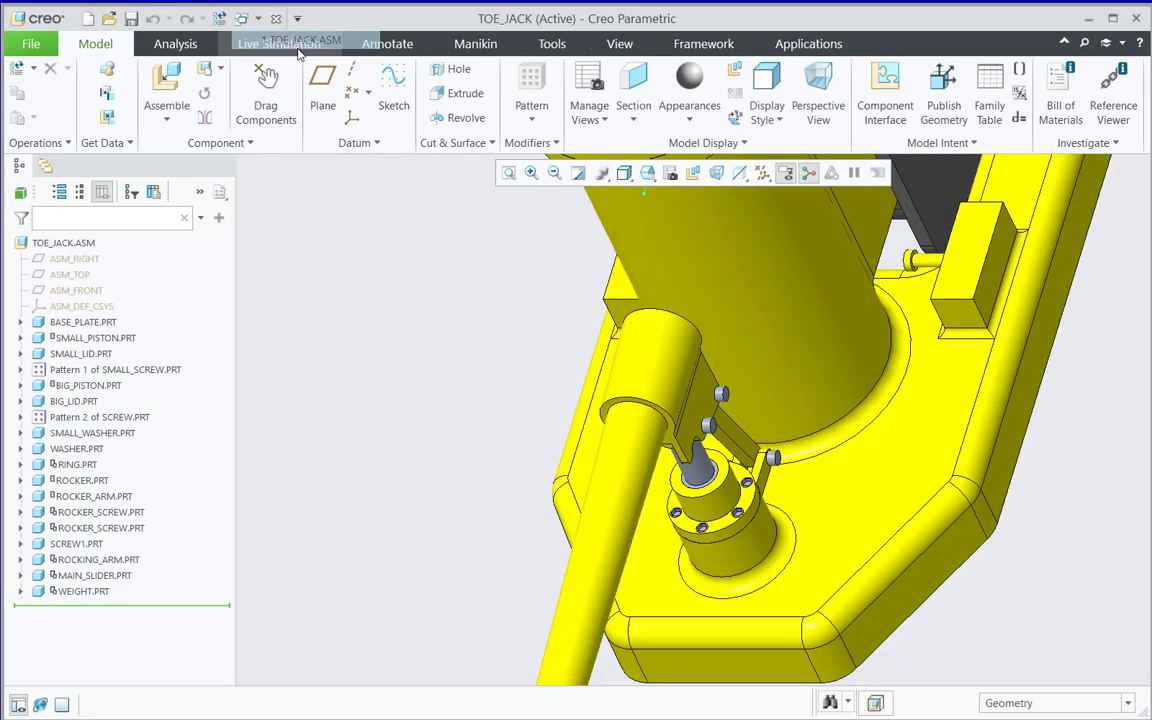
{"action": "left_click", "coordinate": [78, 354]}
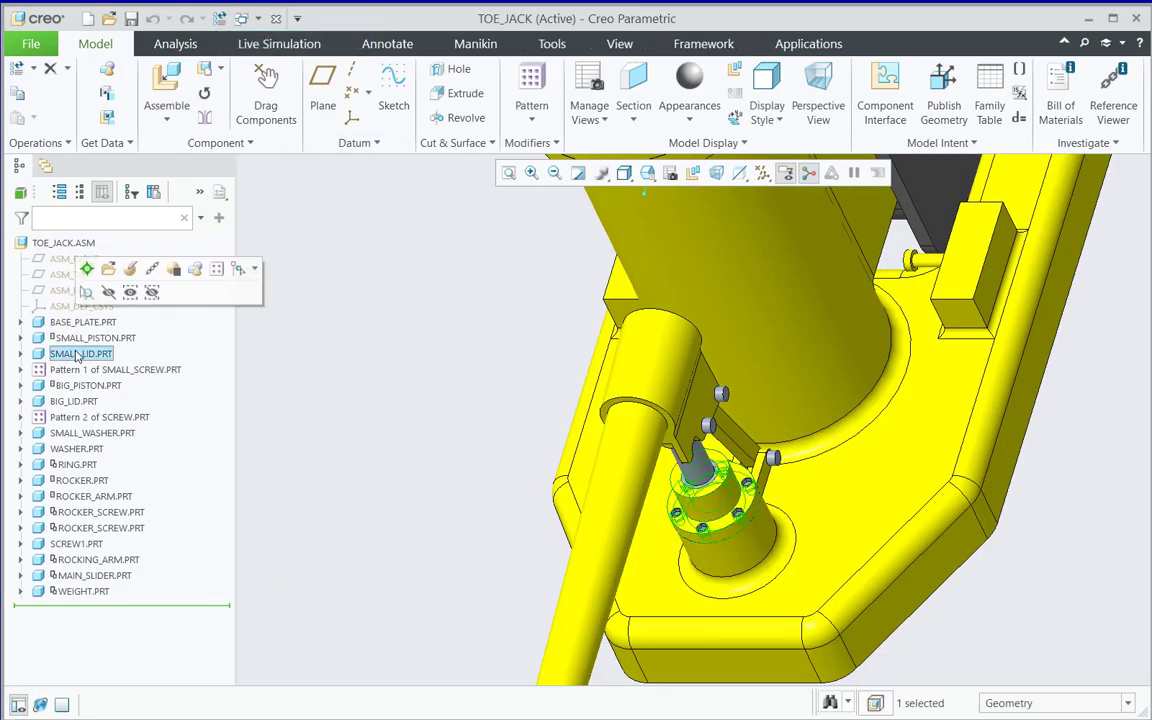
{"action": "left_click", "coordinate": [110, 270]}
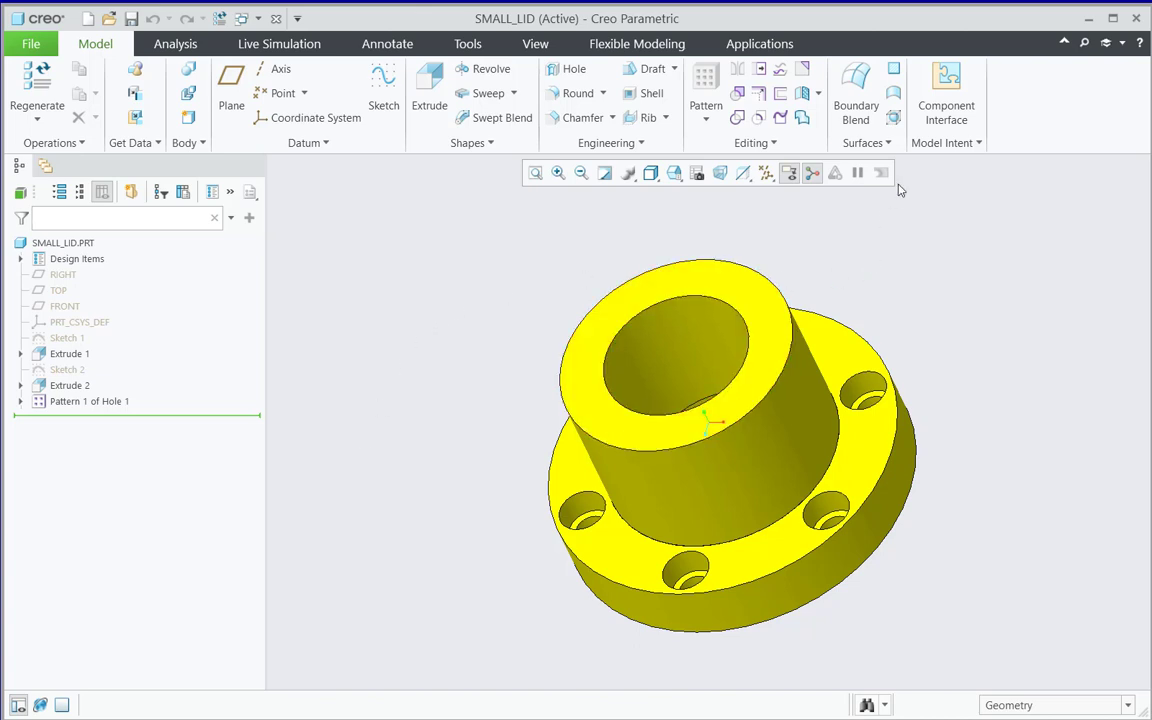
Start a component interface on the small lid, set its type to Receiving, confirm removing its default status and name it receiving
{"action": "left_click", "coordinate": [955, 118]}
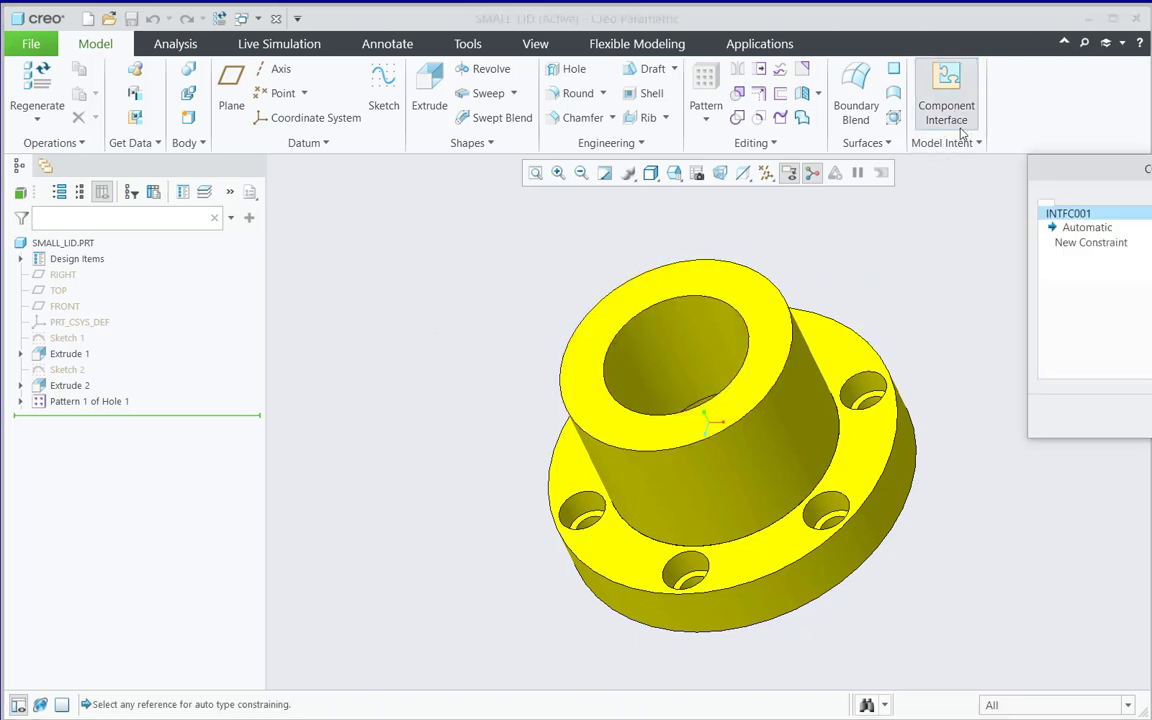
{"action": "left_click_drag", "start_coordinate": [1067, 162], "coordinate": [212, 195]}
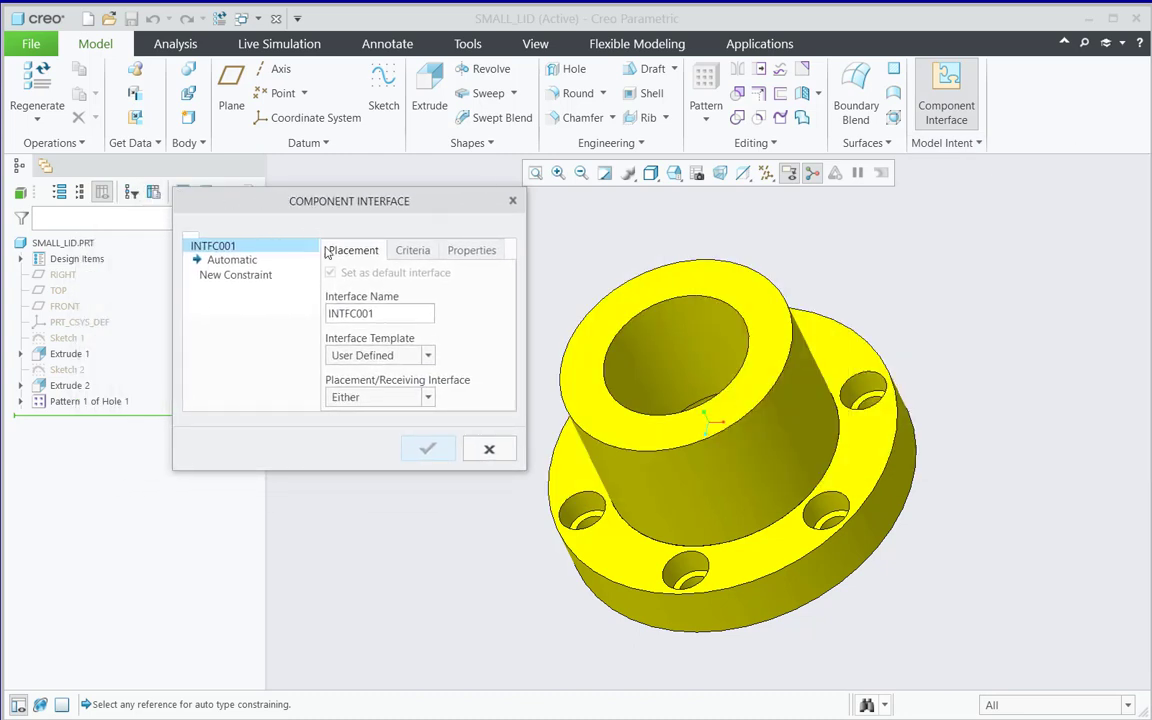
{"action": "left_click", "coordinate": [380, 397]}
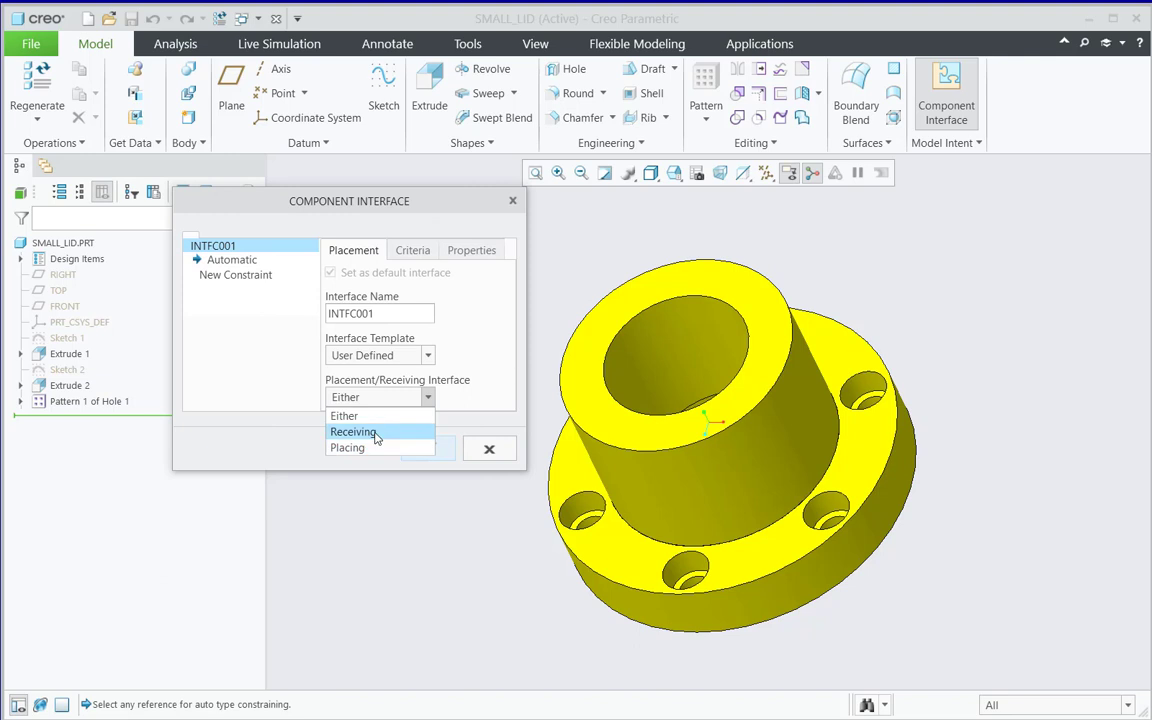
{"action": "left_click", "coordinate": [375, 432]}
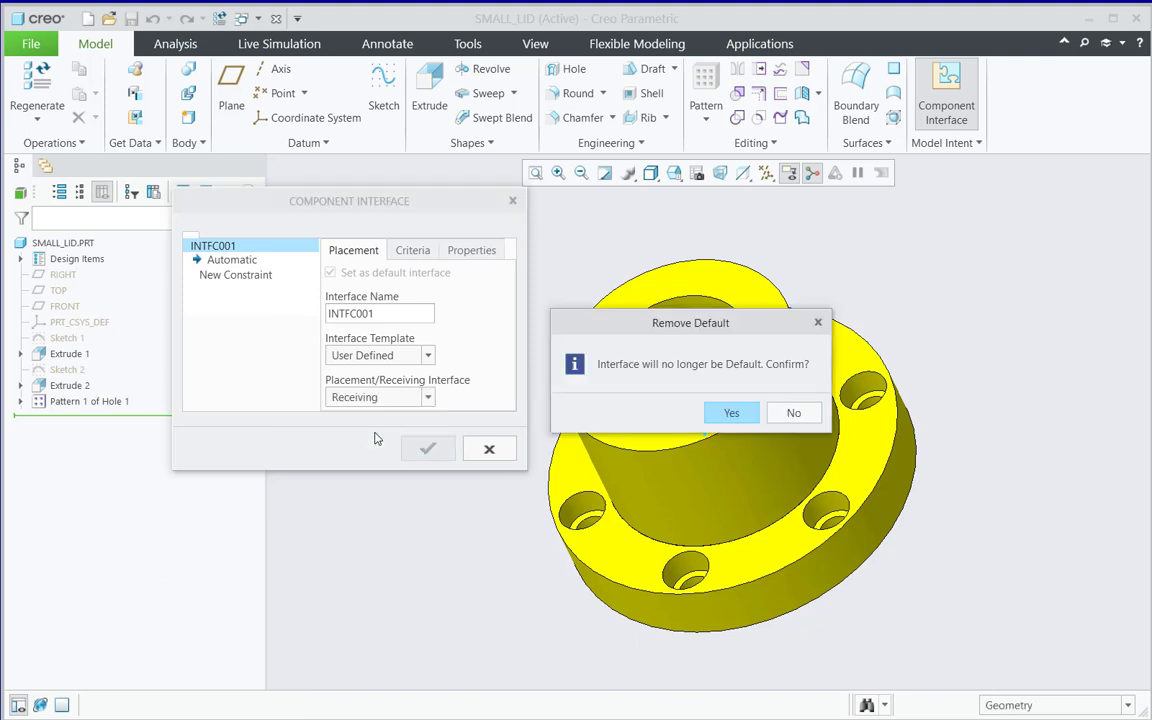
{"action": "left_click", "coordinate": [731, 415]}
{"action": "left_click_drag", "start_coordinate": [391, 318], "coordinate": [294, 328]}
{"action": "key", "text": "BackSpace"}
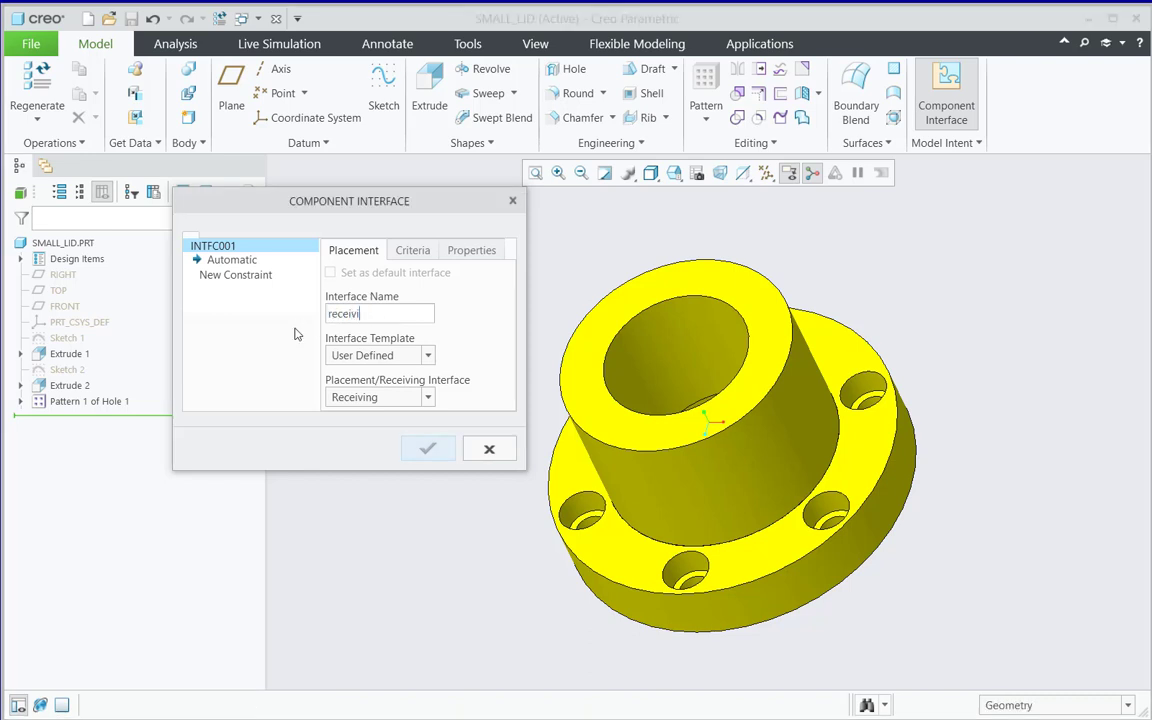
Add Coincident constraints on the cylindrical wall of one counterbored flange hole and on the flange's upper face, and accept the interface
{"action": "left_click", "coordinate": [249, 262]}
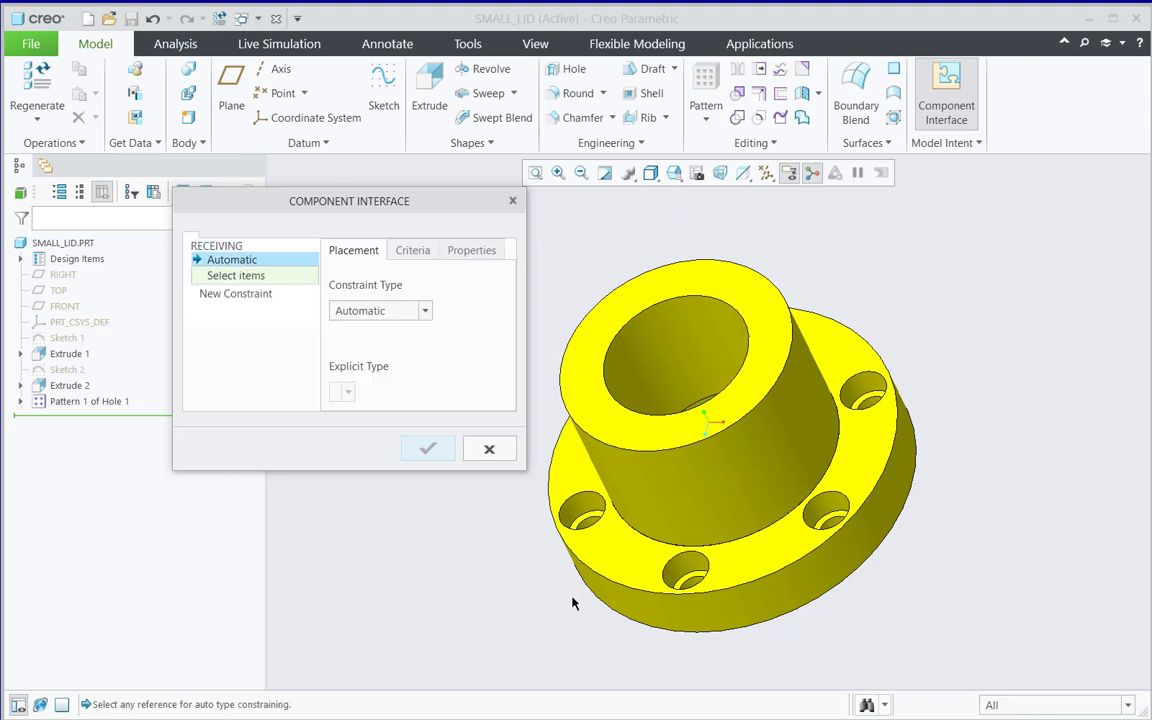
{"action": "left_click", "coordinate": [577, 510]}
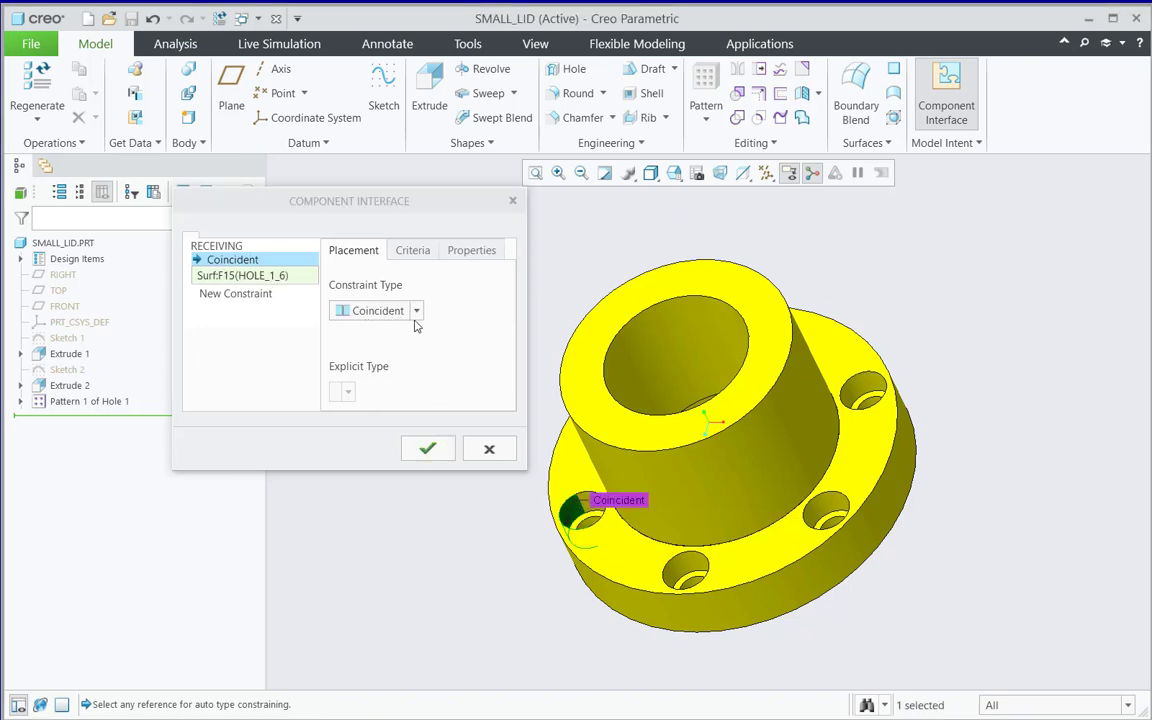
{"action": "left_click", "coordinate": [258, 296]}
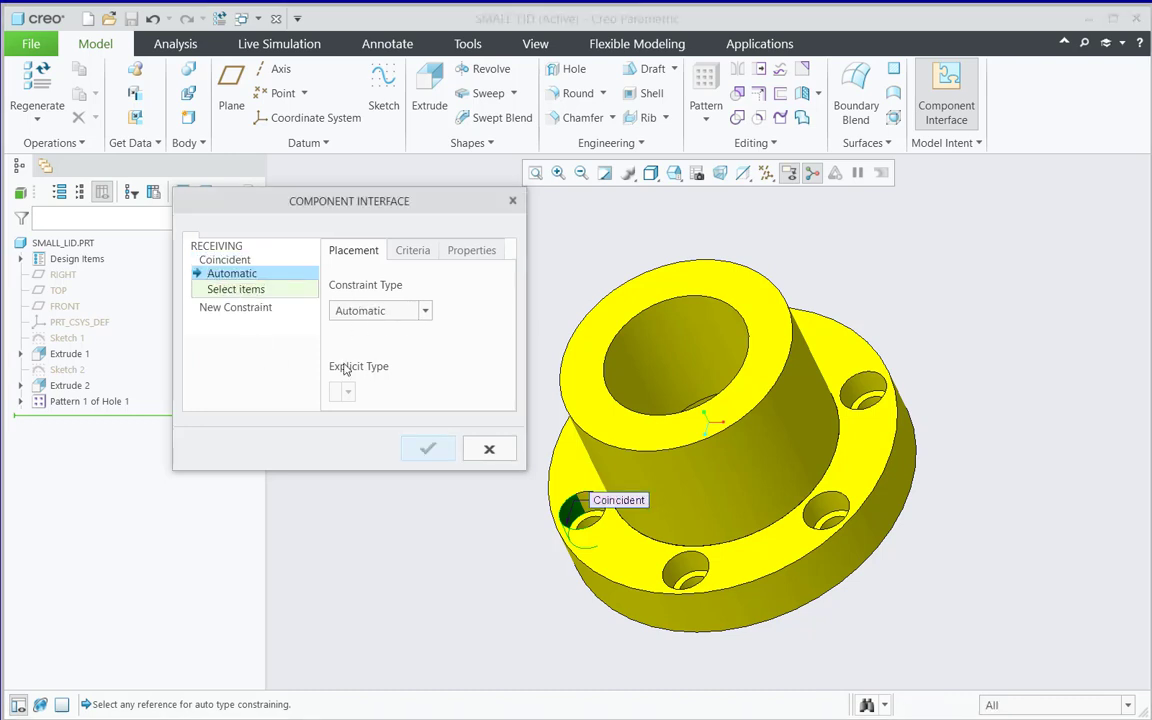
{"action": "left_click", "coordinate": [573, 474]}
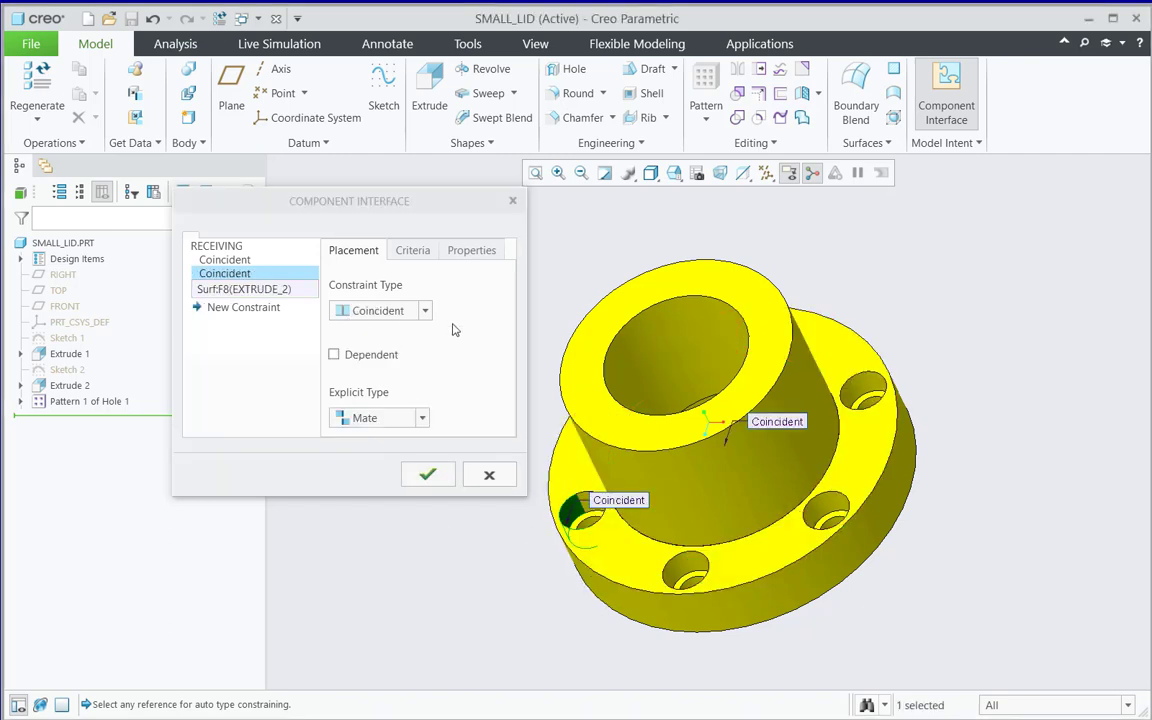
{"action": "left_click", "coordinate": [428, 476]}
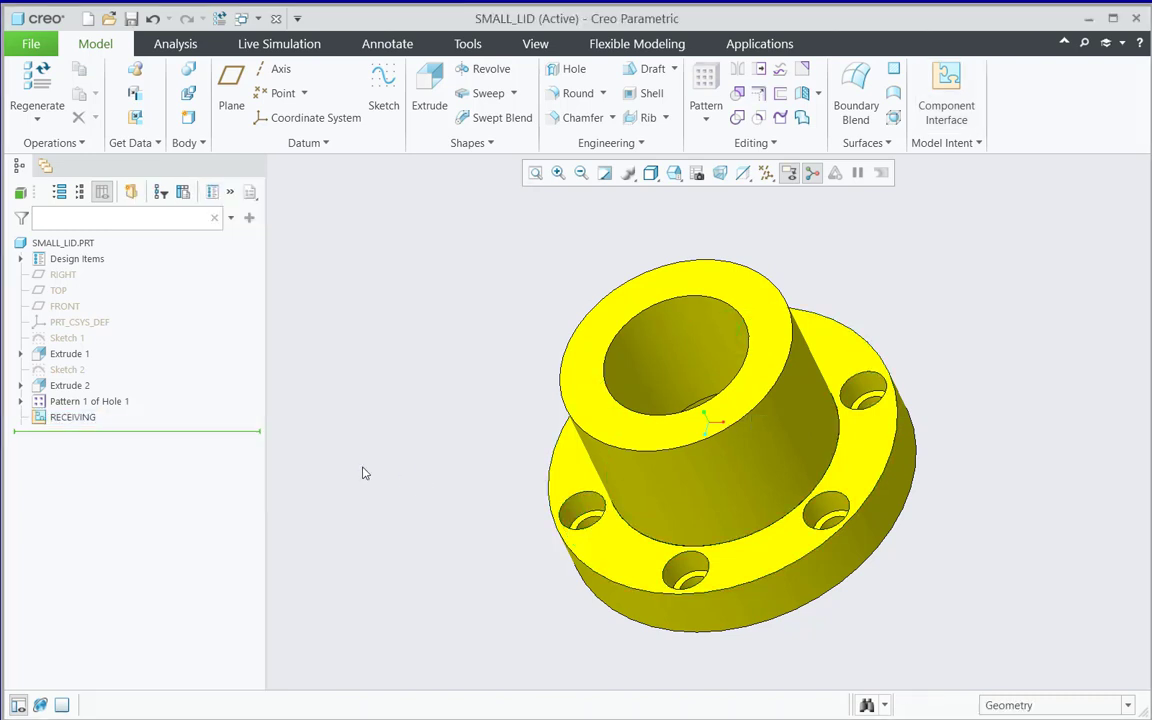
Create a Reference pattern of the RECEIVING interface that follows the lid's existing hole pattern
{"action": "left_click", "coordinate": [77, 420]}
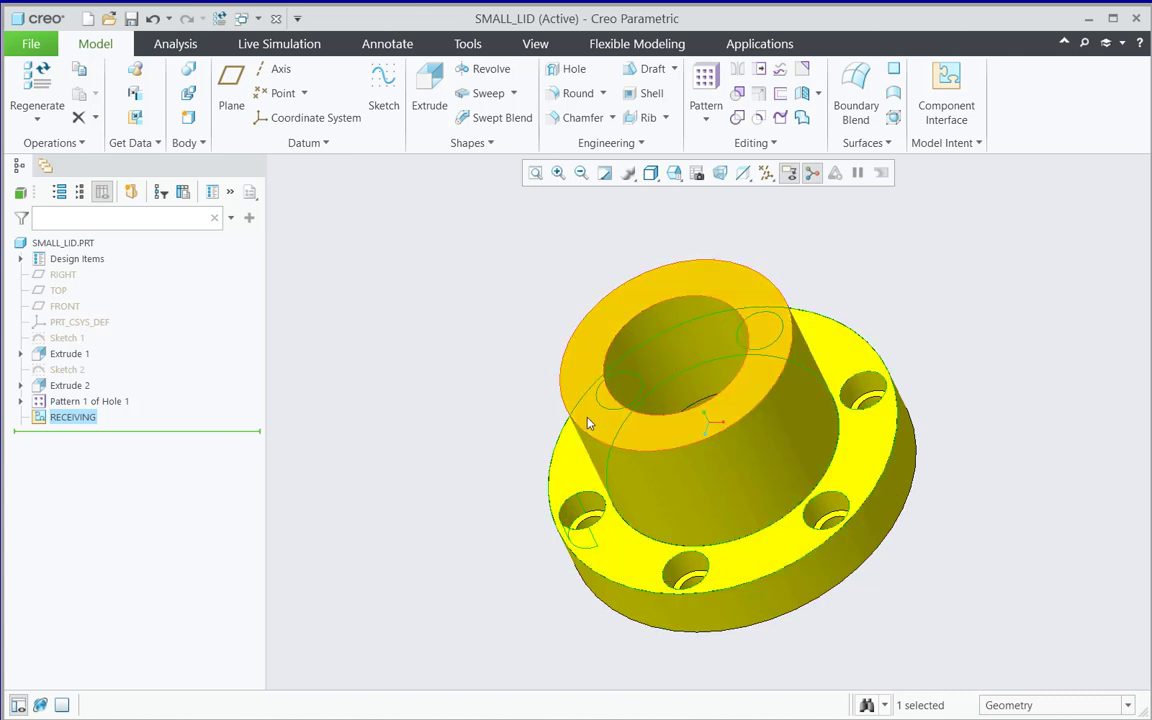
{"action": "right_click", "coordinate": [90, 423]}
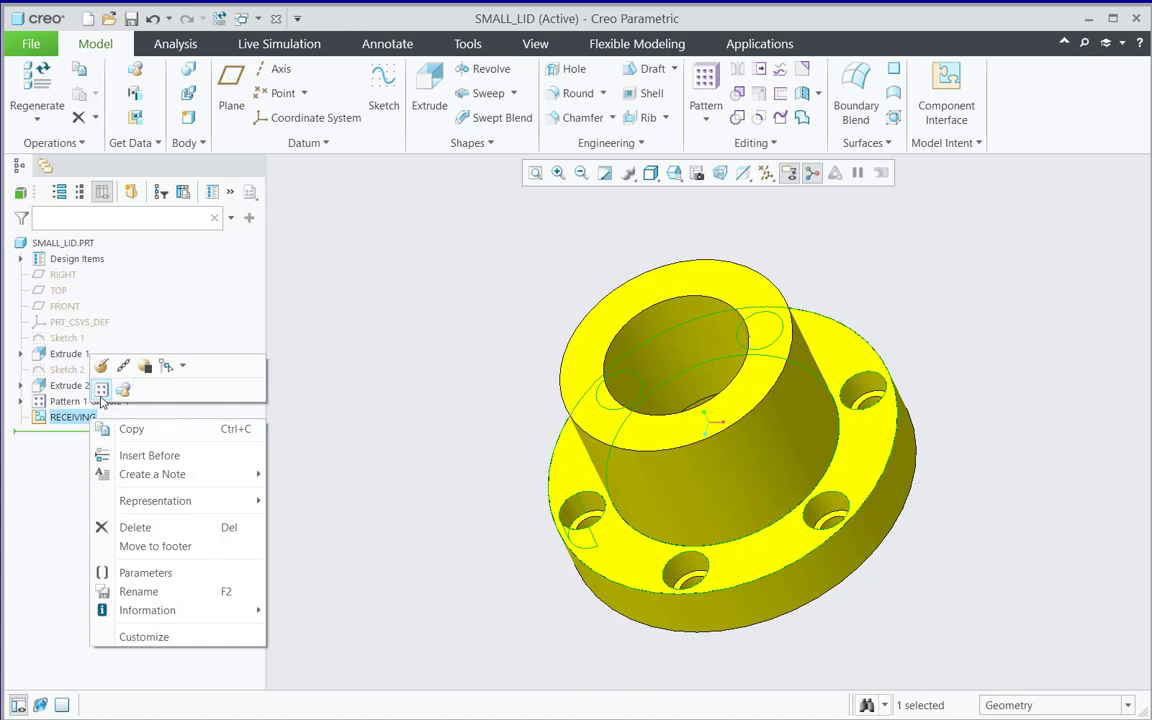
{"action": "left_click", "coordinate": [101, 390]}
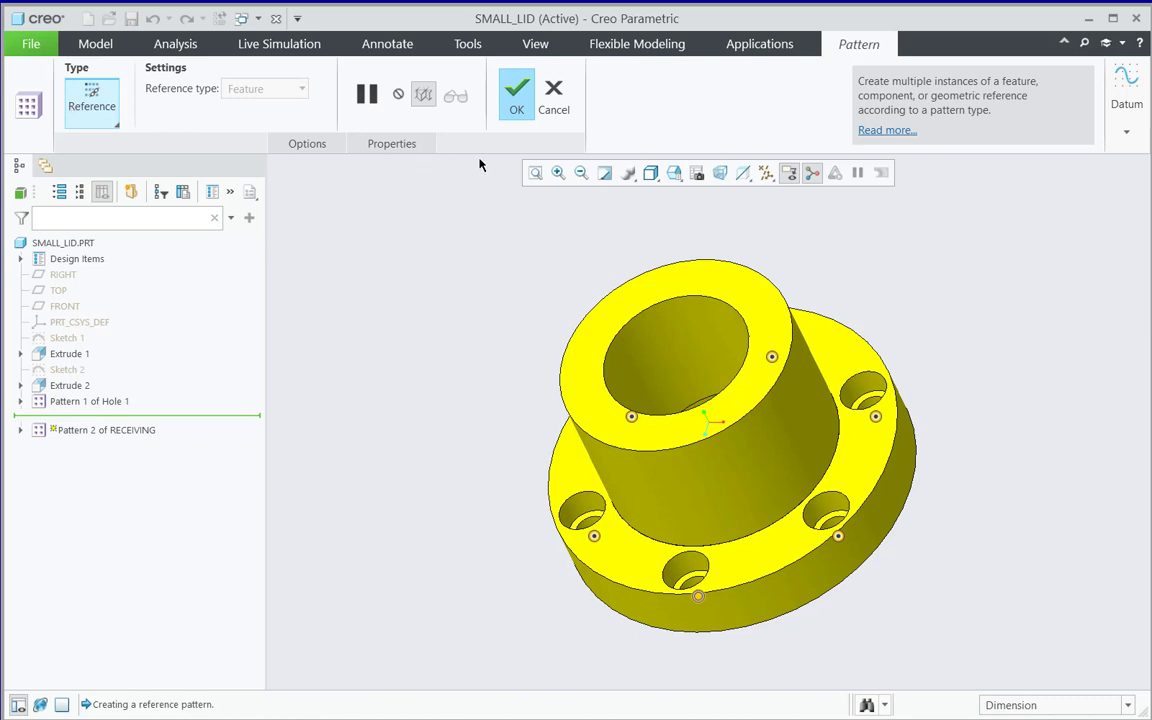
{"action": "left_click", "coordinate": [514, 95]}
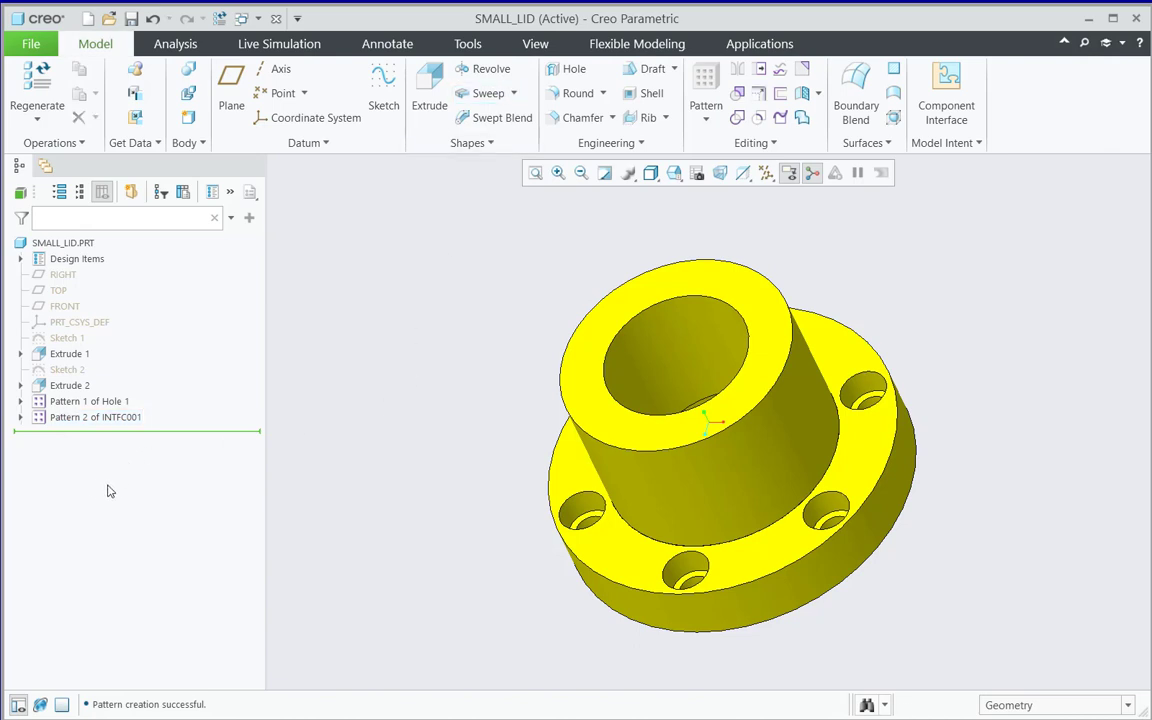
Switch to the TOE_JACK assembly window and move the insertion point directly below SMALL_LID in the model tree
{"action": "left_click", "coordinate": [21, 418]}
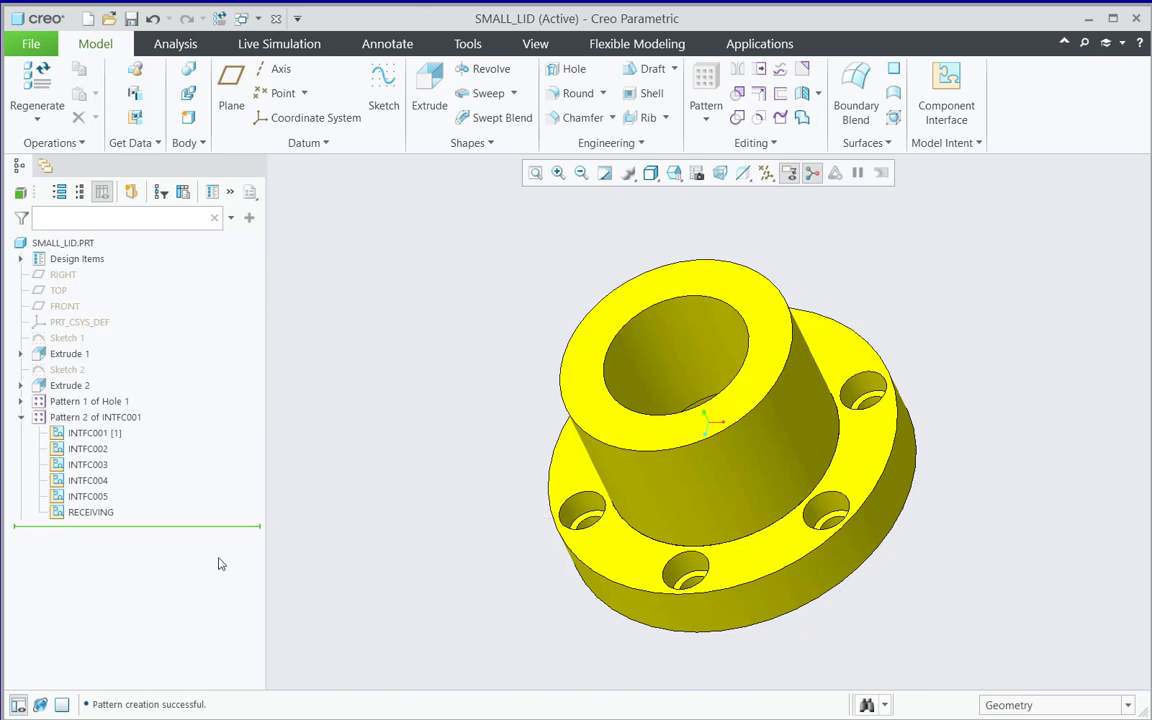
{"action": "left_click", "coordinate": [246, 24]}
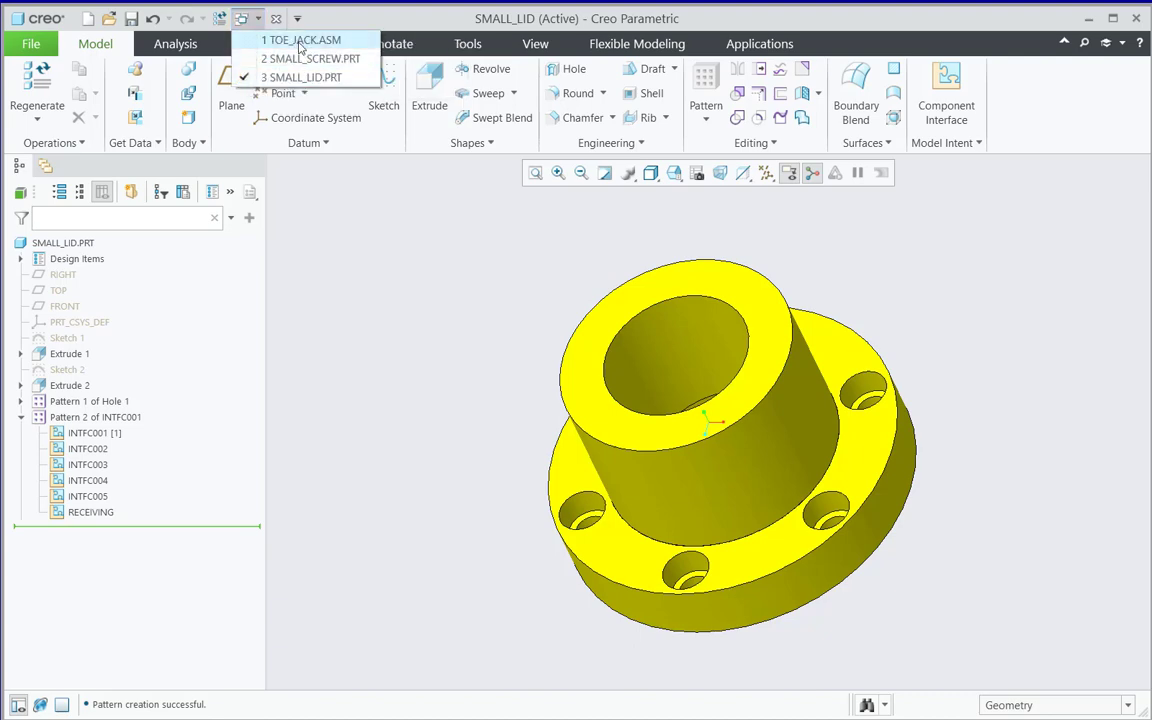
{"action": "left_click", "coordinate": [300, 41]}
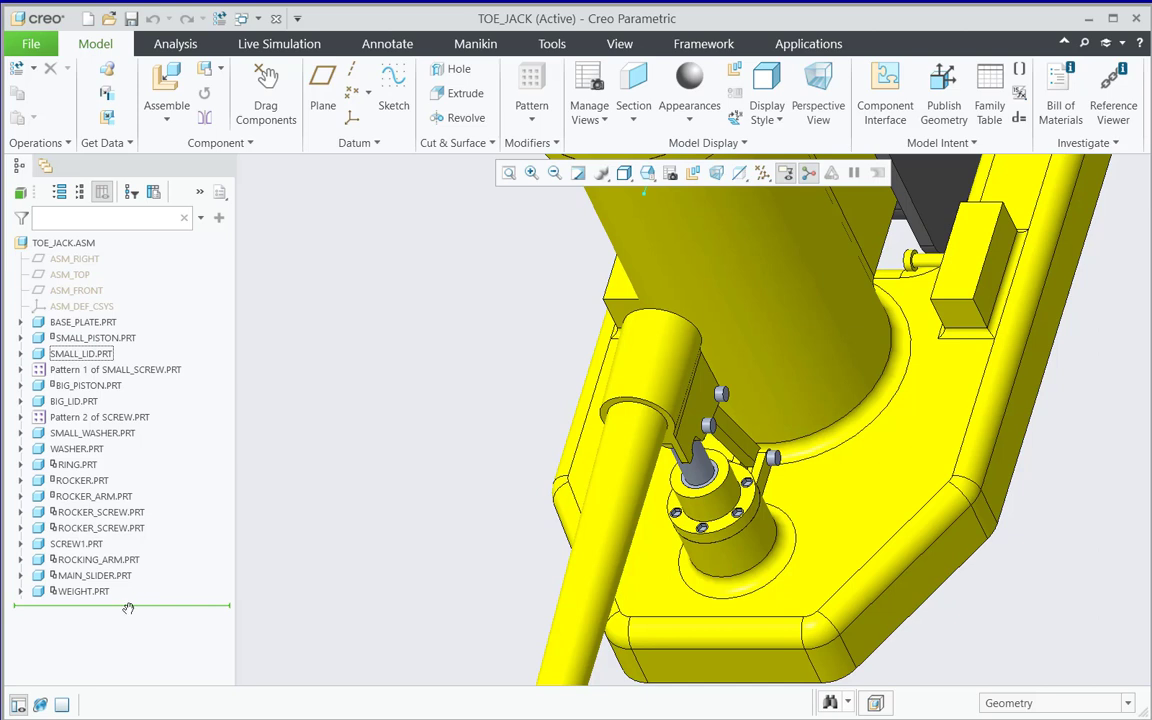
{"action": "left_click_drag", "start_coordinate": [128, 608], "coordinate": [127, 362]}
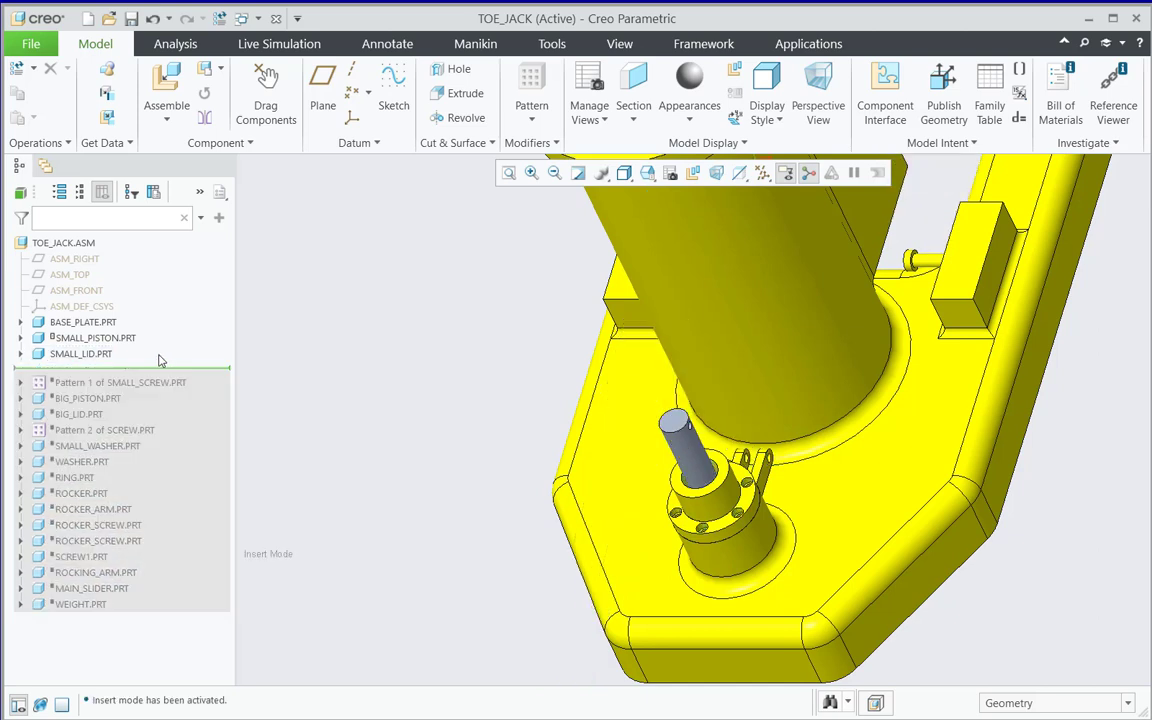
Start assembling small_screw.prt from the Toe Jack folder into the assembly
{"action": "scroll", "coordinate": [766, 401], "scroll_direction": "up", "scroll_amount": 3}
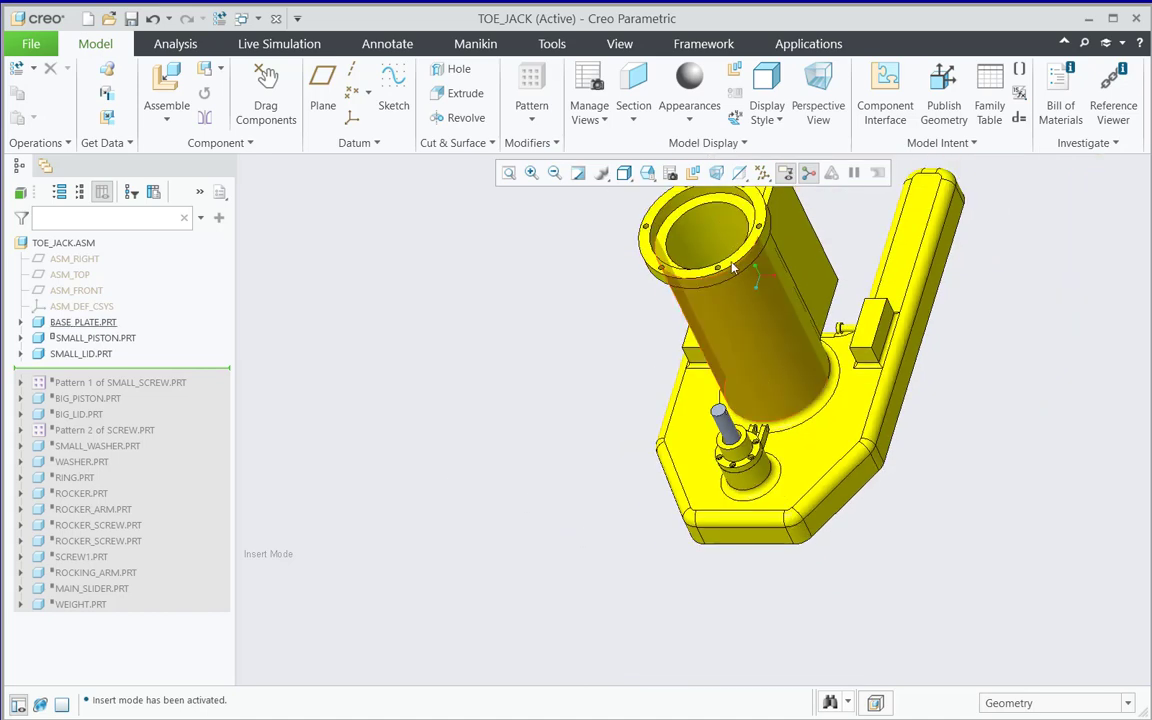
{"action": "left_click", "coordinate": [647, 172]}
{"action": "left_click", "coordinate": [682, 188]}
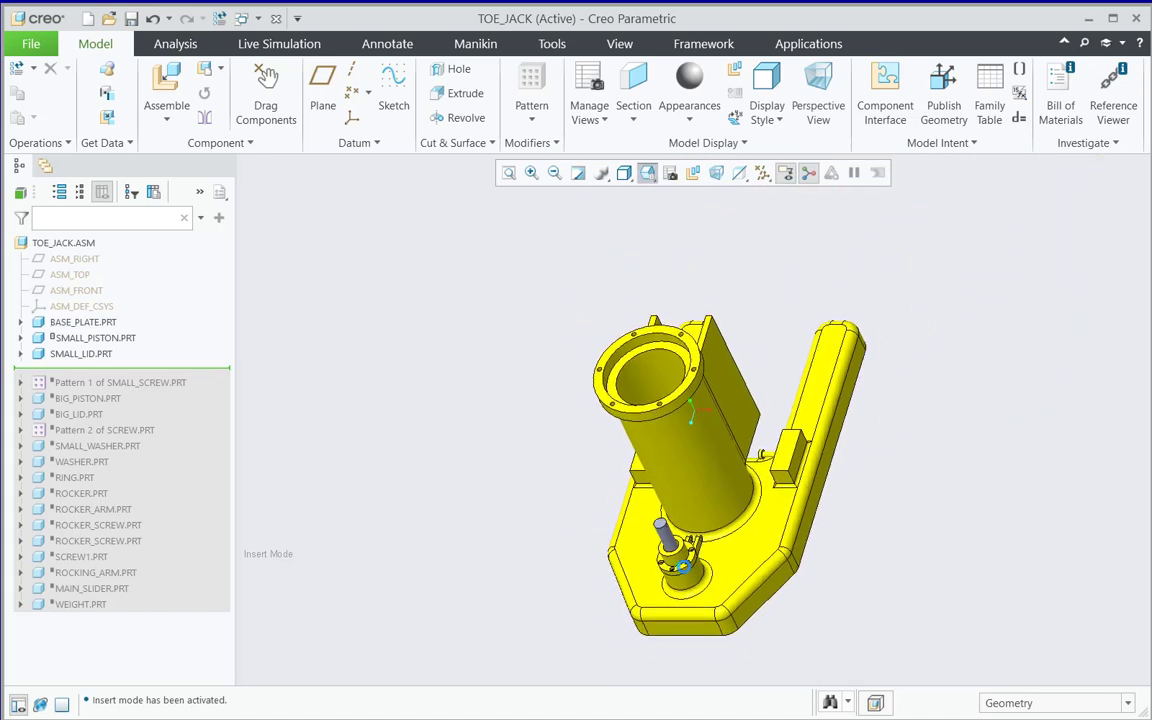
{"action": "scroll", "coordinate": [686, 547], "scroll_direction": "down", "scroll_amount": 5}
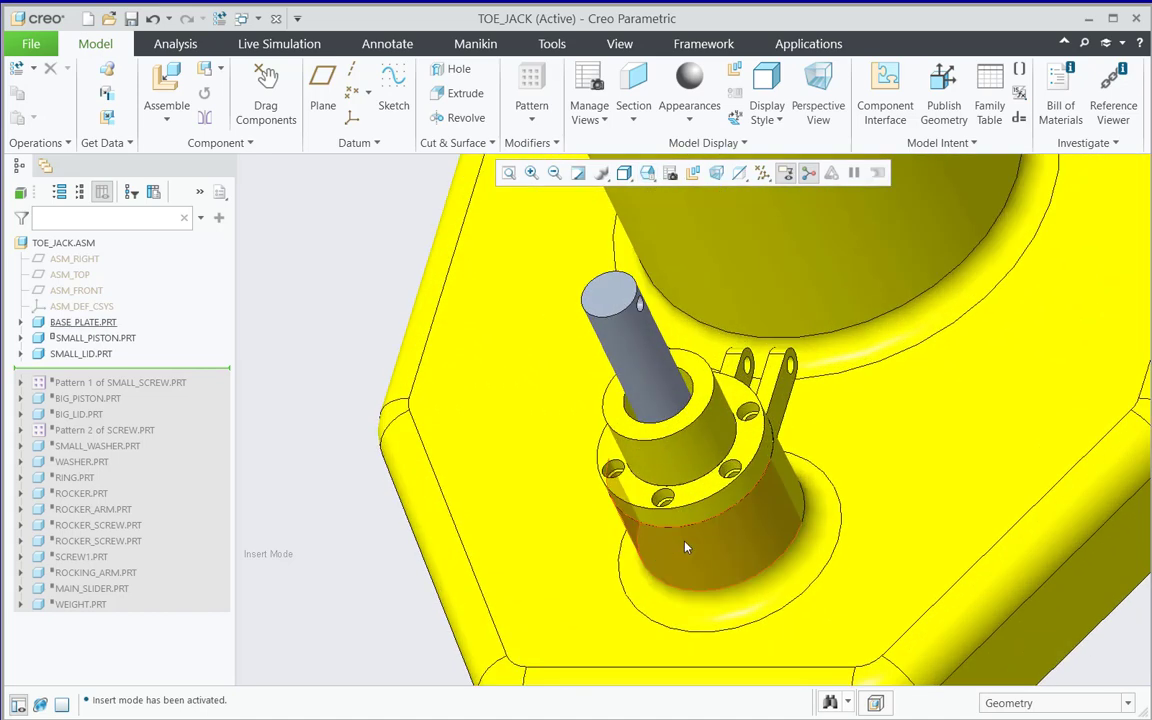
{"action": "scroll", "coordinate": [686, 547], "scroll_direction": "down", "scroll_amount": 2}
{"action": "scroll", "coordinate": [681, 540], "scroll_direction": "up", "scroll_amount": 2}
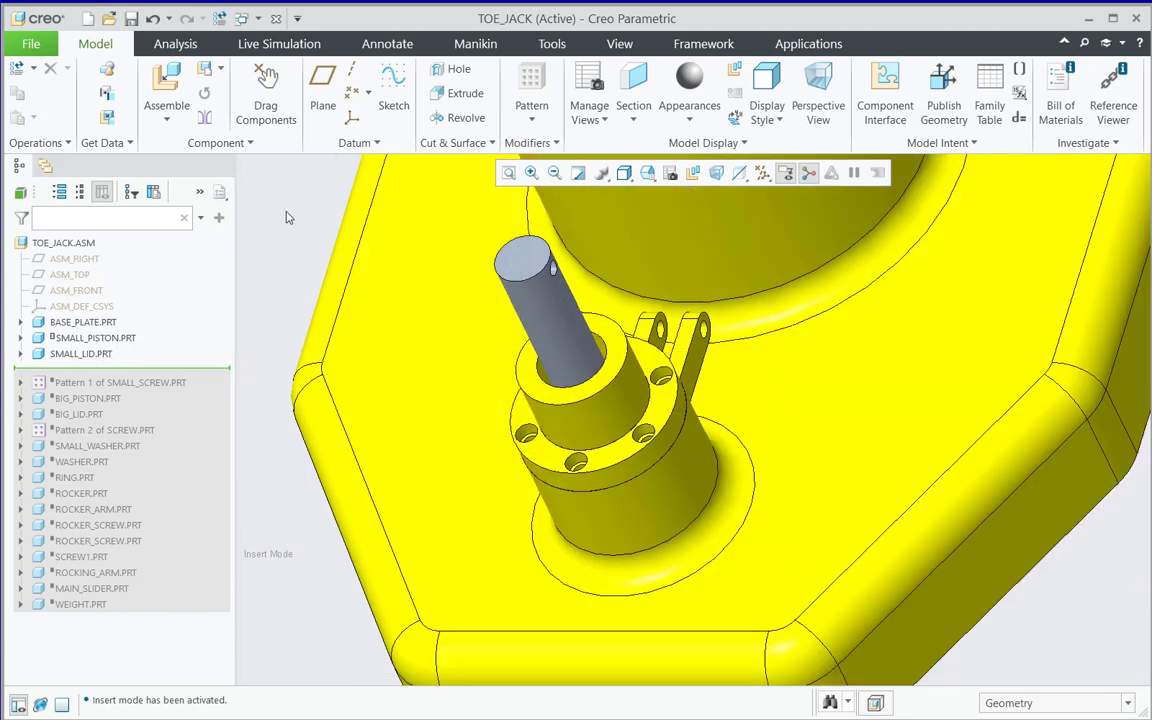
{"action": "left_click", "coordinate": [183, 87]}
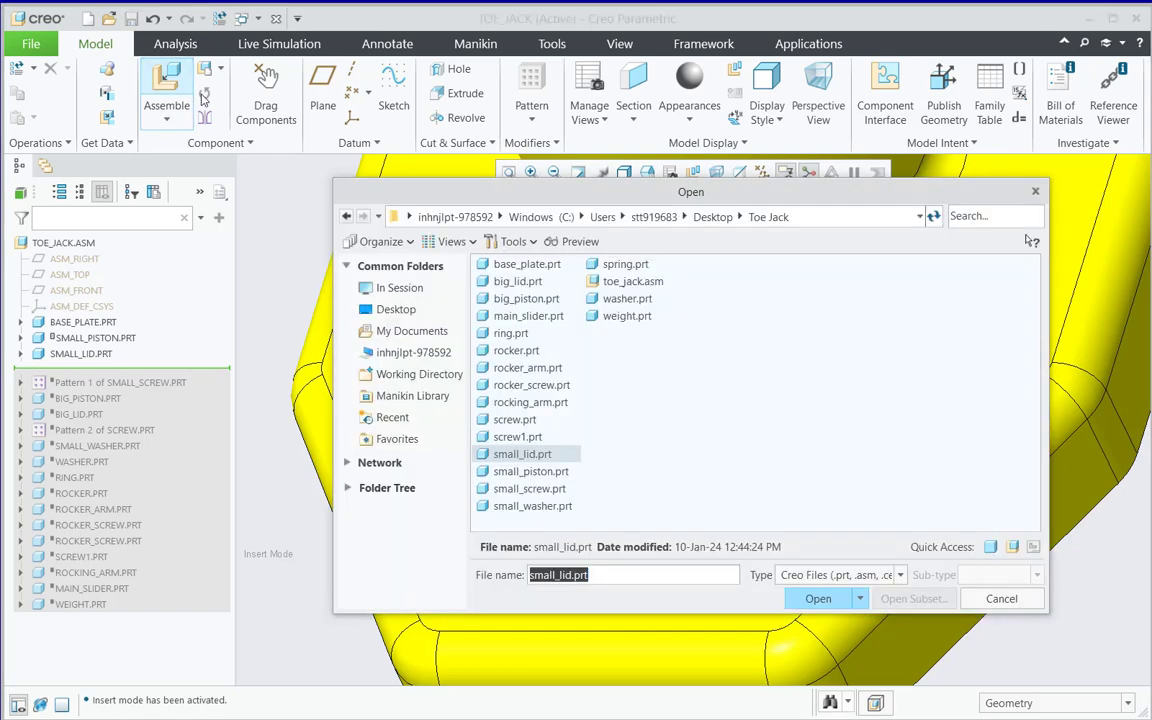
{"action": "left_click", "coordinate": [559, 489]}
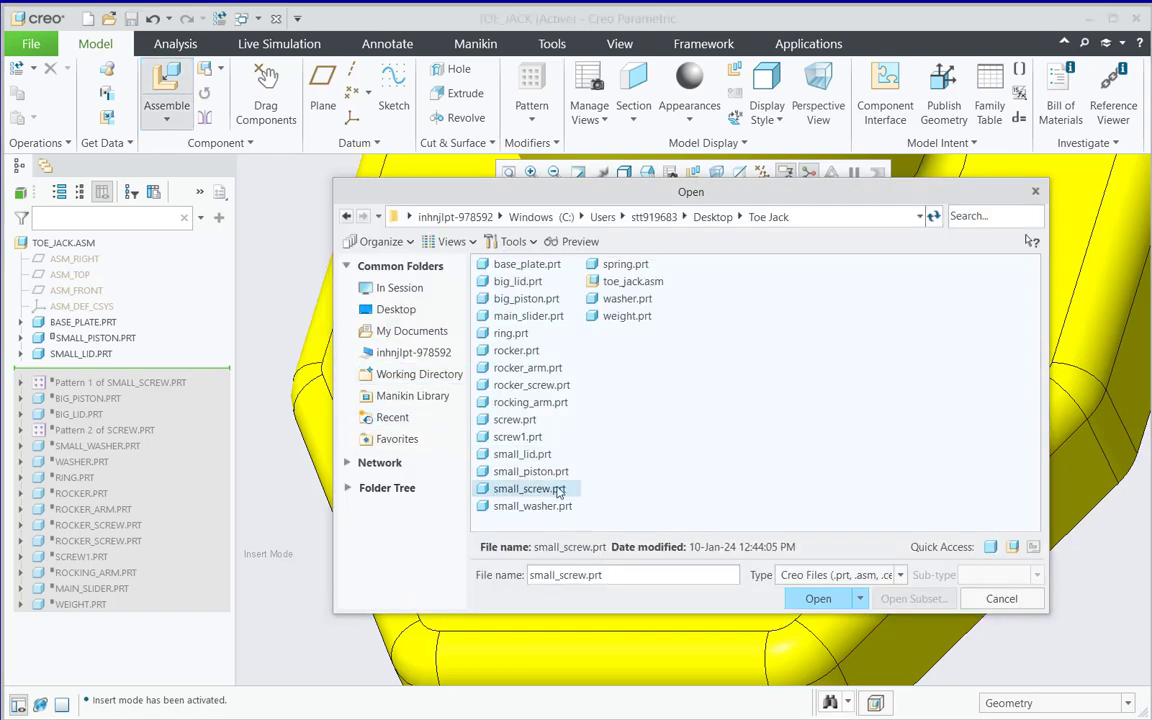
{"action": "left_click", "coordinate": [816, 598]}
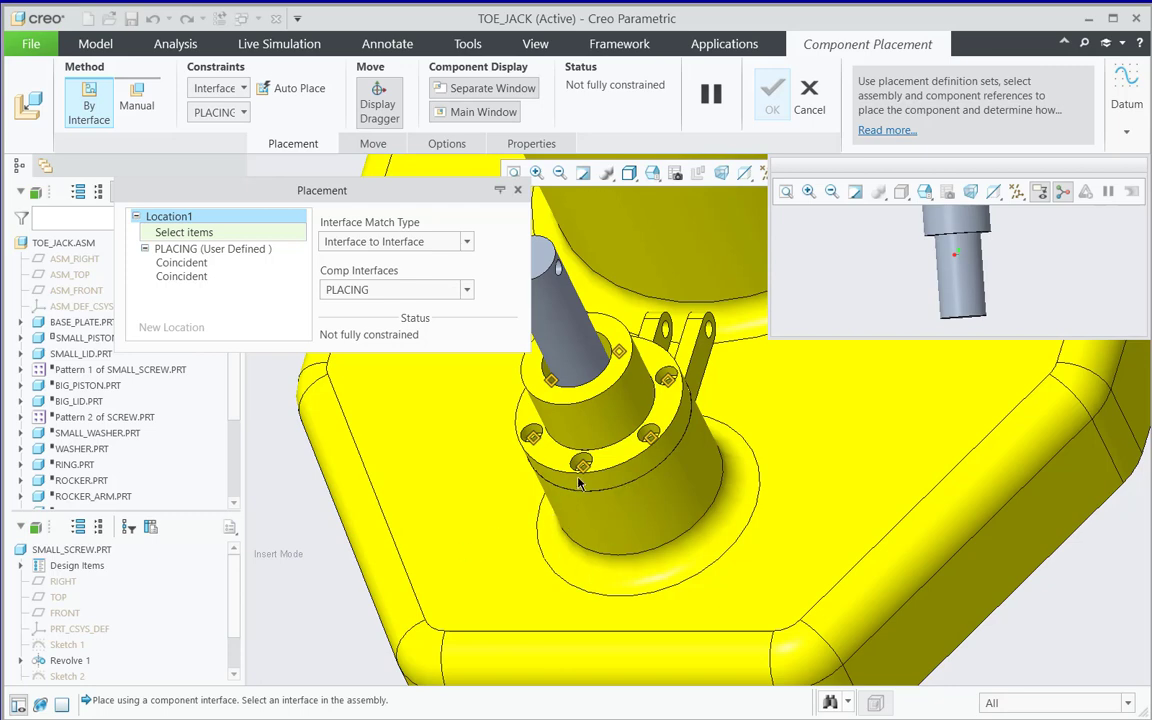
Place the screw through its PLACING interface at the small lid's INTFC001, INTFC002 and RECEIVING interfaces on the front flange holes
{"action": "scroll", "coordinate": [578, 483], "scroll_direction": "up", "scroll_amount": 3}
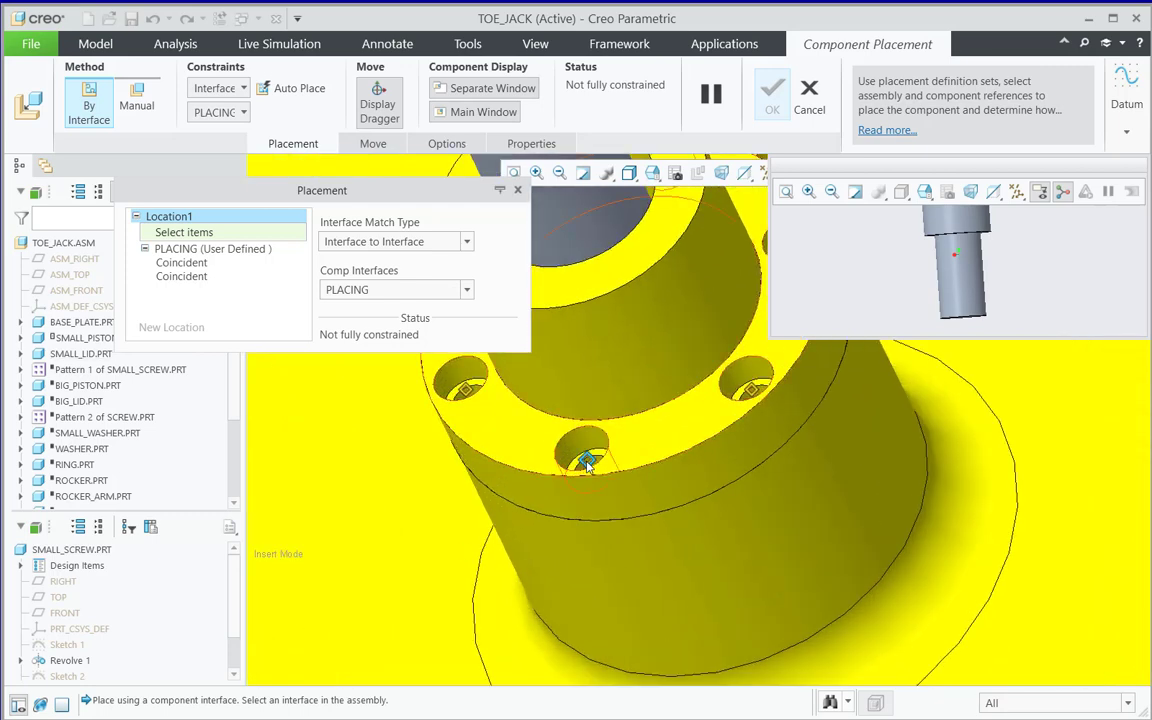
{"action": "left_click", "coordinate": [588, 463]}
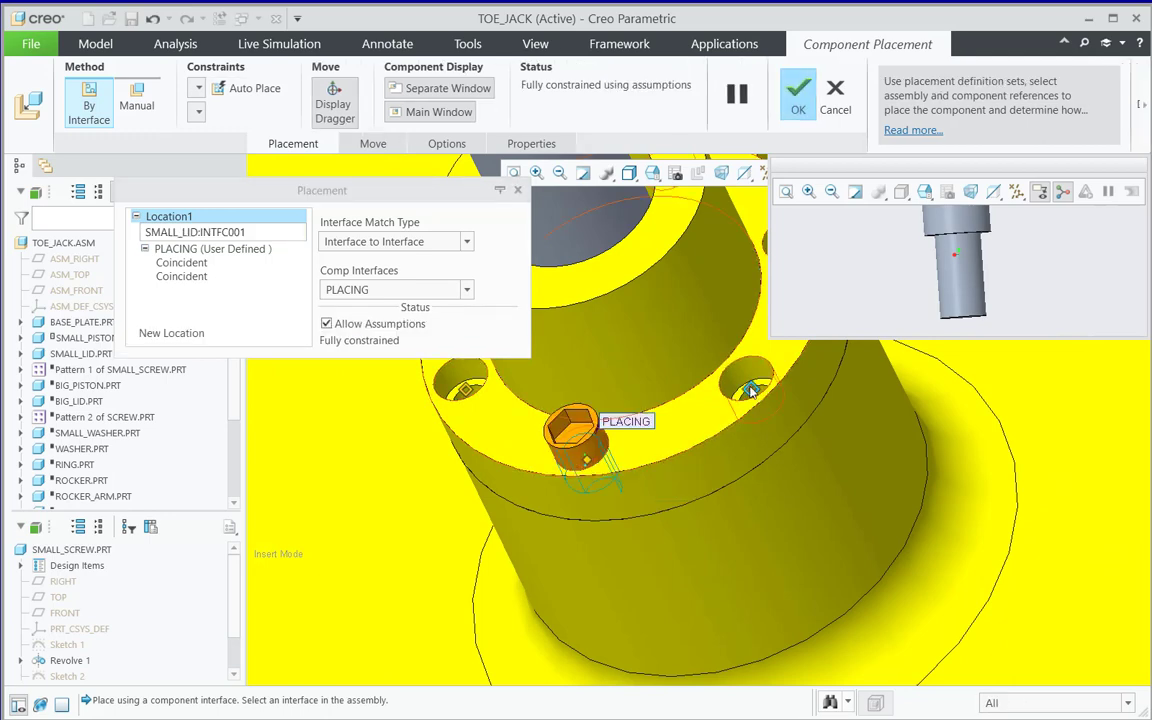
{"action": "left_click", "coordinate": [752, 391]}
{"action": "scroll", "coordinate": [743, 420], "scroll_direction": "down", "scroll_amount": 3}
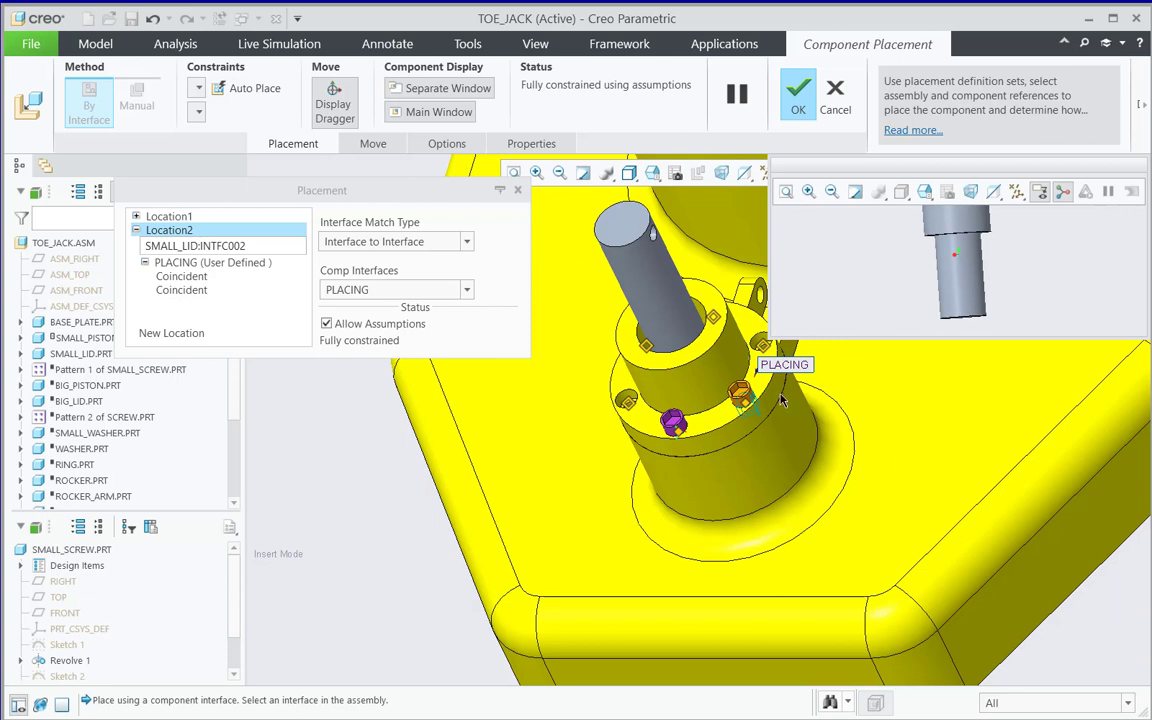
{"action": "scroll", "coordinate": [755, 405], "scroll_direction": "up", "scroll_amount": 2}
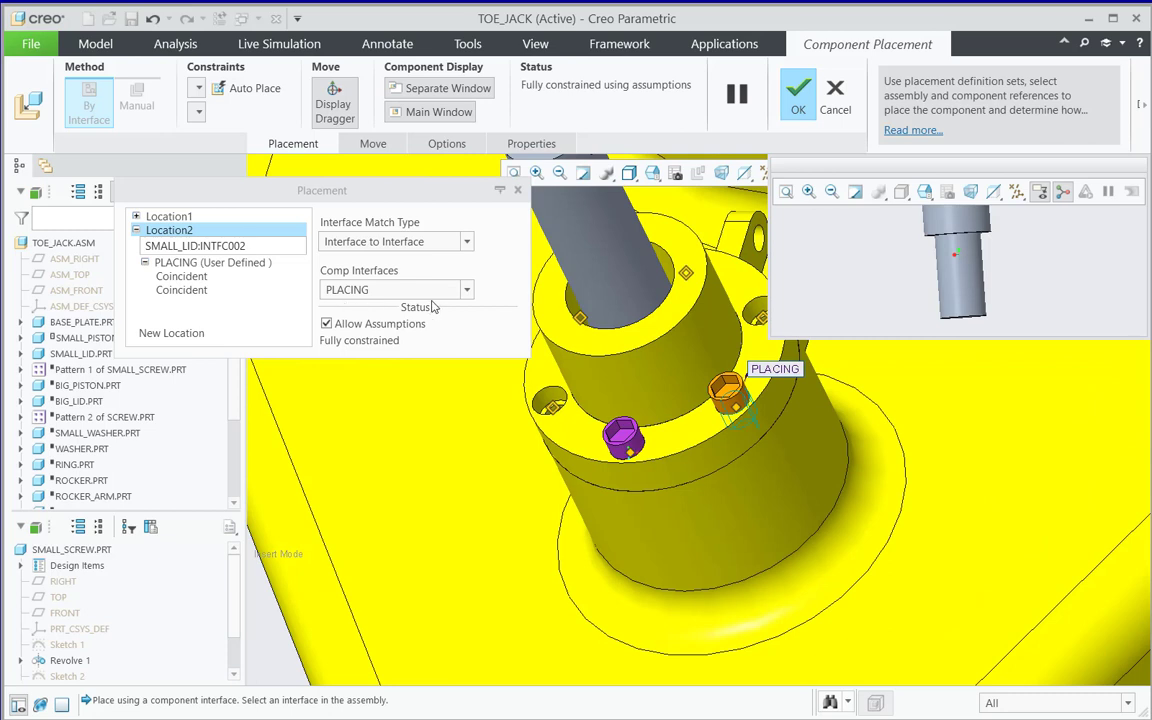
{"action": "left_click", "coordinate": [552, 411]}
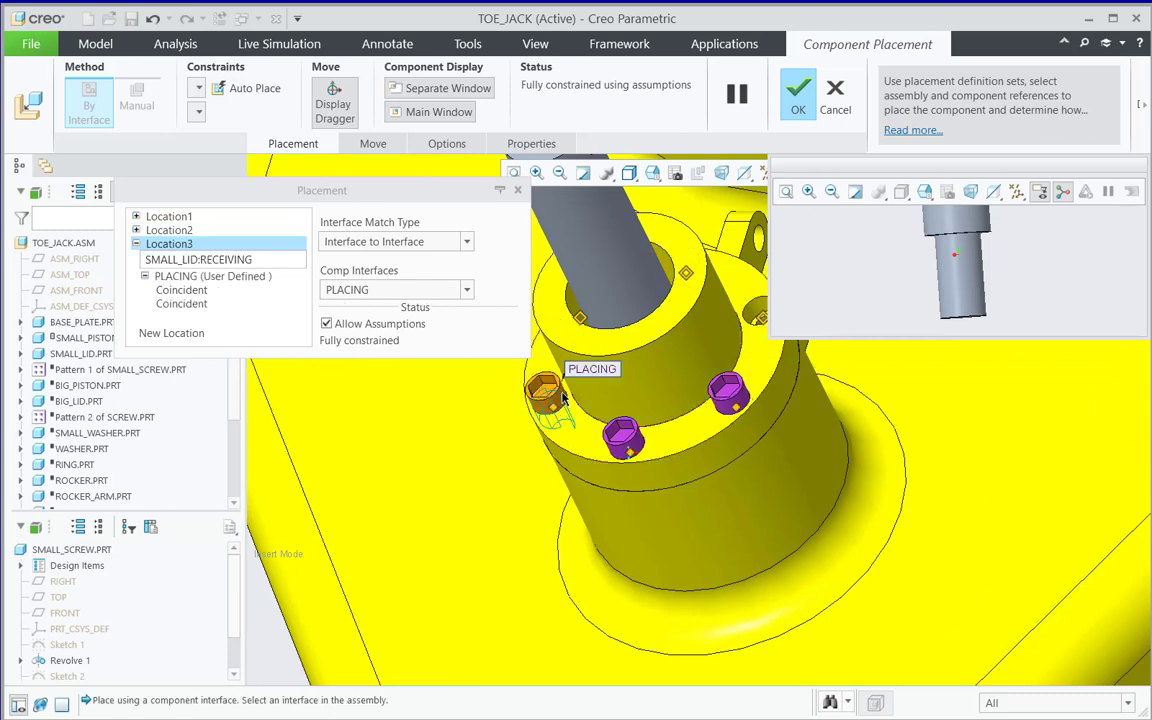
Set the component interface of Location3 to EITHER and look through its constraint references
{"action": "left_click", "coordinate": [390, 290]}
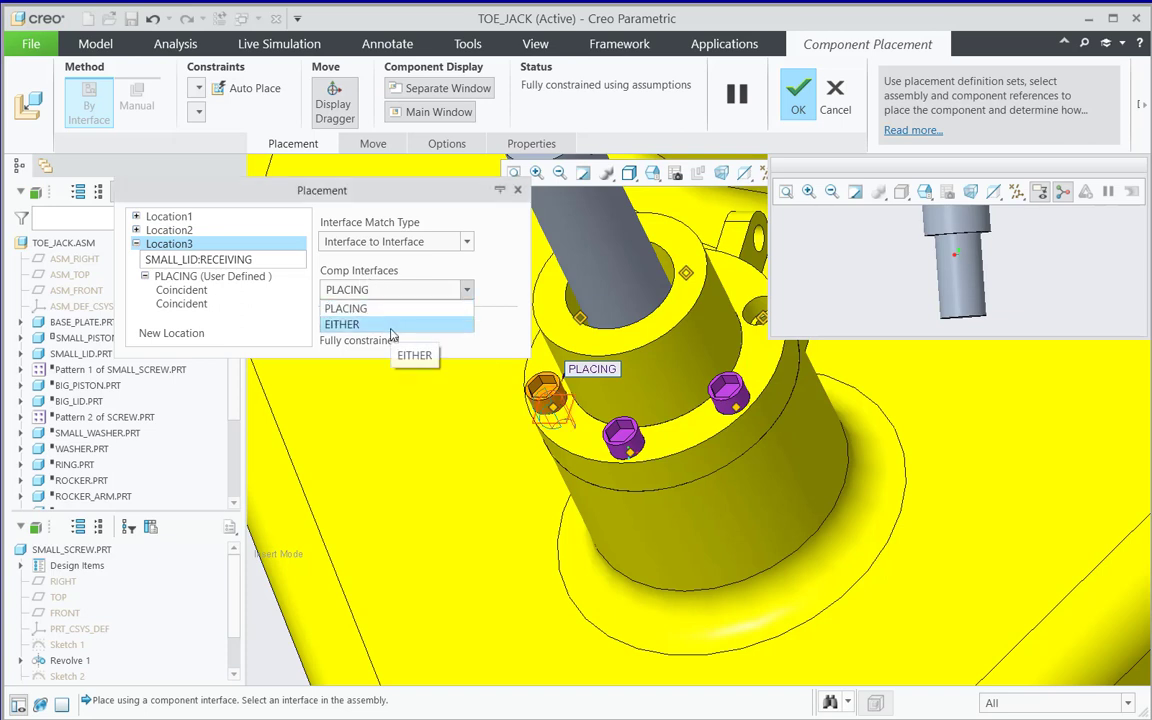
{"action": "left_click", "coordinate": [390, 325]}
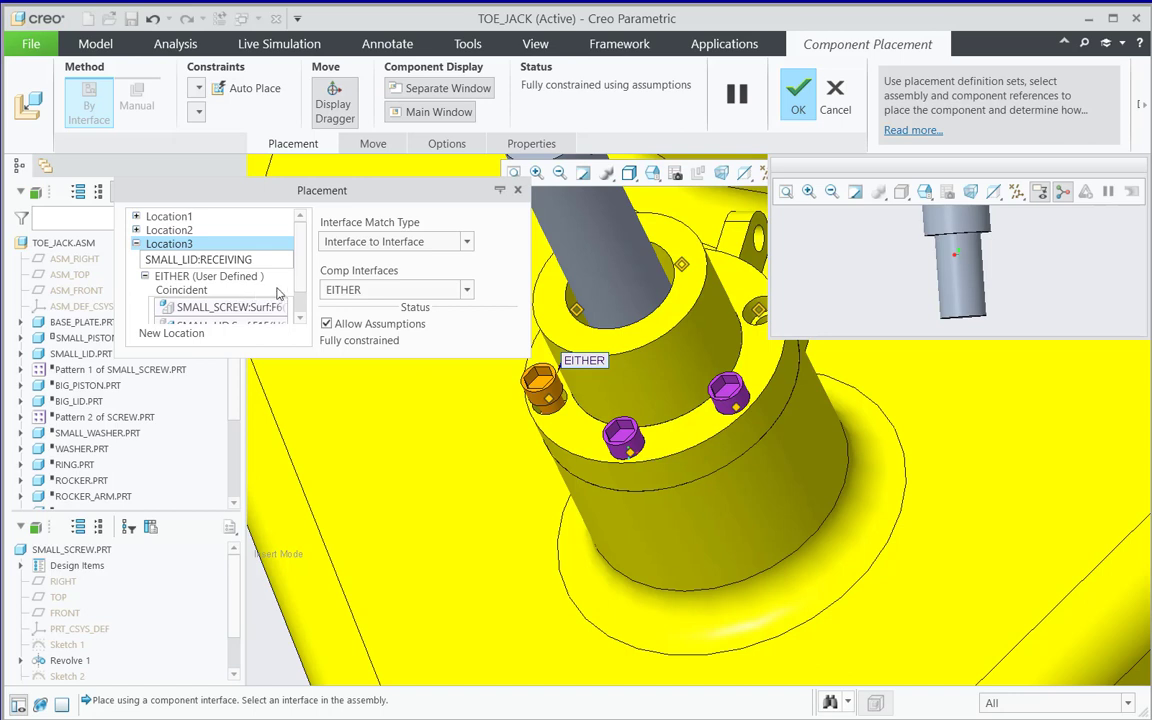
{"action": "scroll", "coordinate": [298, 296], "scroll_direction": "down", "scroll_amount": 2}
{"action": "left_click_drag", "start_coordinate": [303, 298], "coordinate": [303, 303]}
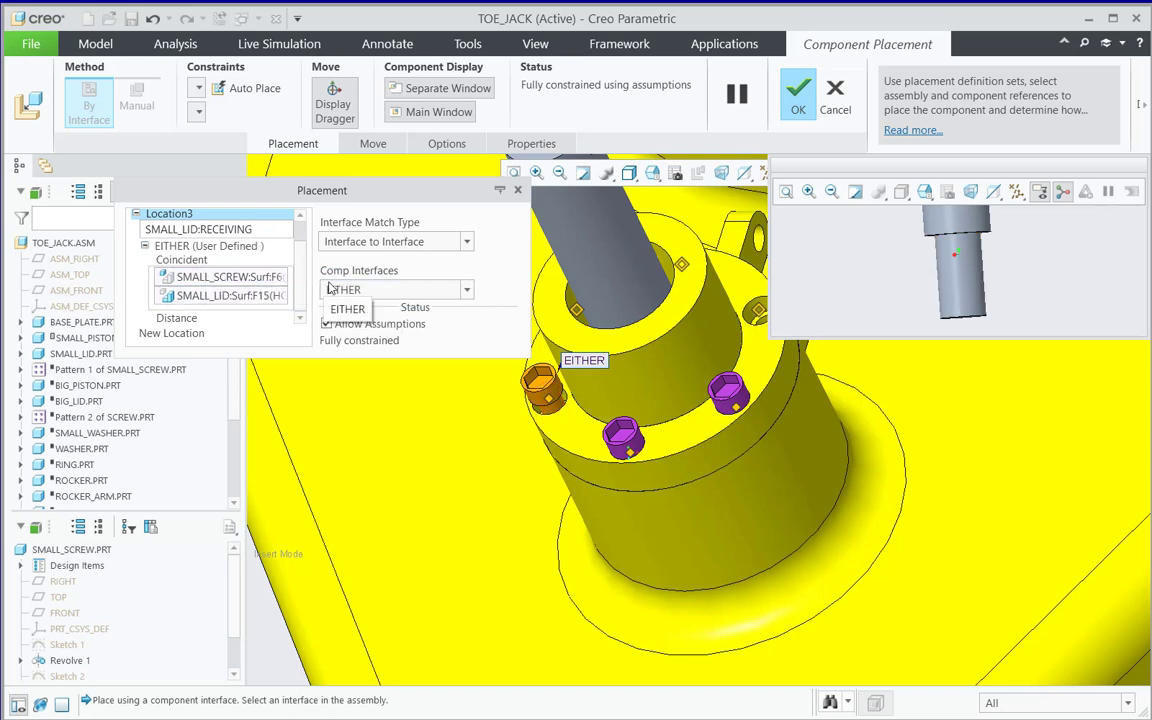
{"action": "left_click_drag", "start_coordinate": [304, 282], "coordinate": [308, 257]}
{"action": "left_click_drag", "start_coordinate": [325, 194], "coordinate": [314, 175]}
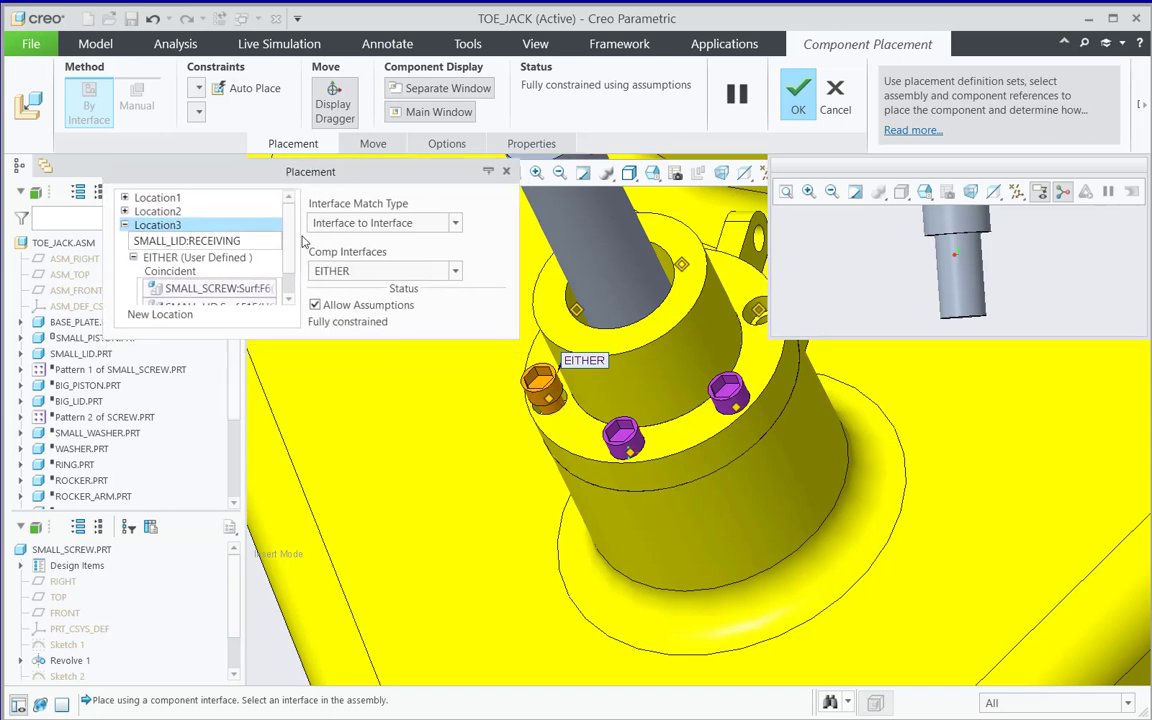
{"action": "scroll", "coordinate": [266, 250], "scroll_direction": "down", "scroll_amount": 2}
{"action": "scroll", "coordinate": [266, 250], "scroll_direction": "up", "scroll_amount": 2}
Place the screw with the EITHER interface at the small lid's remaining interfaces INTFC003, INTFC004 and INTFC005
{"action": "left_click", "coordinate": [758, 313]}
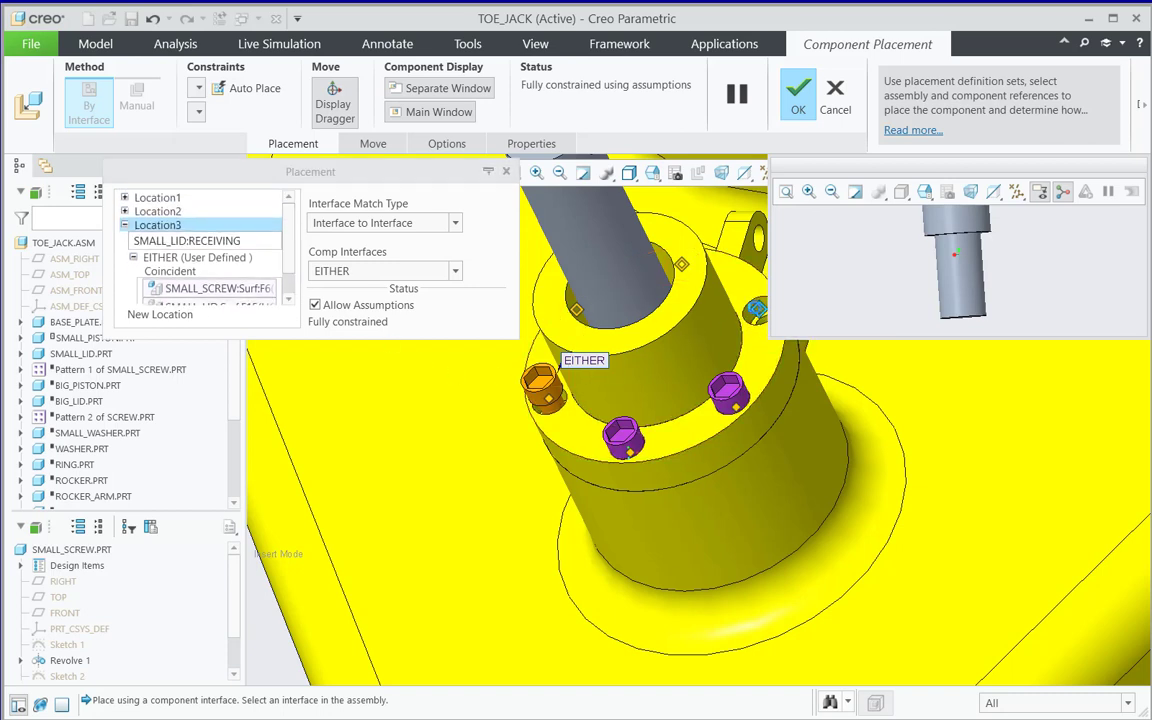
{"action": "left_click", "coordinate": [680, 263]}
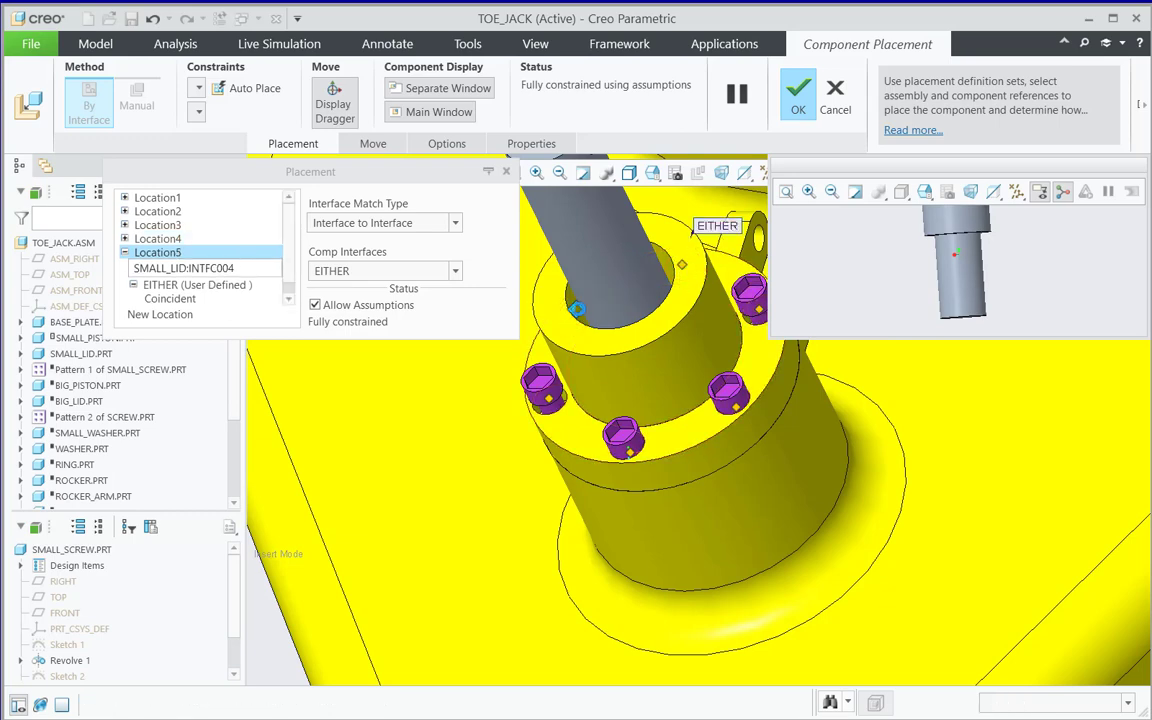
{"action": "left_click", "coordinate": [579, 313]}
Select the screw at Location4 and set its component interface to PLACING
{"action": "scroll", "coordinate": [476, 531], "scroll_direction": "down", "scroll_amount": 4}
{"action": "mouse_move", "coordinate": [444, 532]}
{"action": "middle_mouse_down"}
{"action": "mouse_move", "coordinate": [463, 524]}
{"action": "mouse_move", "coordinate": [506, 548]}
{"action": "mouse_move", "coordinate": [429, 517]}
{"action": "mouse_move", "coordinate": [411, 532]}
{"action": "mouse_move", "coordinate": [442, 523]}
{"action": "middle_mouse_up"}
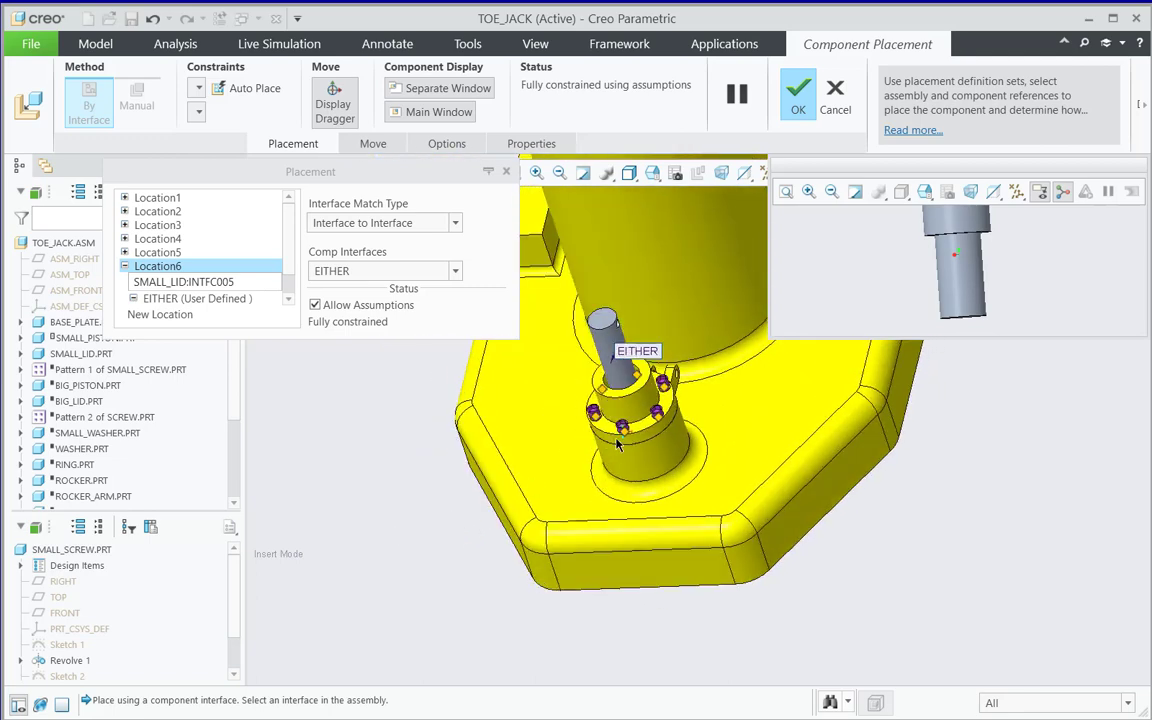
{"action": "scroll", "coordinate": [617, 447], "scroll_direction": "up", "scroll_amount": 5}
{"action": "scroll", "coordinate": [726, 412], "scroll_direction": "down", "scroll_amount": 5}
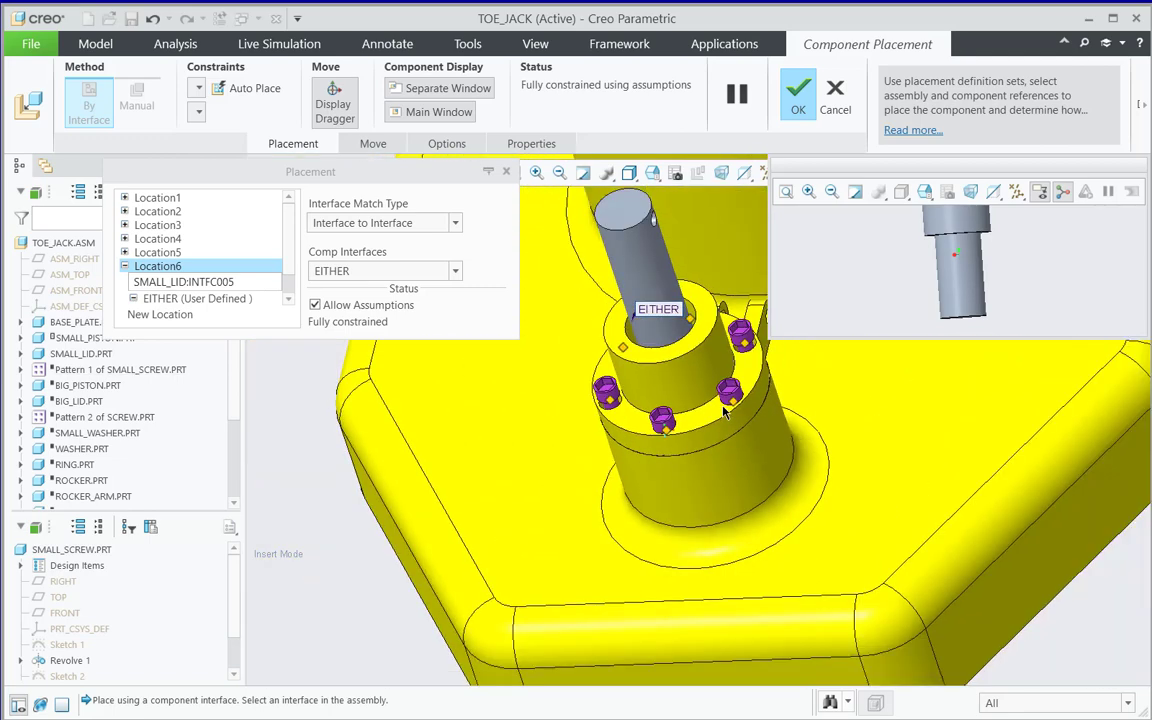
{"action": "scroll", "coordinate": [730, 352], "scroll_direction": "up", "scroll_amount": 5}
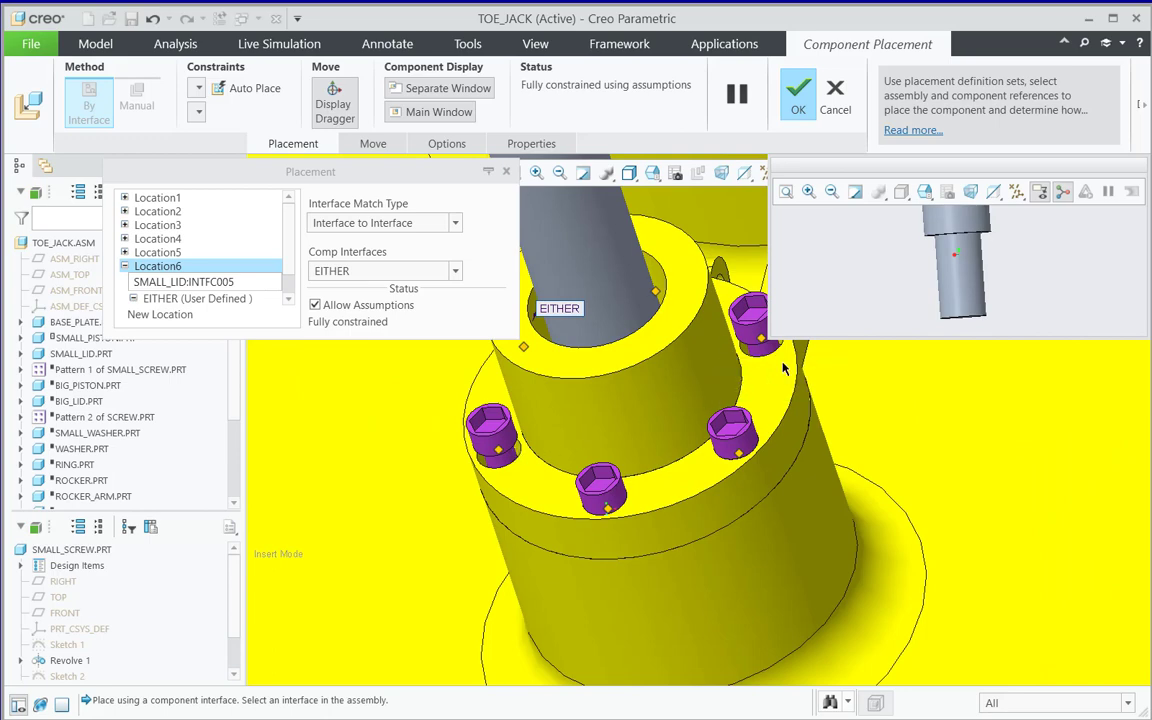
{"action": "scroll", "coordinate": [783, 370], "scroll_direction": "down", "scroll_amount": 3}
{"action": "scroll", "coordinate": [773, 362], "scroll_direction": "up", "scroll_amount": 3}
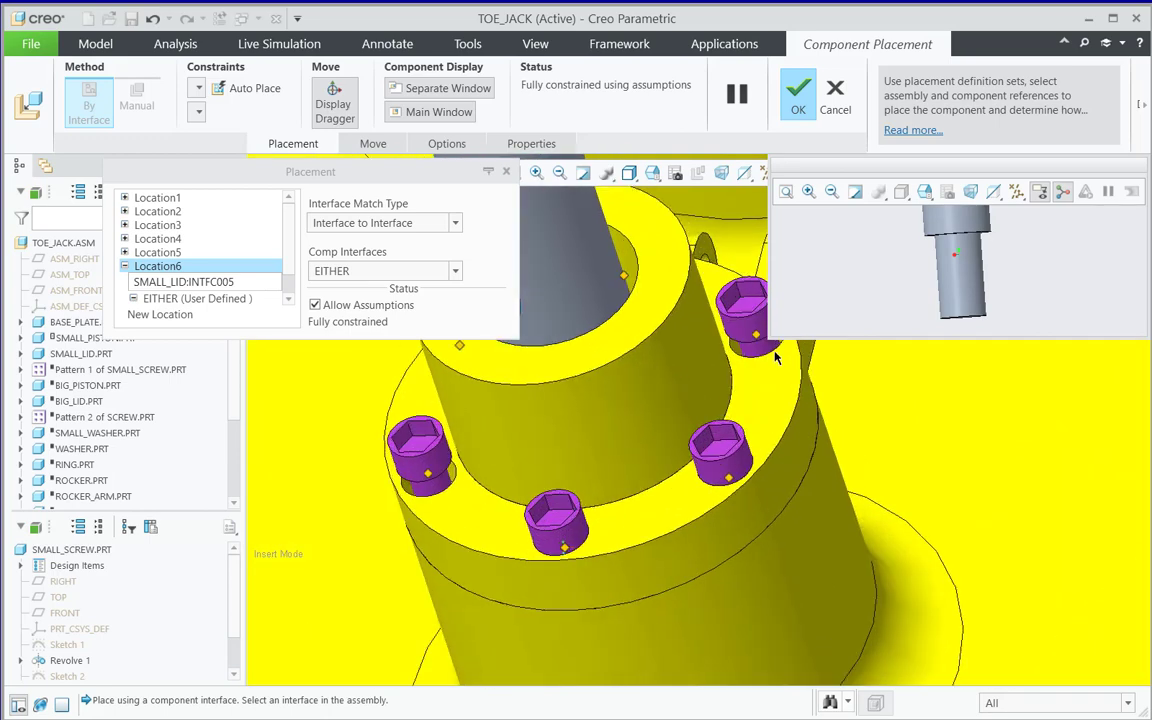
{"action": "left_click", "coordinate": [750, 335]}
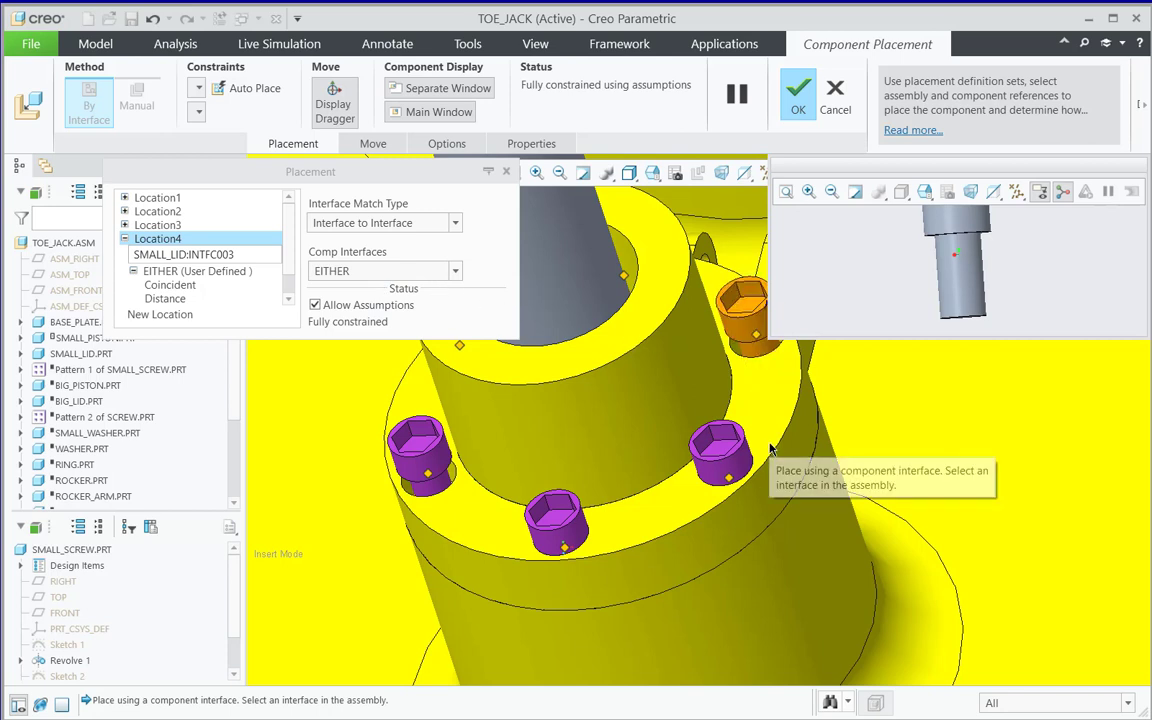
{"action": "left_click", "coordinate": [456, 272]}
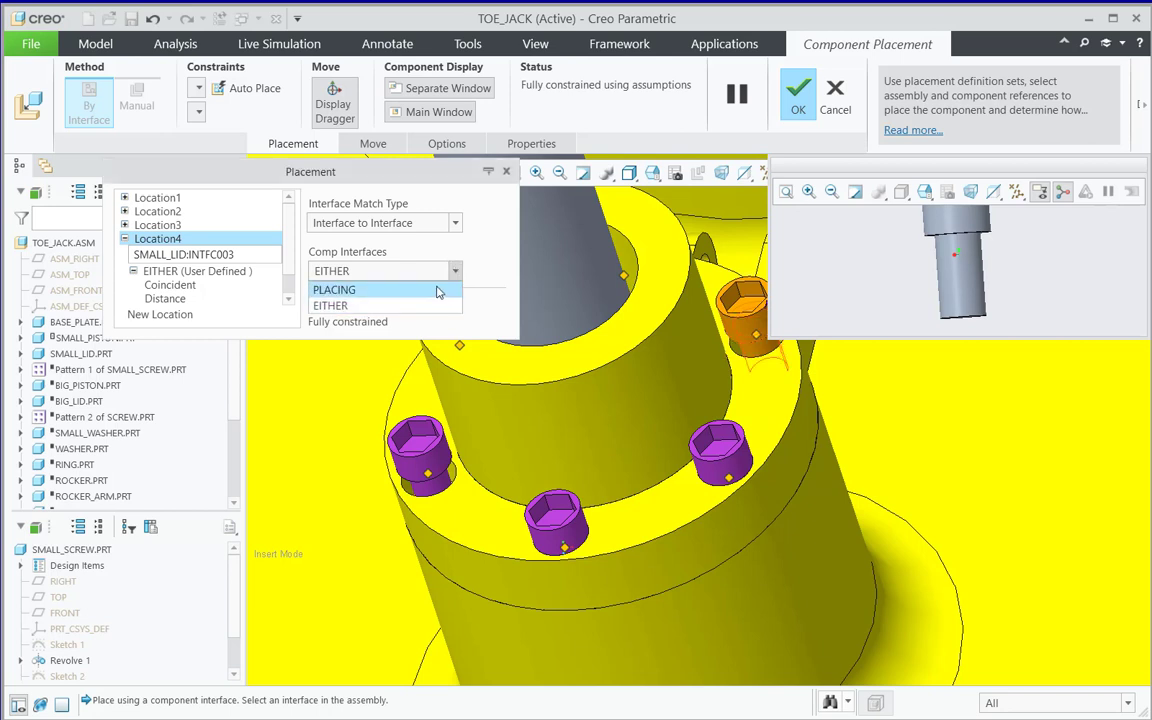
{"action": "left_click", "coordinate": [437, 290]}
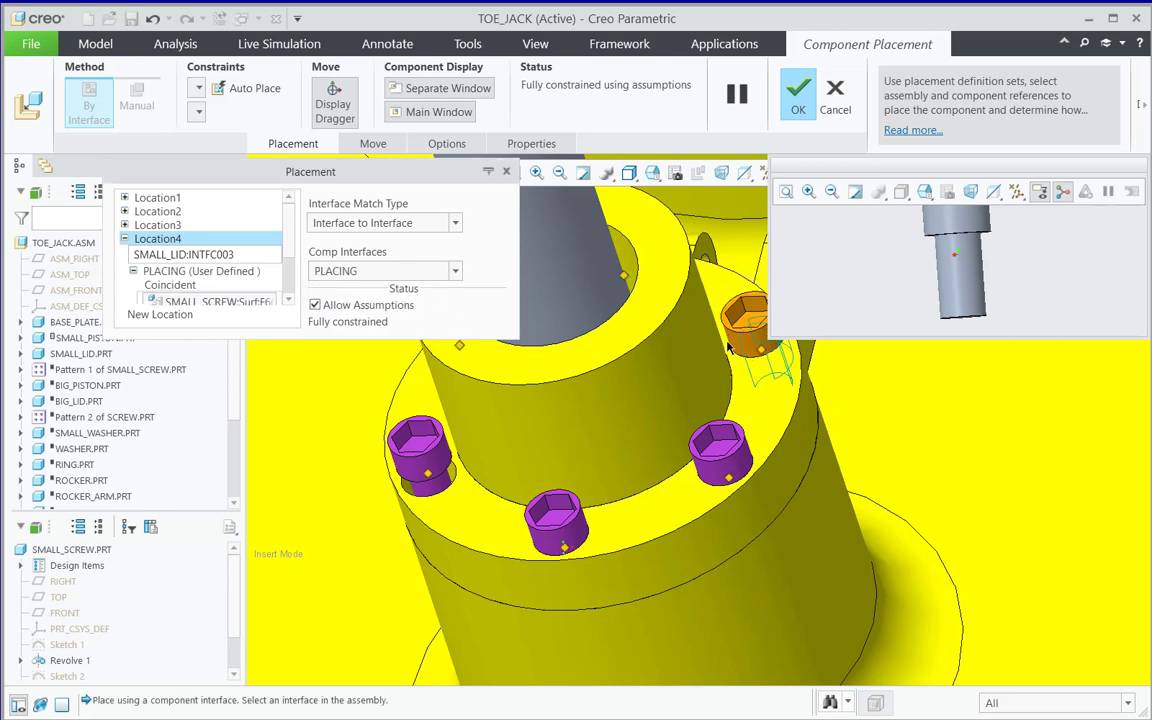
Look through Location4's constraint references and accept the placement of all the small screws
{"action": "scroll", "coordinate": [763, 368], "scroll_direction": "down", "scroll_amount": 2}
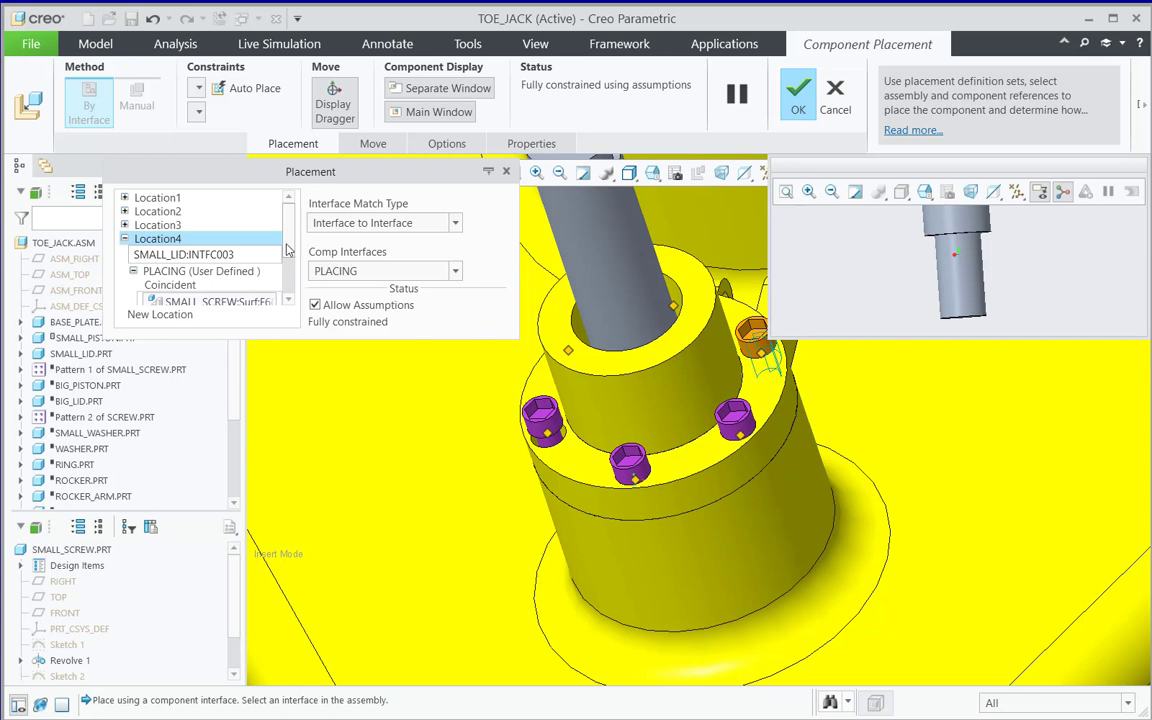
{"action": "left_click_drag", "start_coordinate": [286, 249], "coordinate": [289, 287]}
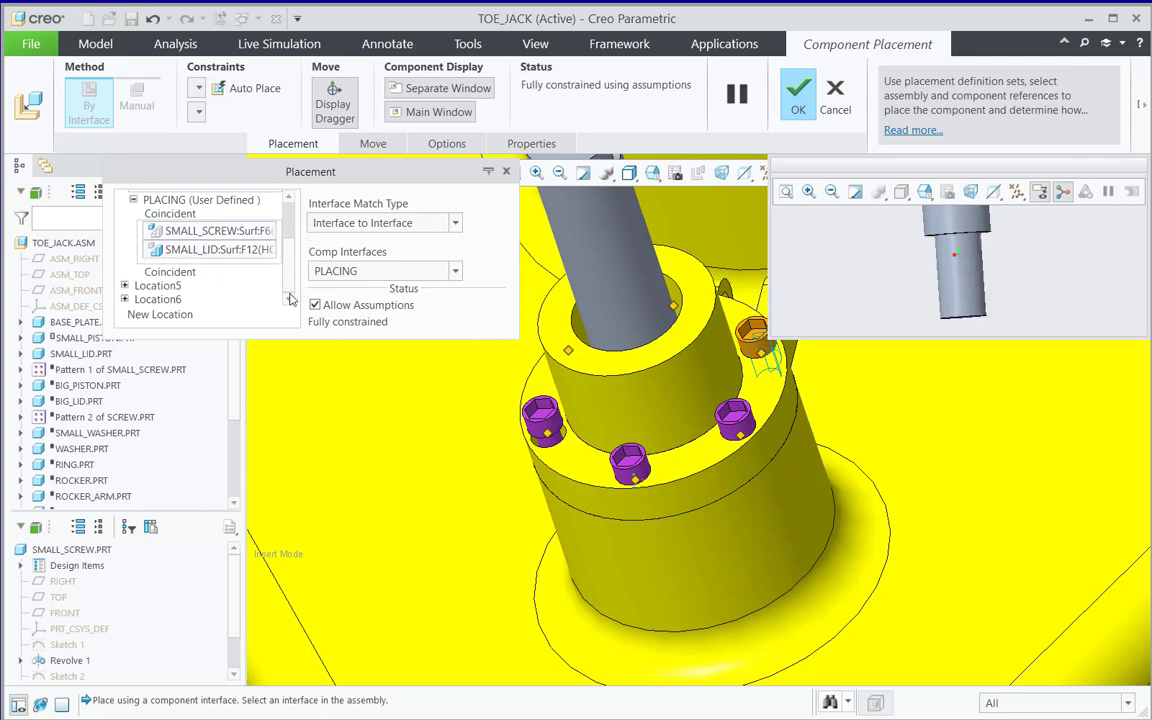
{"action": "scroll", "coordinate": [733, 390], "scroll_direction": "down", "scroll_amount": 5}
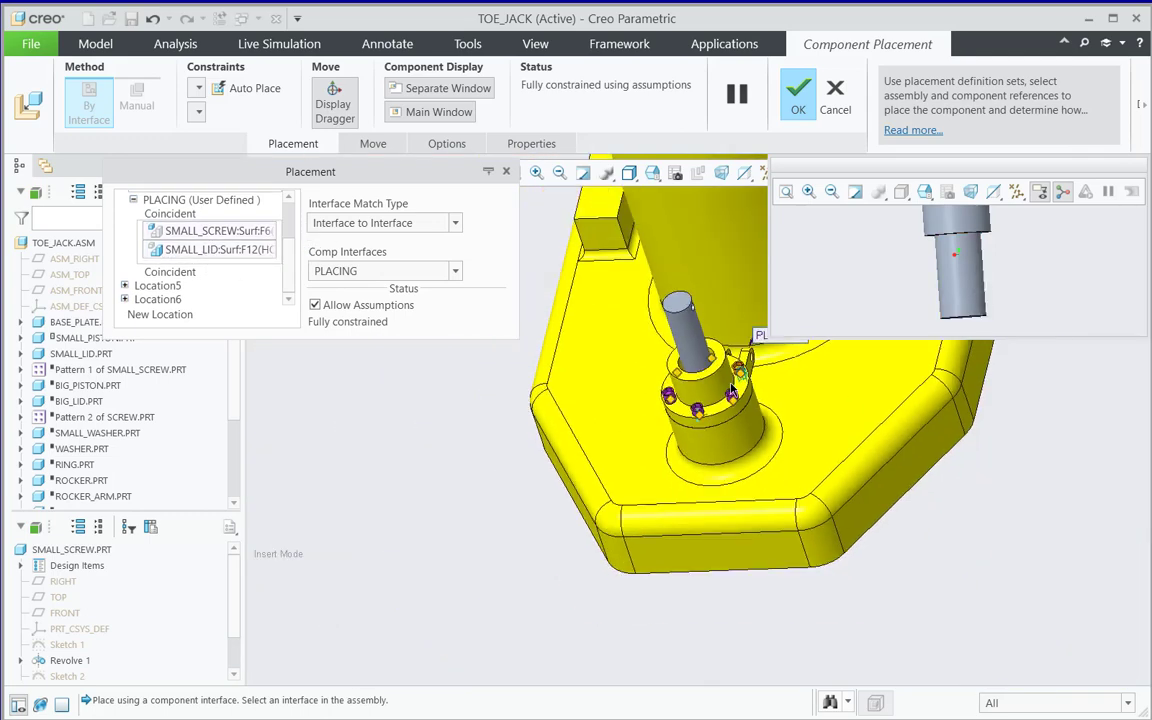
{"action": "left_click", "coordinate": [800, 97]}
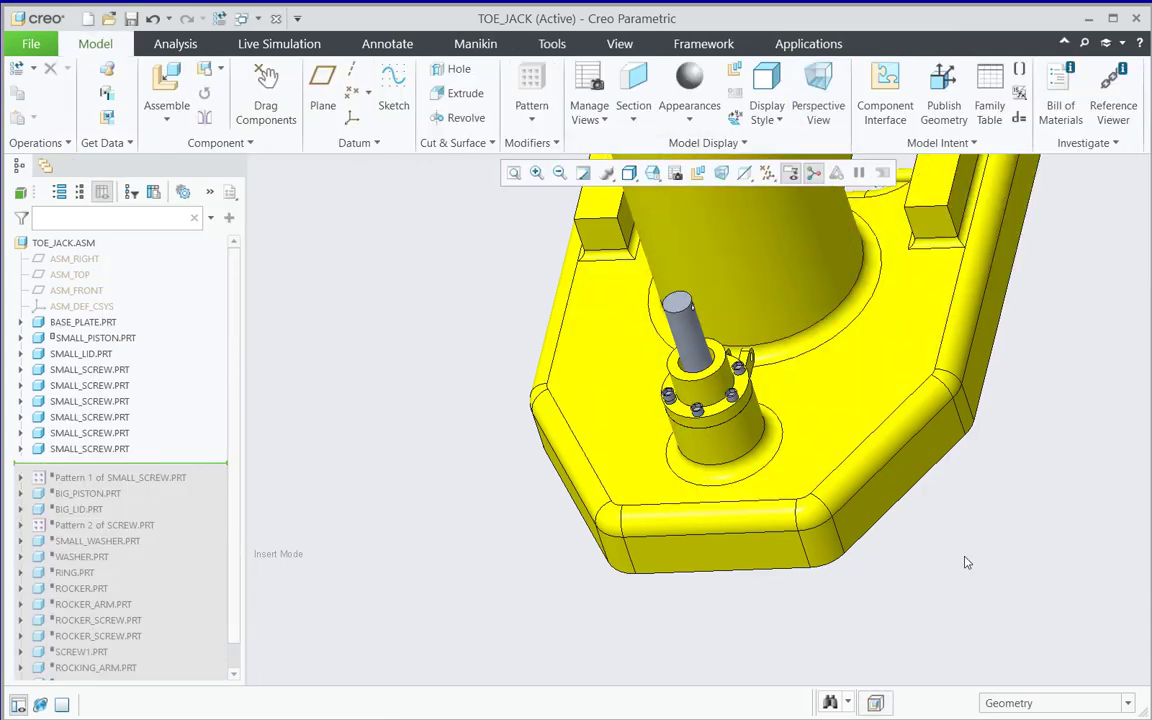
Inspect how the small screws sit on the small lid, up close and from the FRONT view
{"action": "scroll", "coordinate": [755, 387], "scroll_direction": "up", "scroll_amount": 5}
{"action": "scroll", "coordinate": [720, 514], "scroll_direction": "down", "scroll_amount": 5}
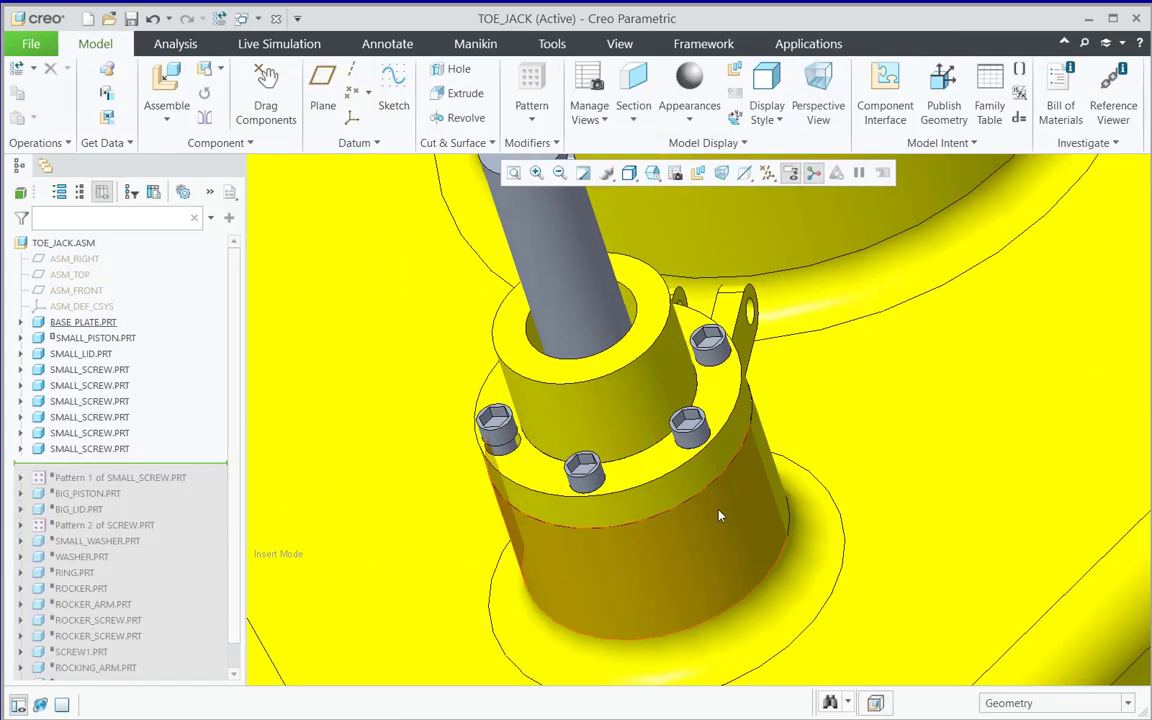
{"action": "left_click", "coordinate": [652, 172]}
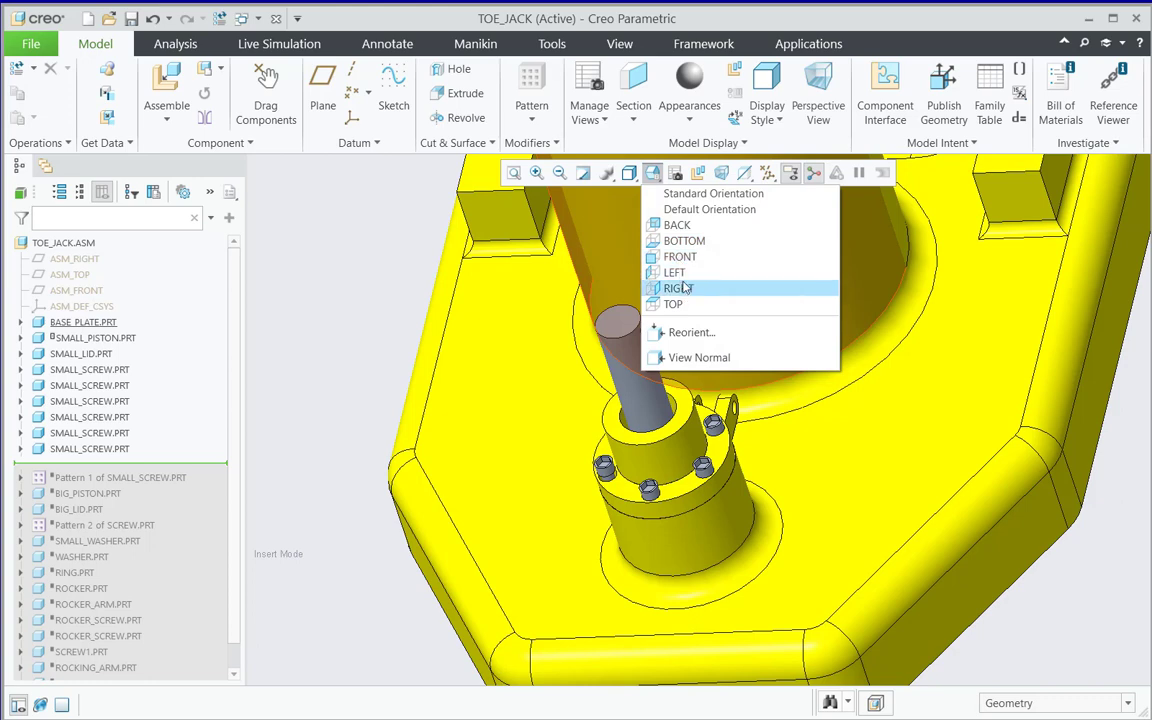
{"action": "left_click", "coordinate": [682, 256]}
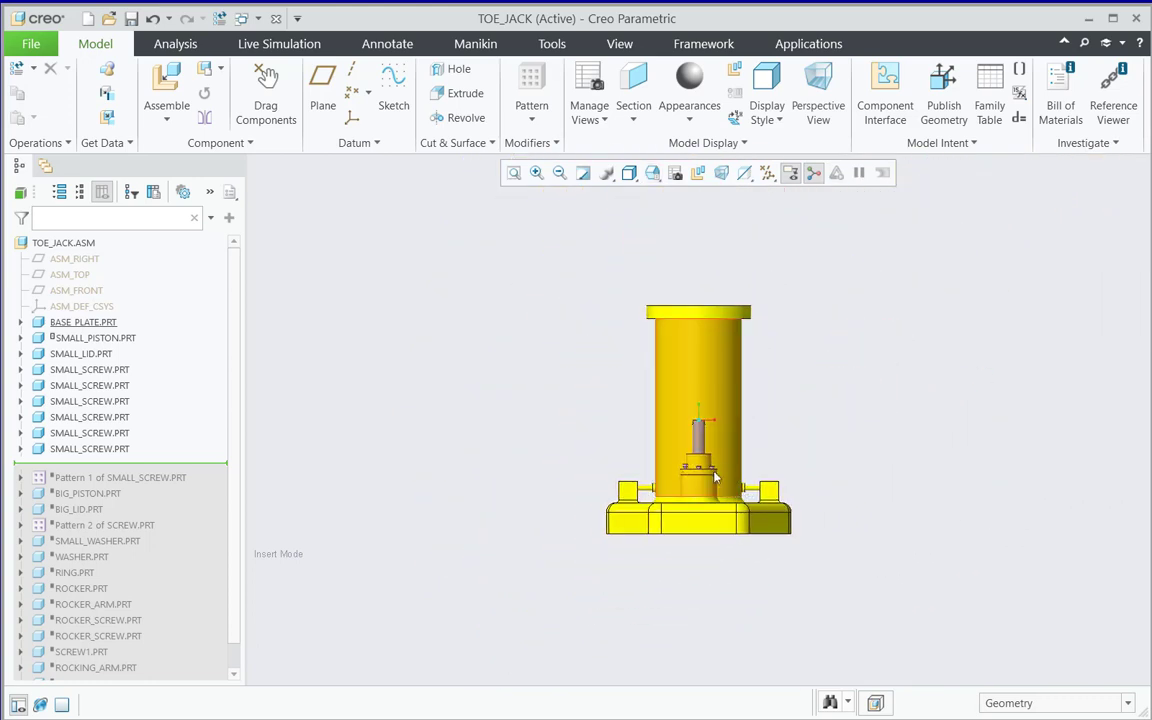
{"action": "scroll", "coordinate": [640, 470], "scroll_direction": "up", "scroll_amount": 6}
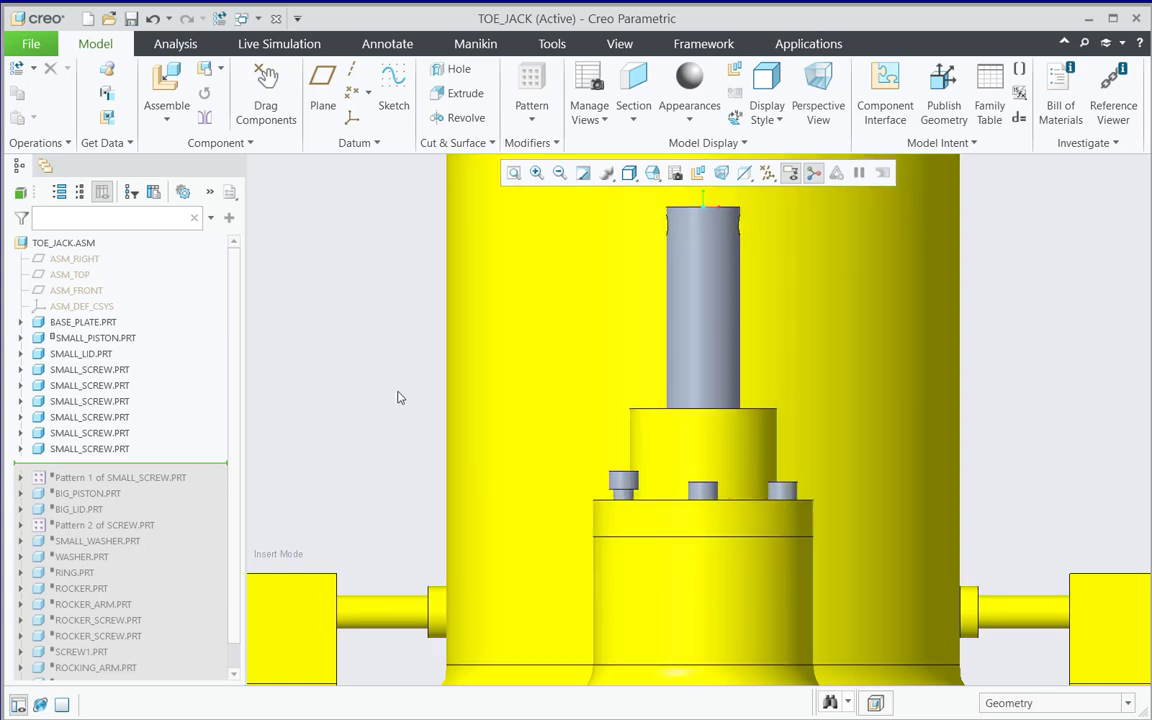
{"action": "scroll", "coordinate": [398, 399], "scroll_direction": "down", "scroll_amount": 2}
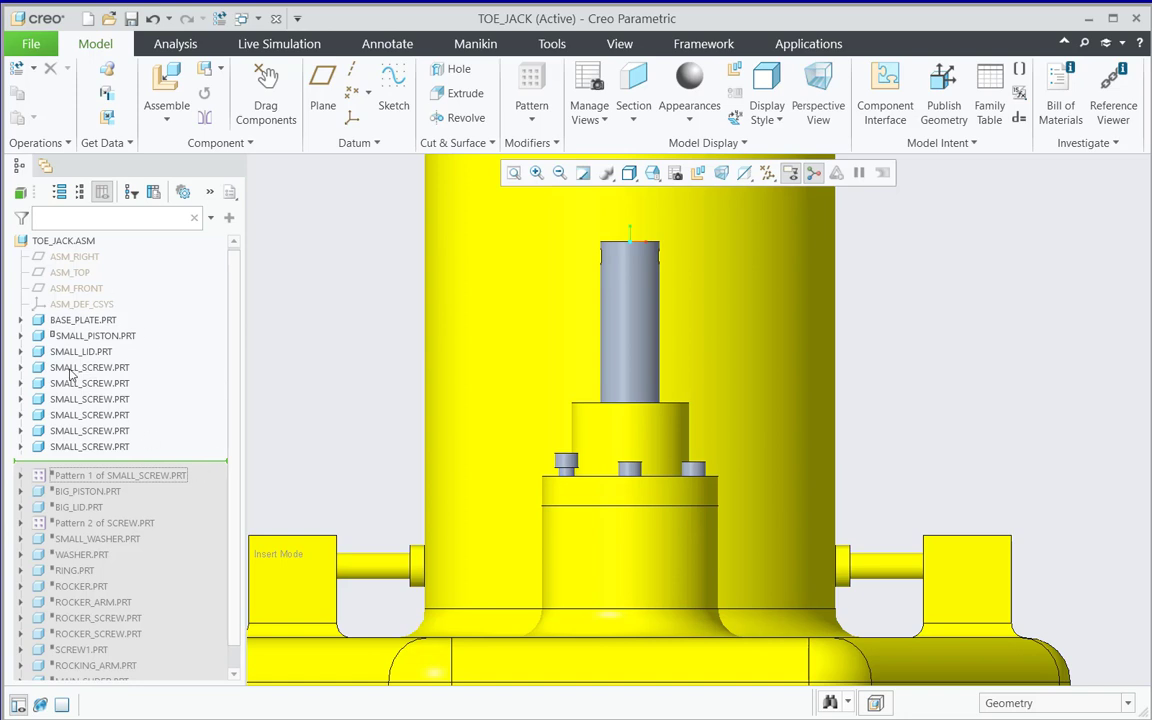
Review the patterned component interfaces of the small lid in the assembly structure
{"action": "left_click", "coordinate": [22, 352]}
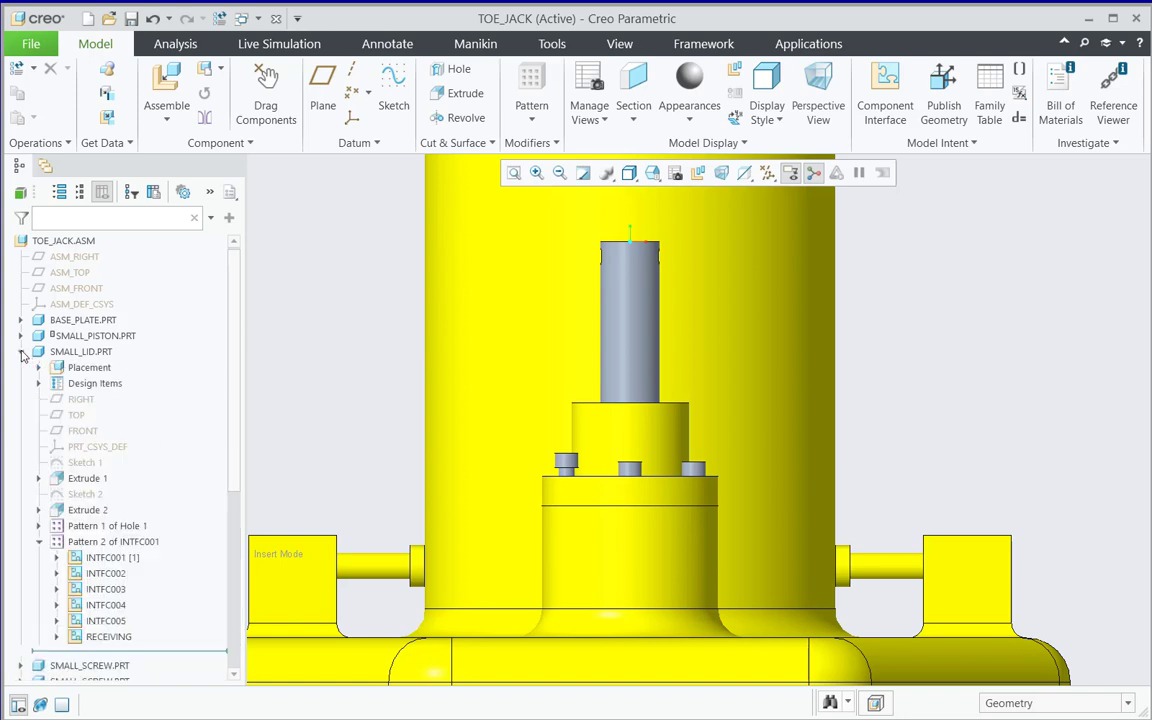
{"action": "scroll", "coordinate": [132, 470], "scroll_direction": "down", "scroll_amount": 2}
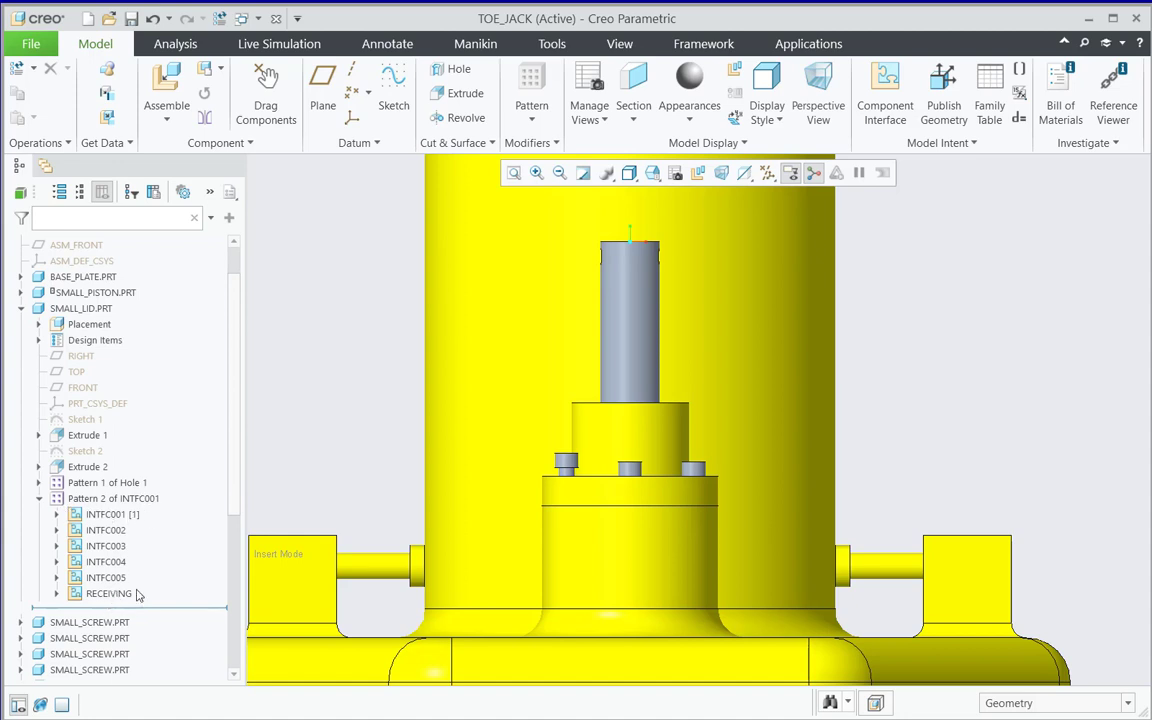
{"action": "left_click", "coordinate": [22, 309]}
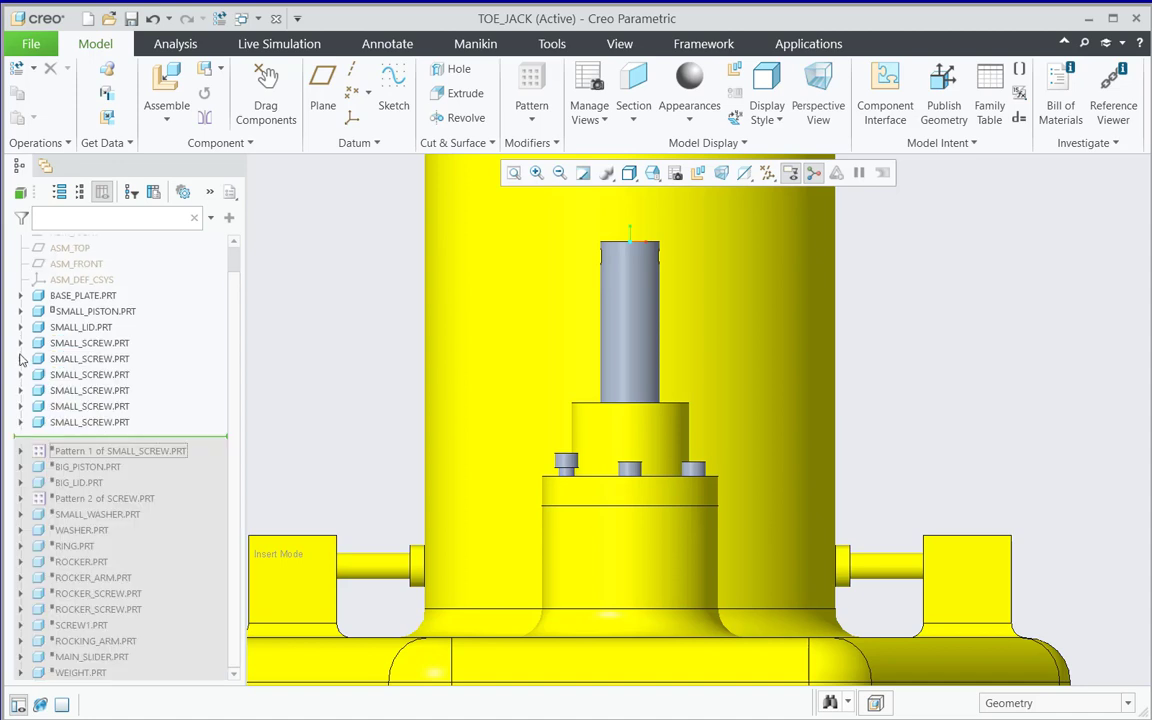
Compare the component interfaces stored in the footers of the placed small screws, and collapse their structures again
{"action": "left_click", "coordinate": [21, 359]}
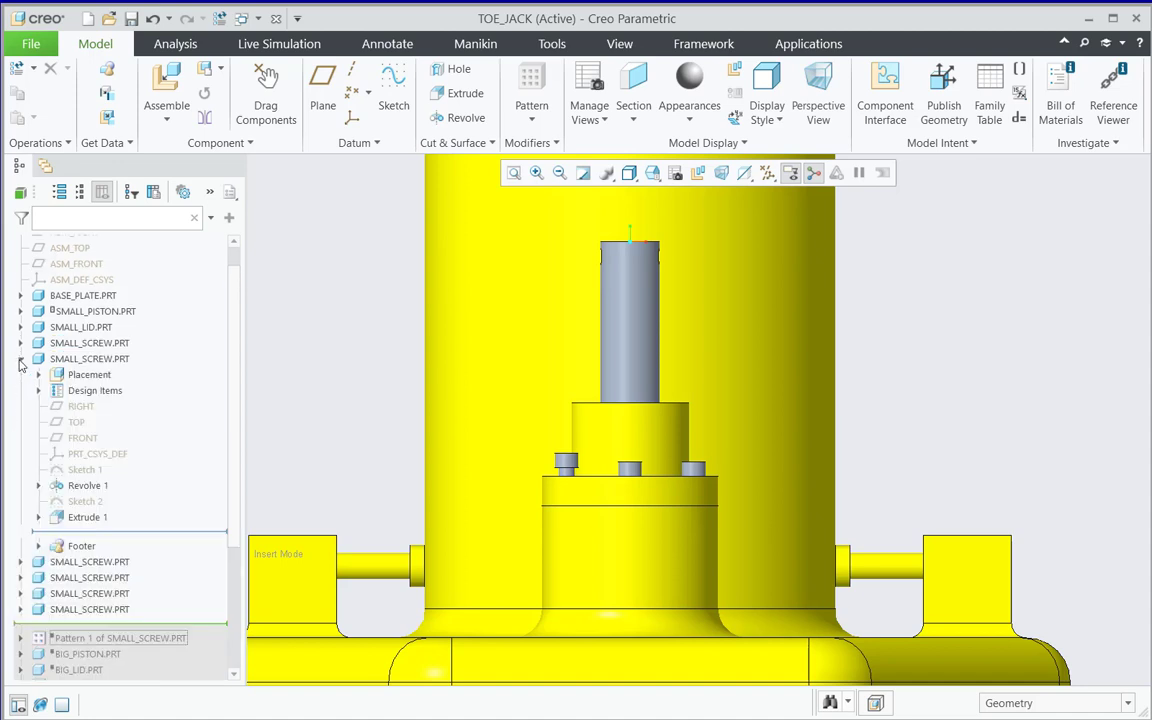
{"action": "left_click", "coordinate": [40, 546]}
{"action": "left_click", "coordinate": [57, 562]}
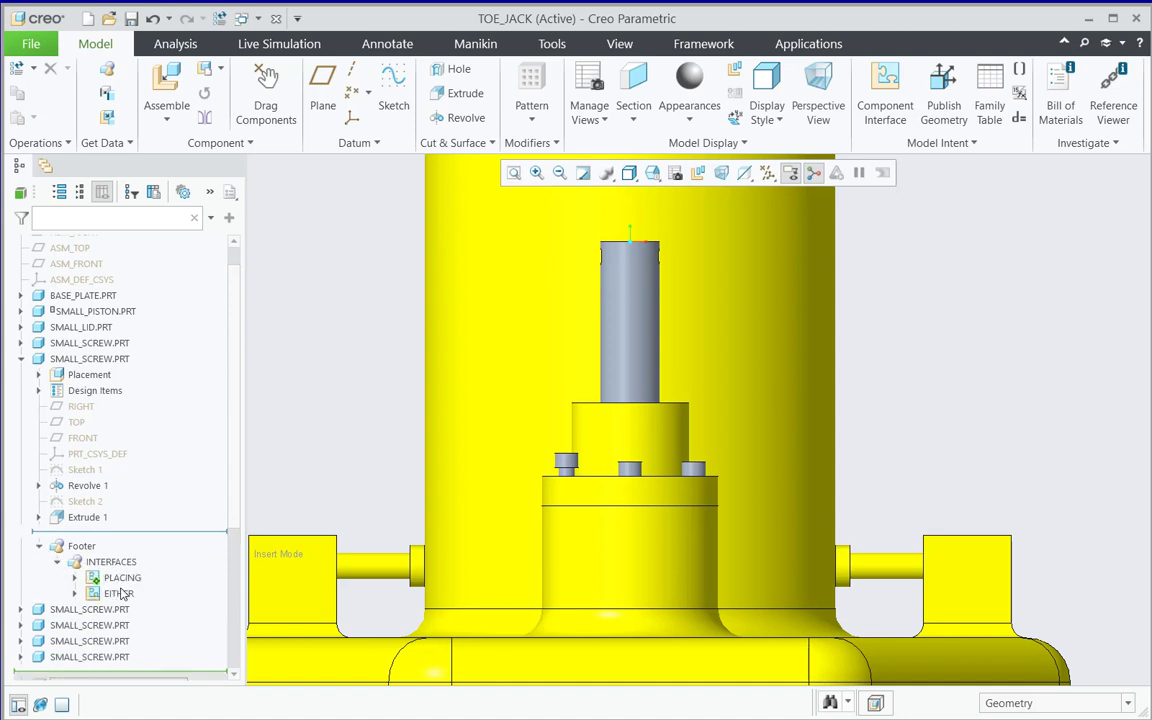
{"action": "left_click", "coordinate": [20, 625]}
{"action": "scroll", "coordinate": [72, 627], "scroll_direction": "down", "scroll_amount": 3}
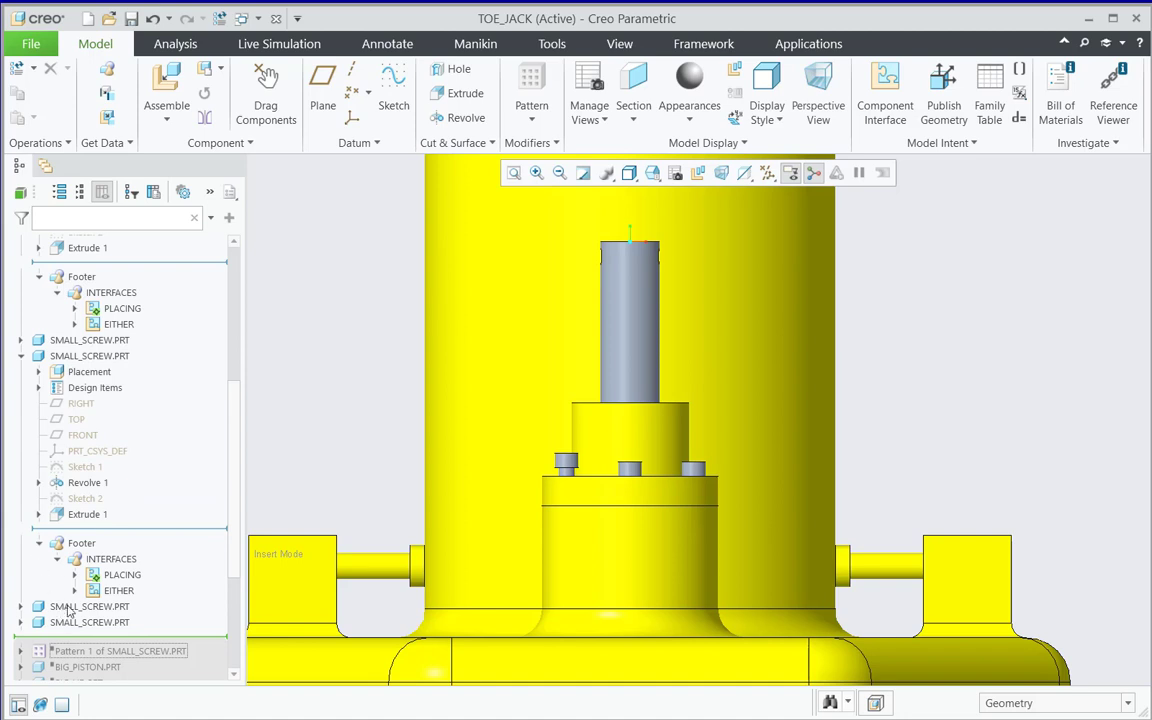
{"action": "scroll", "coordinate": [103, 588], "scroll_direction": "down", "scroll_amount": 1}
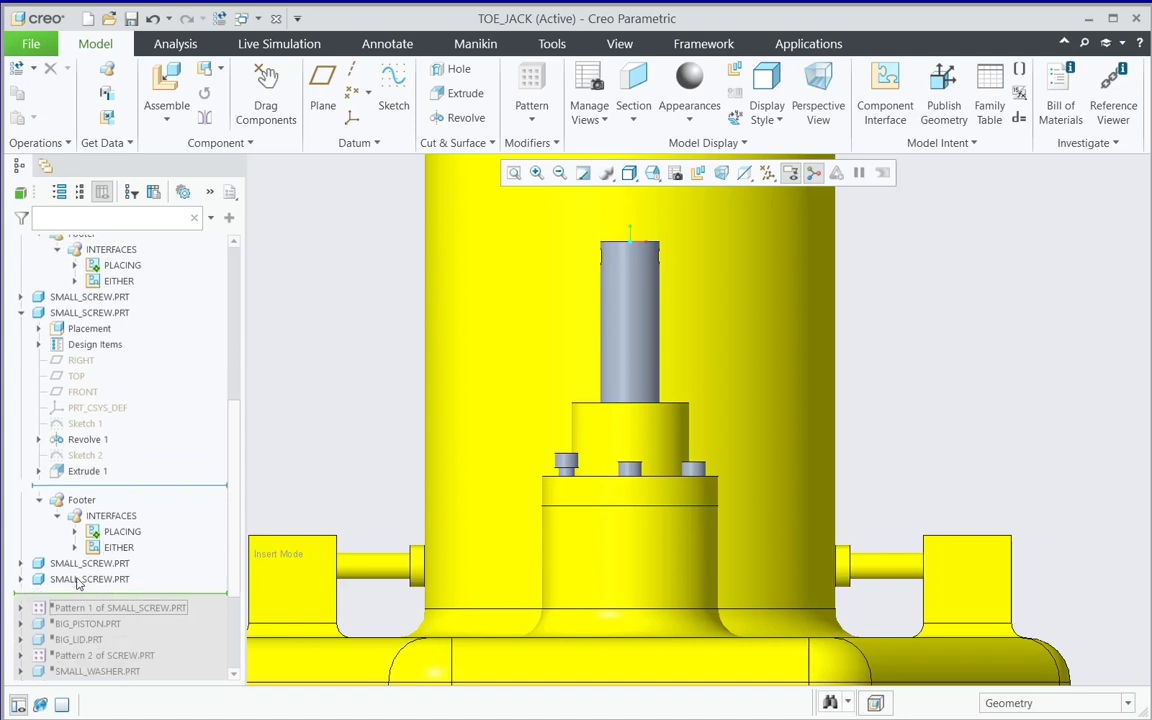
{"action": "left_click", "coordinate": [20, 580]}
{"action": "scroll", "coordinate": [60, 580], "scroll_direction": "down", "scroll_amount": 3}
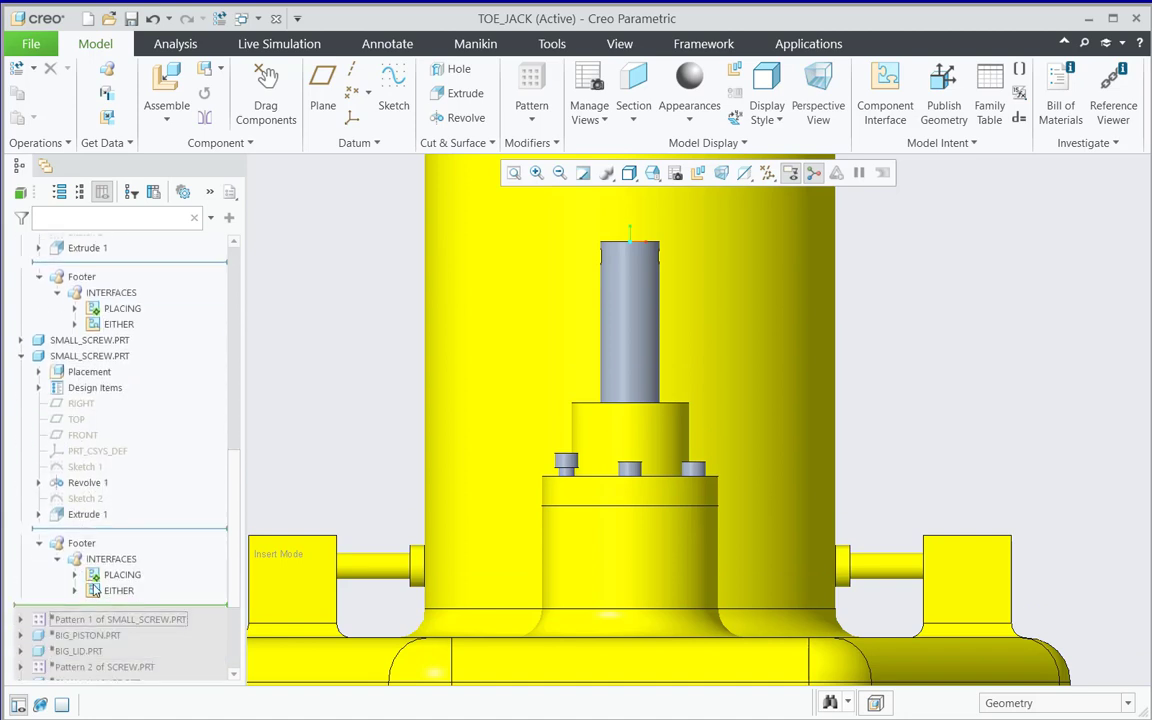
{"action": "scroll", "coordinate": [105, 527], "scroll_direction": "up", "scroll_amount": 6}
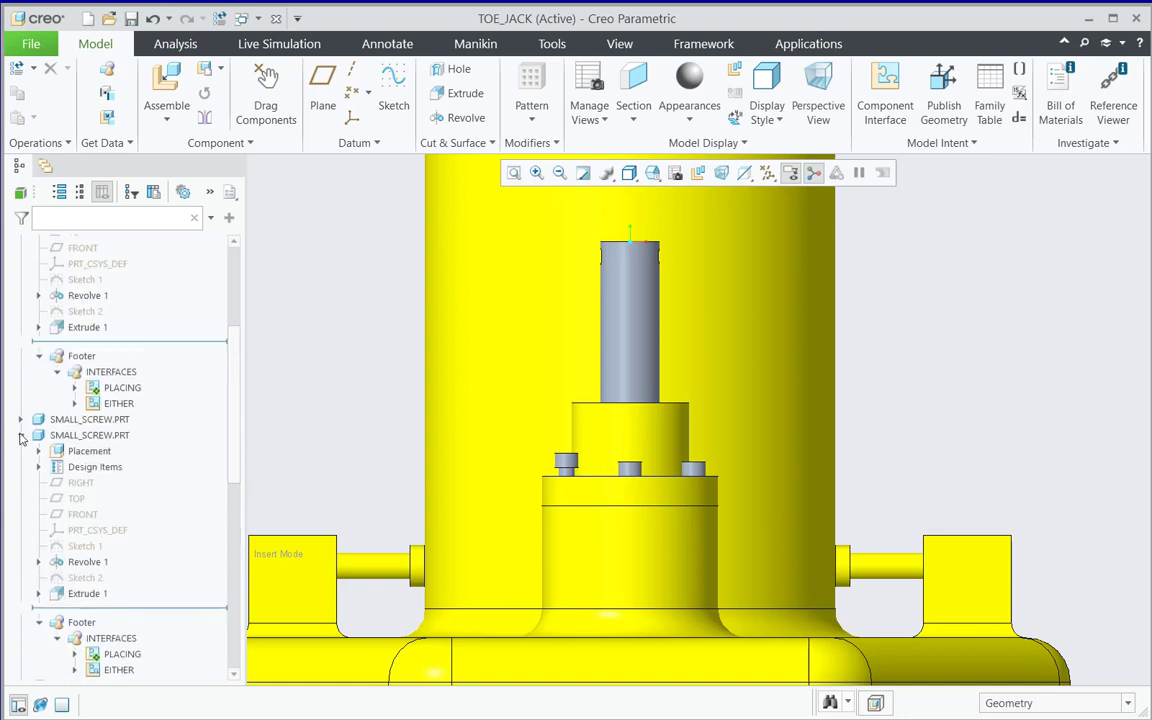
{"action": "left_click", "coordinate": [21, 436]}
{"action": "left_click", "coordinate": [22, 467]}
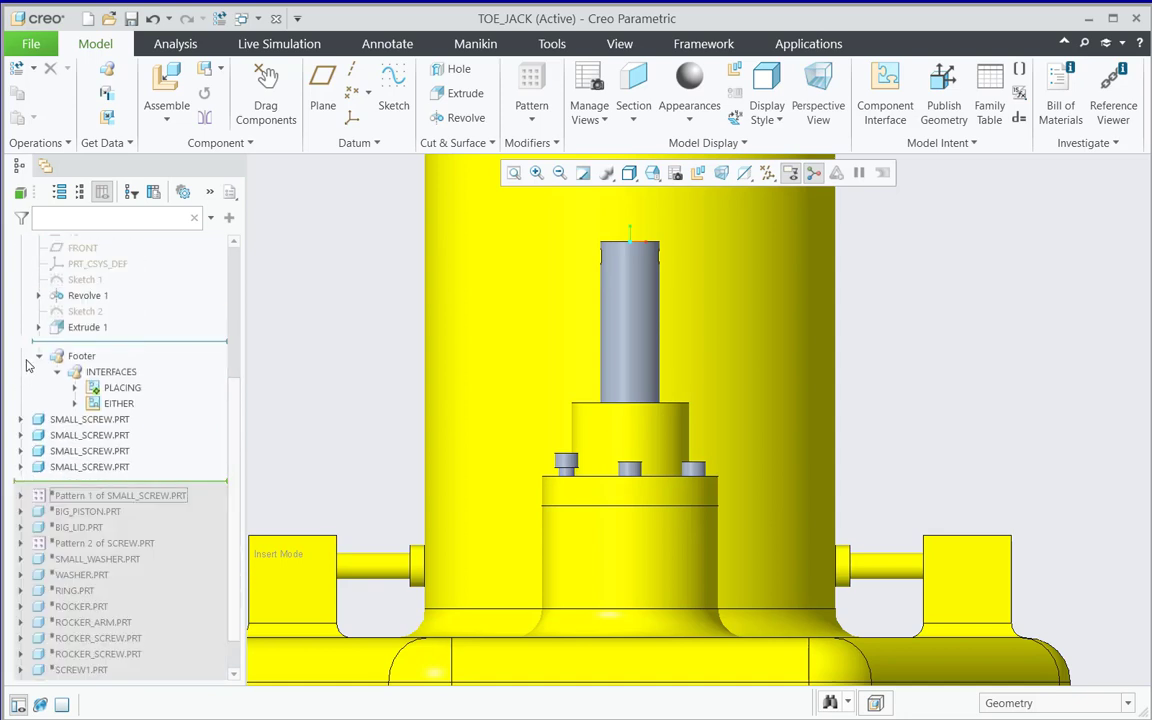
{"action": "scroll", "coordinate": [25, 325], "scroll_direction": "up", "scroll_amount": 2}
{"action": "left_click", "coordinate": [22, 298]}
{"action": "scroll", "coordinate": [309, 327], "scroll_direction": "up", "scroll_amount": 4}
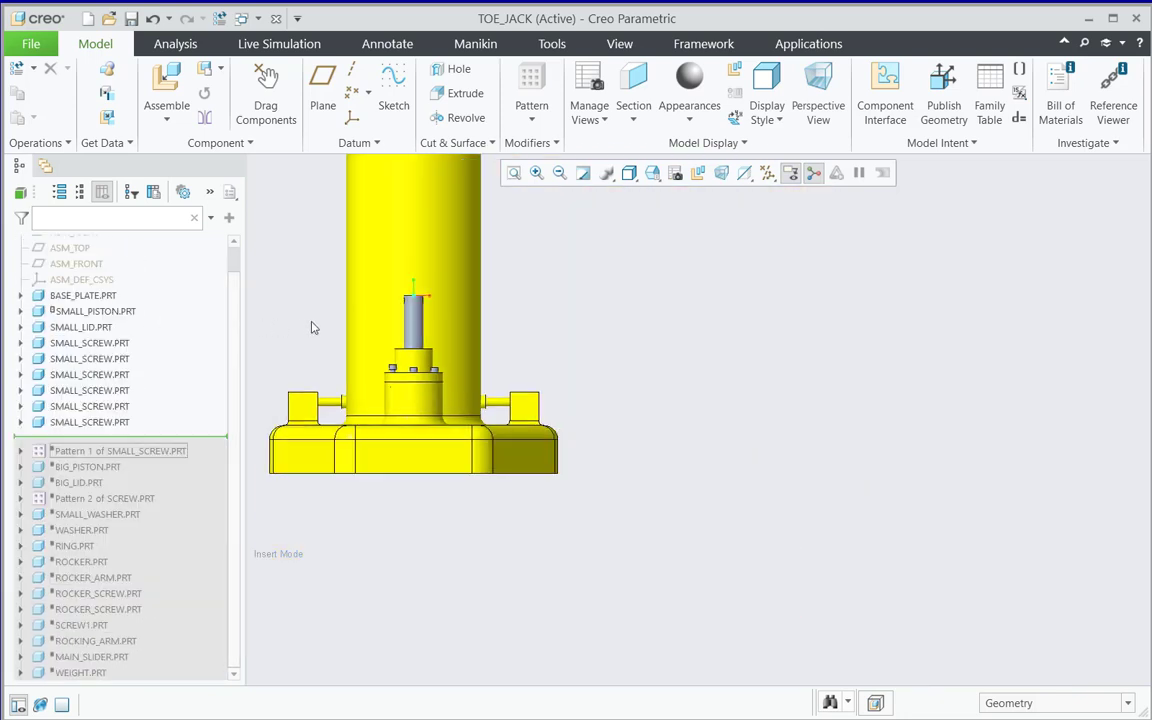
Restore the standard orientation and open the base plate part from its large cylinder
{"action": "scroll", "coordinate": [349, 271], "scroll_direction": "down", "scroll_amount": 3}
{"action": "left_click", "coordinate": [513, 172]}
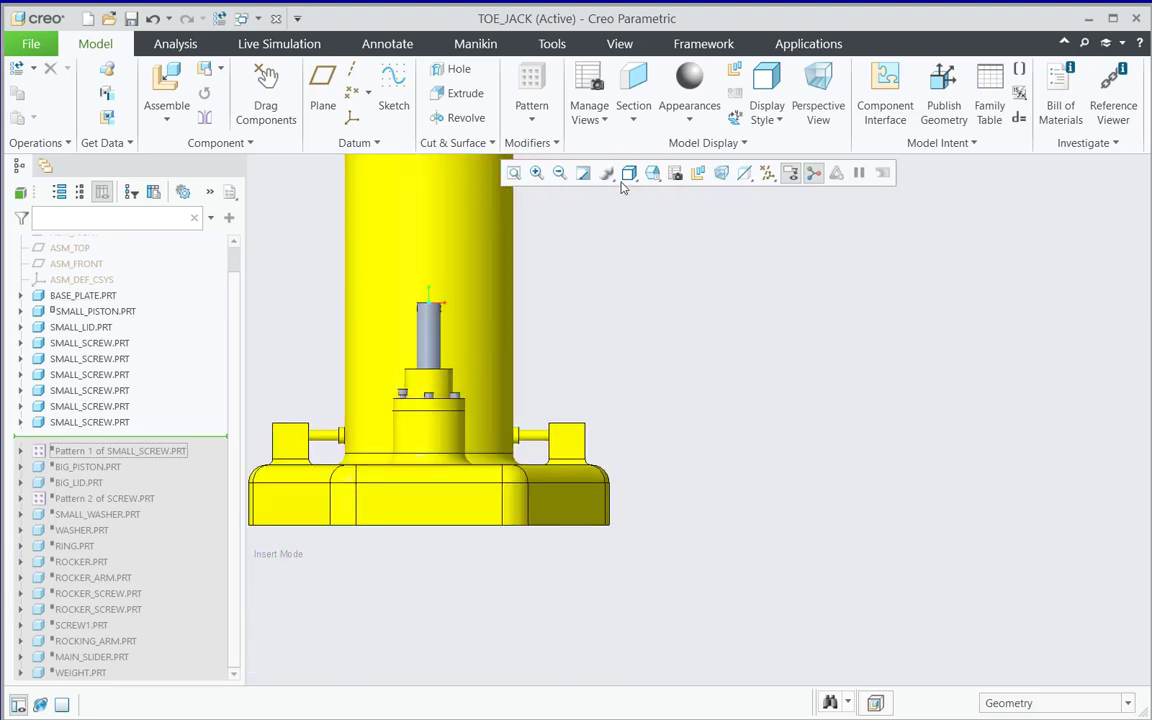
{"action": "left_click", "coordinate": [652, 173]}
{"action": "left_click", "coordinate": [668, 194]}
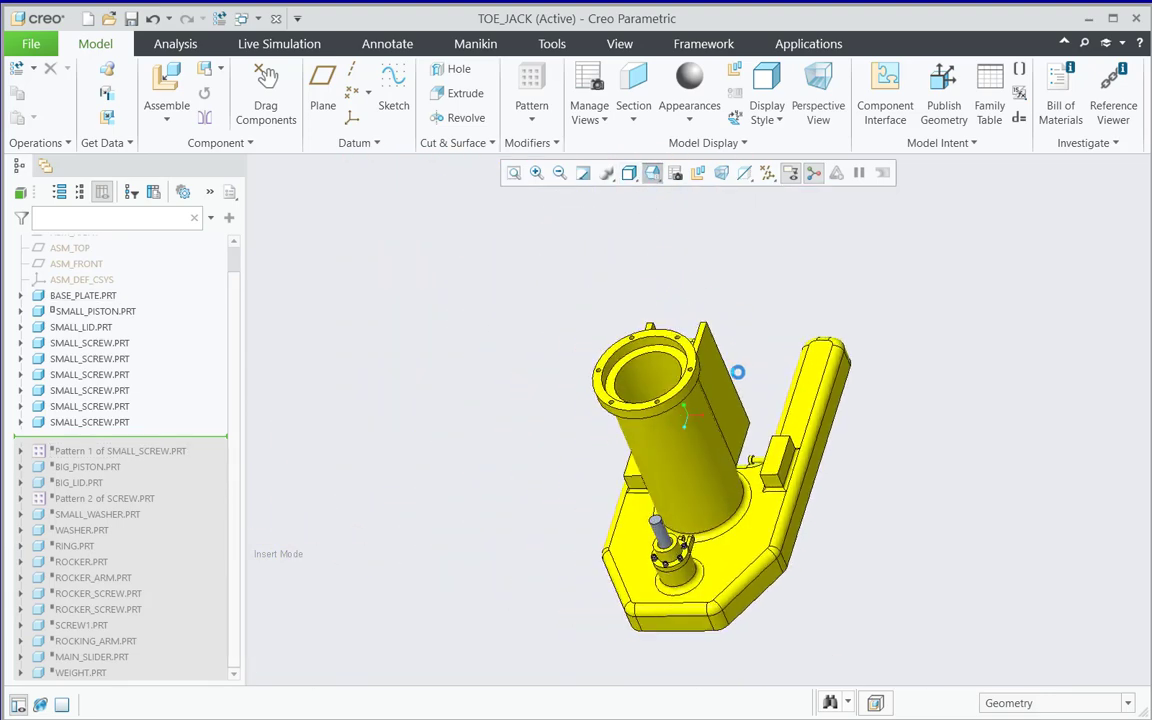
{"action": "scroll", "coordinate": [616, 435], "scroll_direction": "down", "scroll_amount": 6}
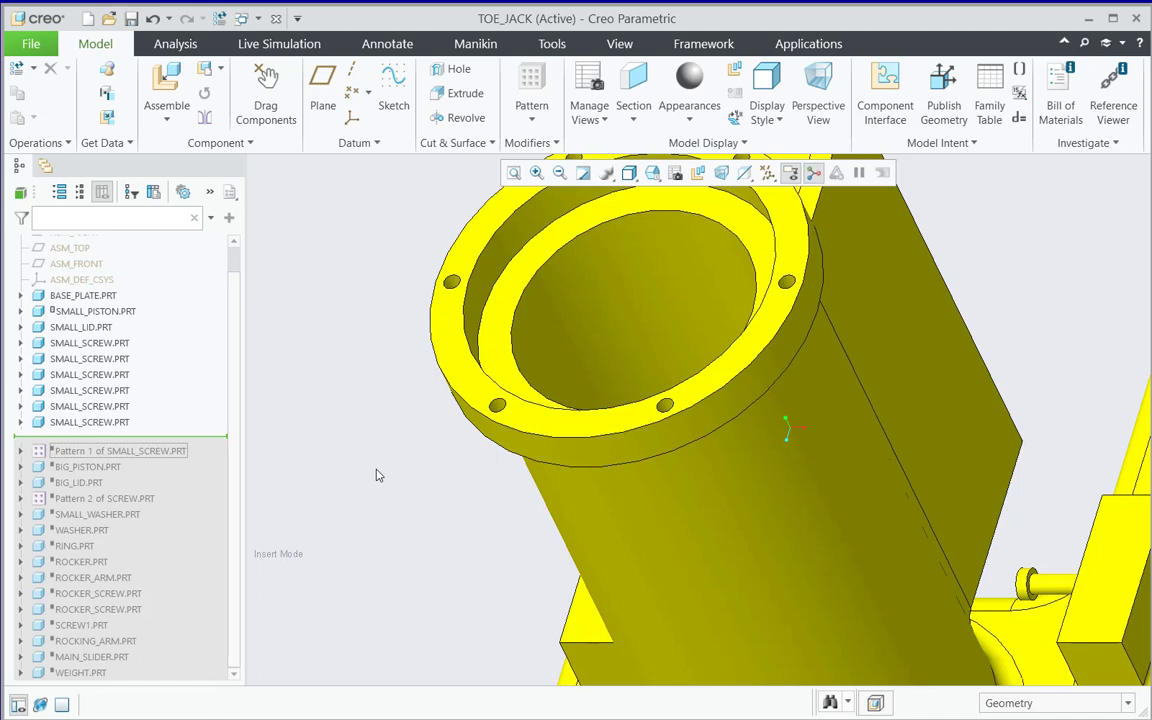
{"action": "left_click", "coordinate": [461, 345]}
{"action": "left_click", "coordinate": [488, 241]}
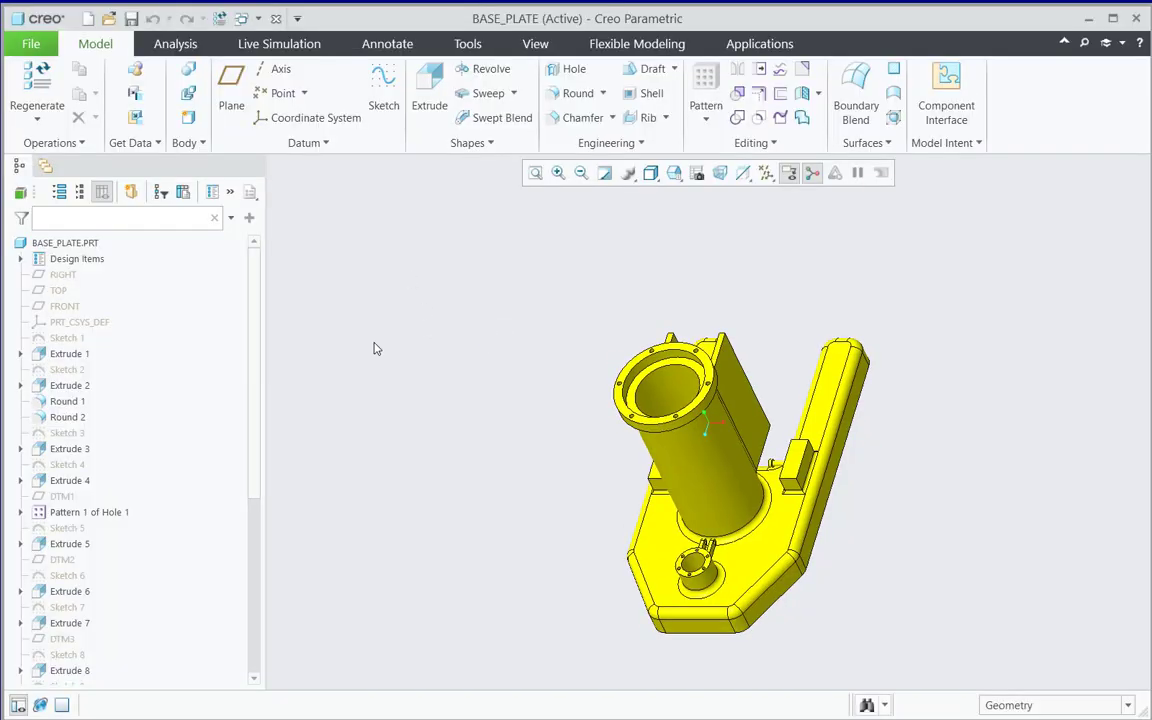
Start a new component interface on the base plate and name it RECEIVING1
{"action": "scroll", "coordinate": [145, 350], "scroll_direction": "down", "scroll_amount": 7}
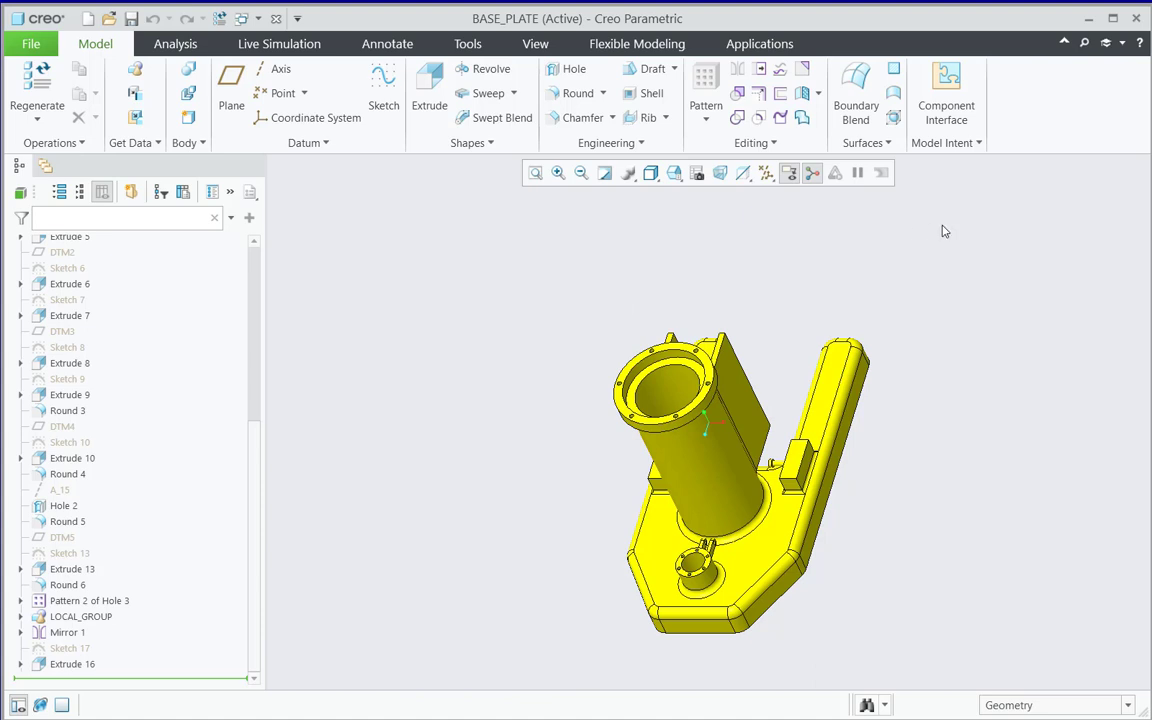
{"action": "left_click", "coordinate": [958, 121]}
{"action": "left_click_drag", "start_coordinate": [916, 210], "coordinate": [232, 210]}
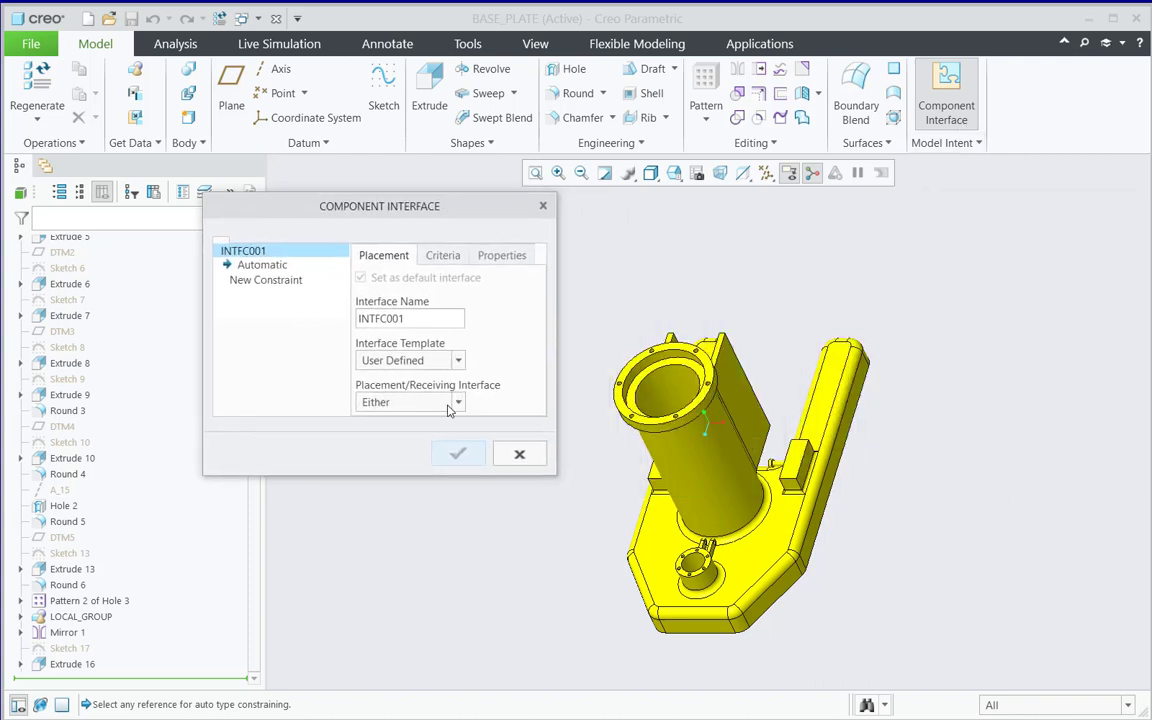
{"action": "left_click_drag", "start_coordinate": [417, 318], "coordinate": [358, 318]}
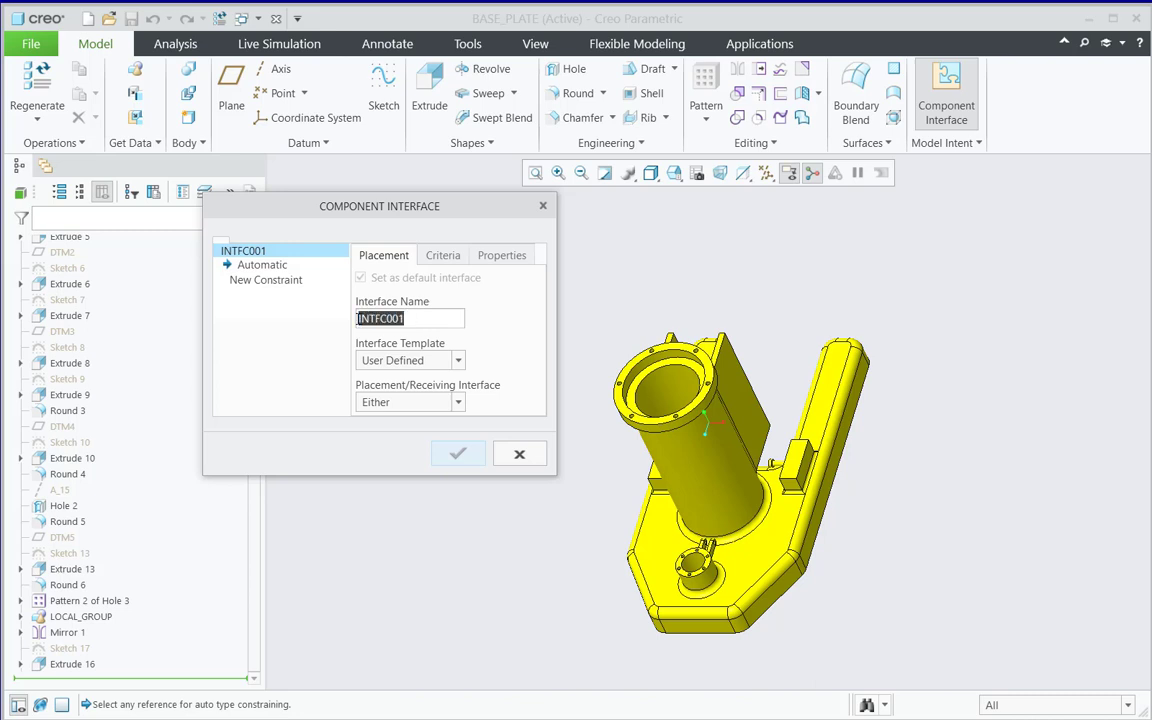
{"action": "type", "text": "Te"}
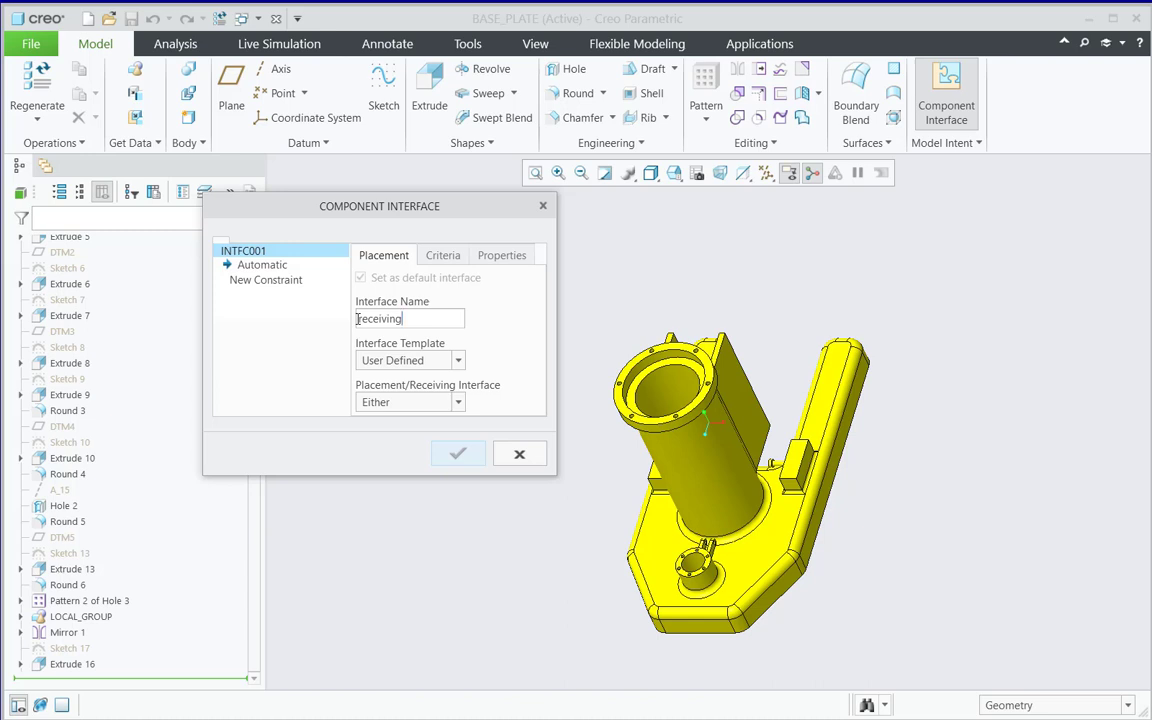
Define coincident constraints on one screw hole's surface and the large cylinder's top flange face, and accept the interface
{"action": "left_click", "coordinate": [256, 266]}
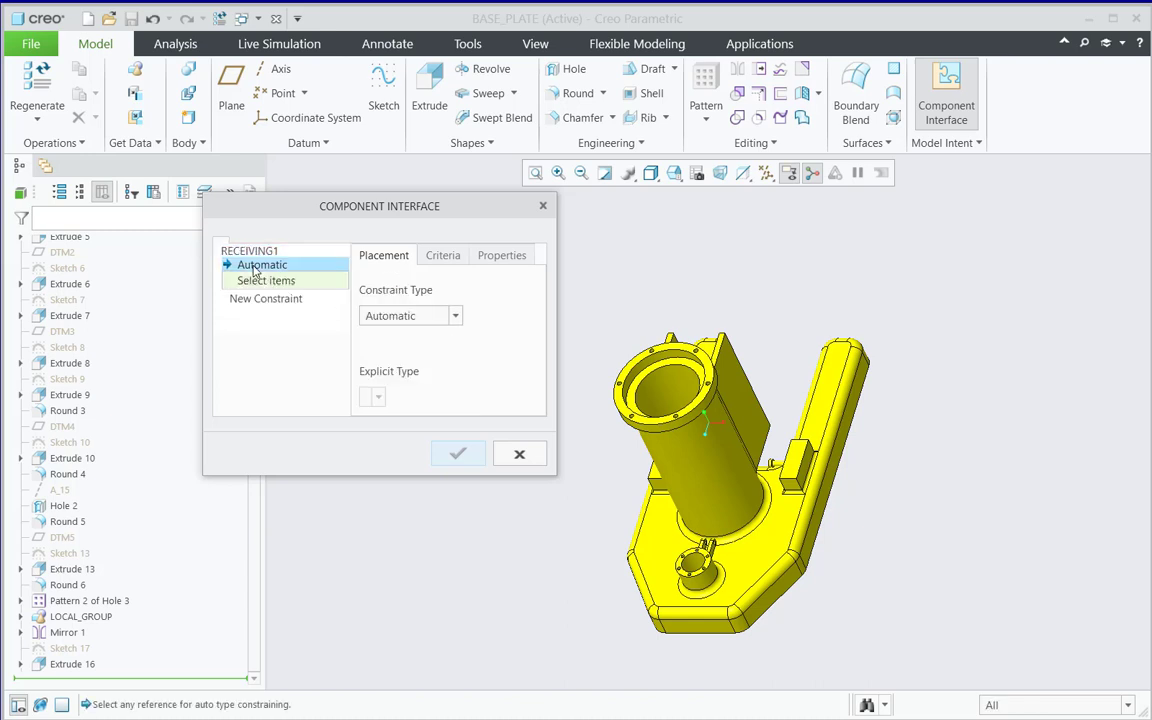
{"action": "scroll", "coordinate": [636, 351], "scroll_direction": "up", "scroll_amount": 3}
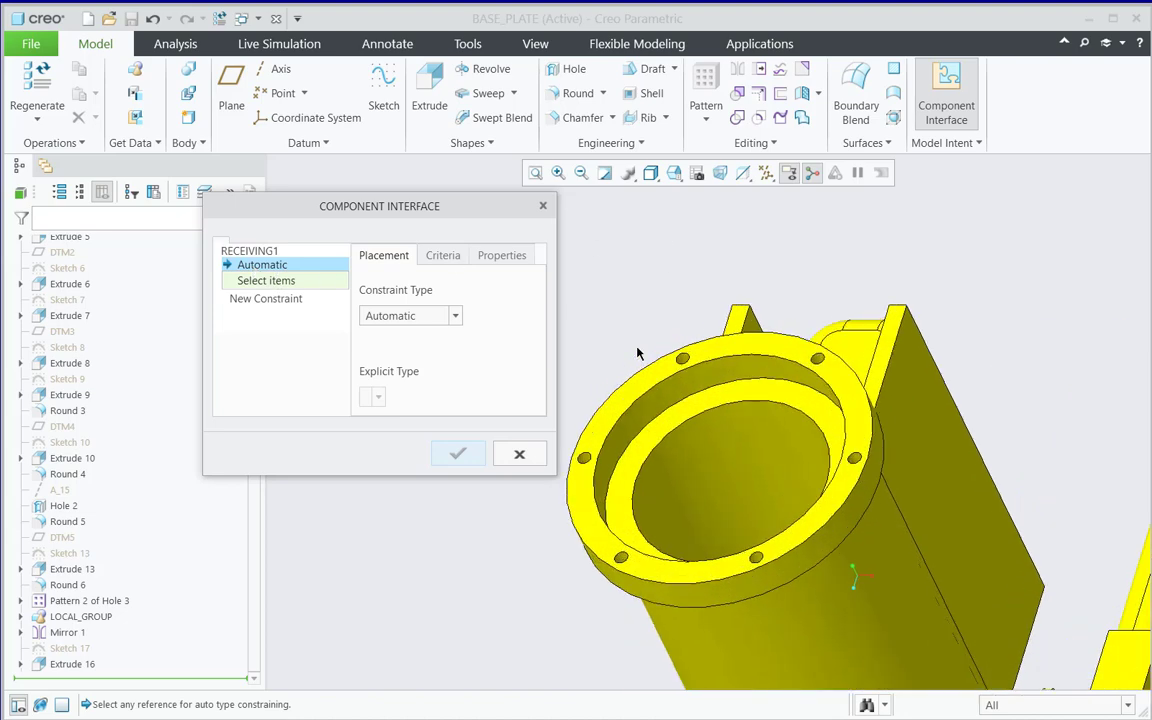
{"action": "scroll", "coordinate": [630, 580], "scroll_direction": "up", "scroll_amount": 3}
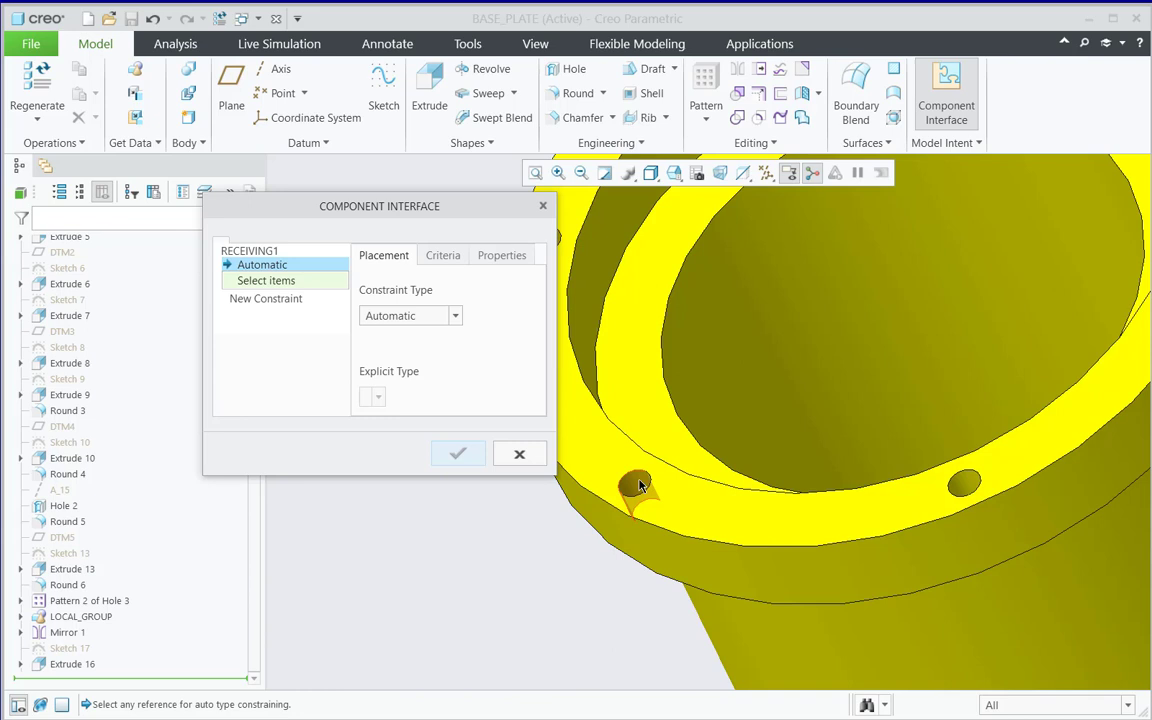
{"action": "left_click", "coordinate": [636, 484]}
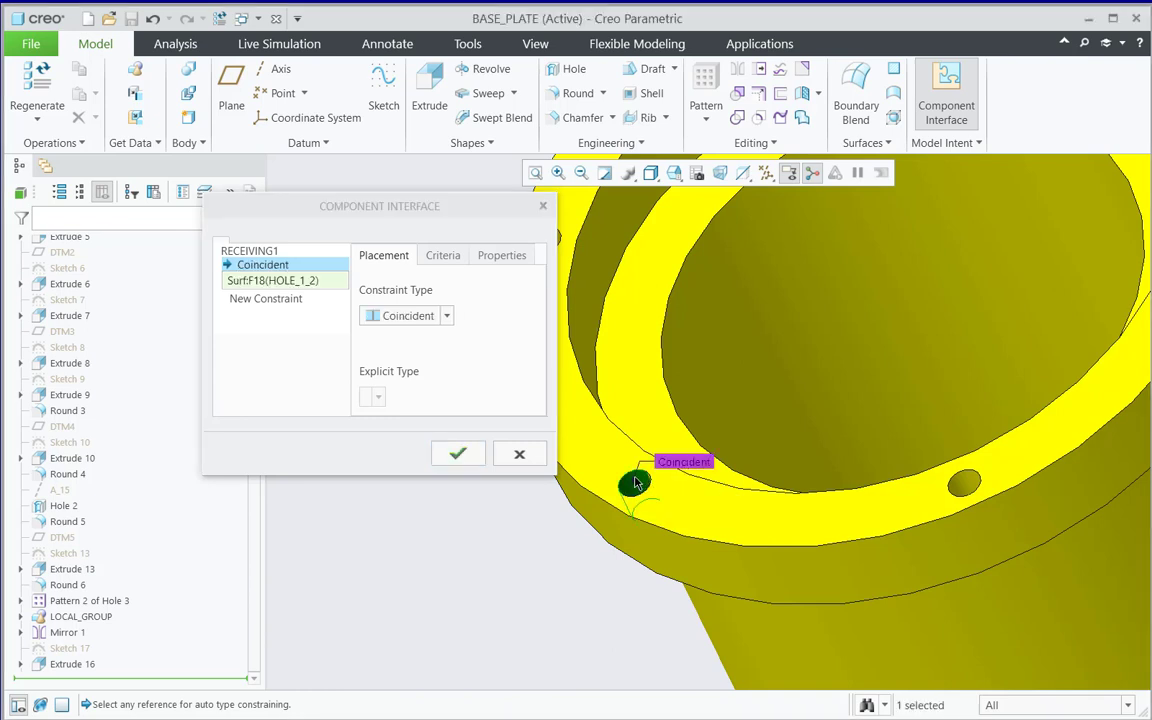
{"action": "left_click", "coordinate": [278, 302]}
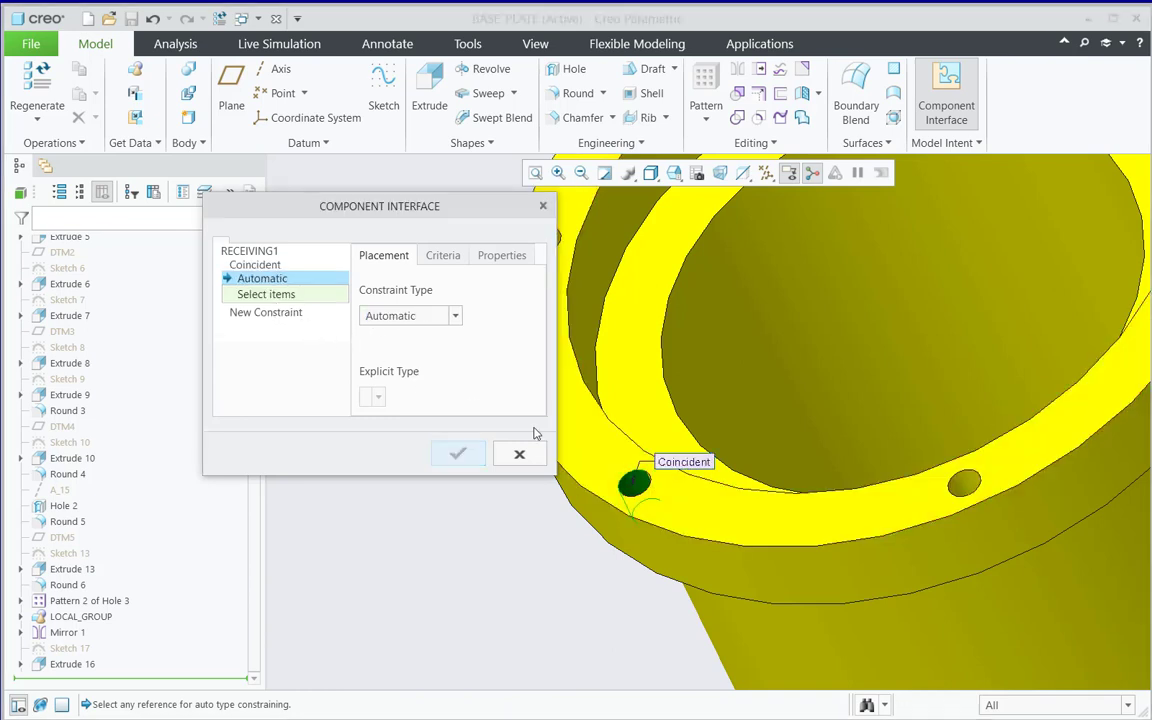
{"action": "left_click", "coordinate": [612, 454]}
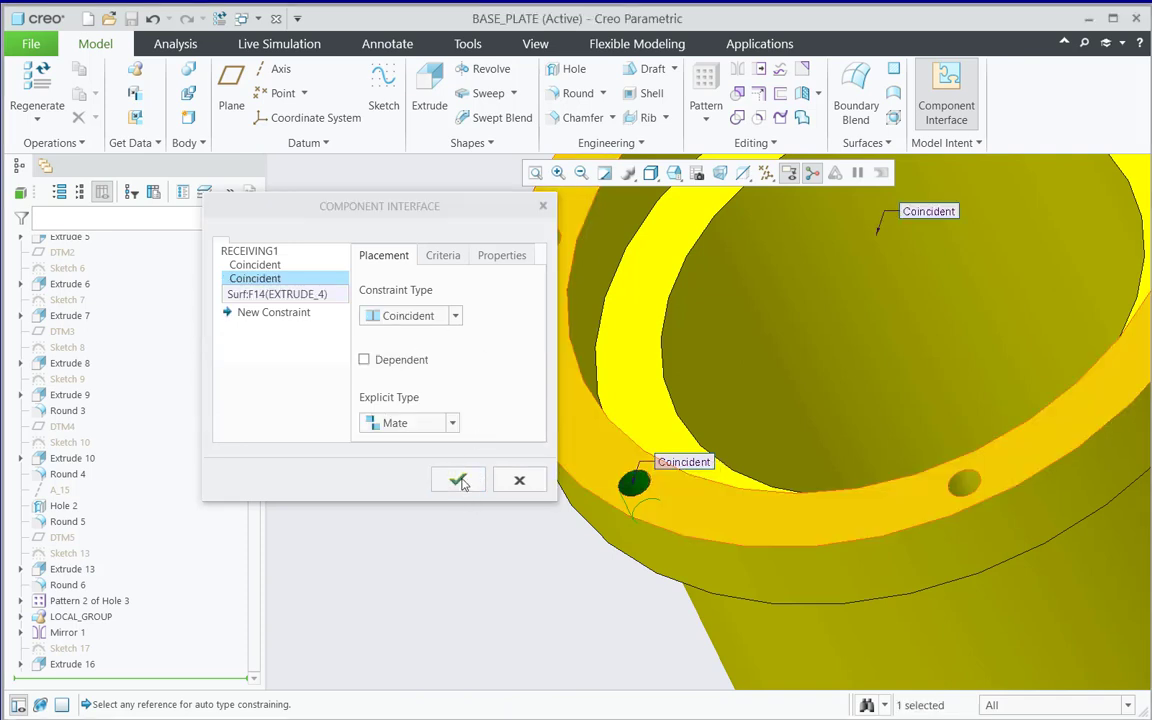
{"action": "left_click", "coordinate": [460, 481]}
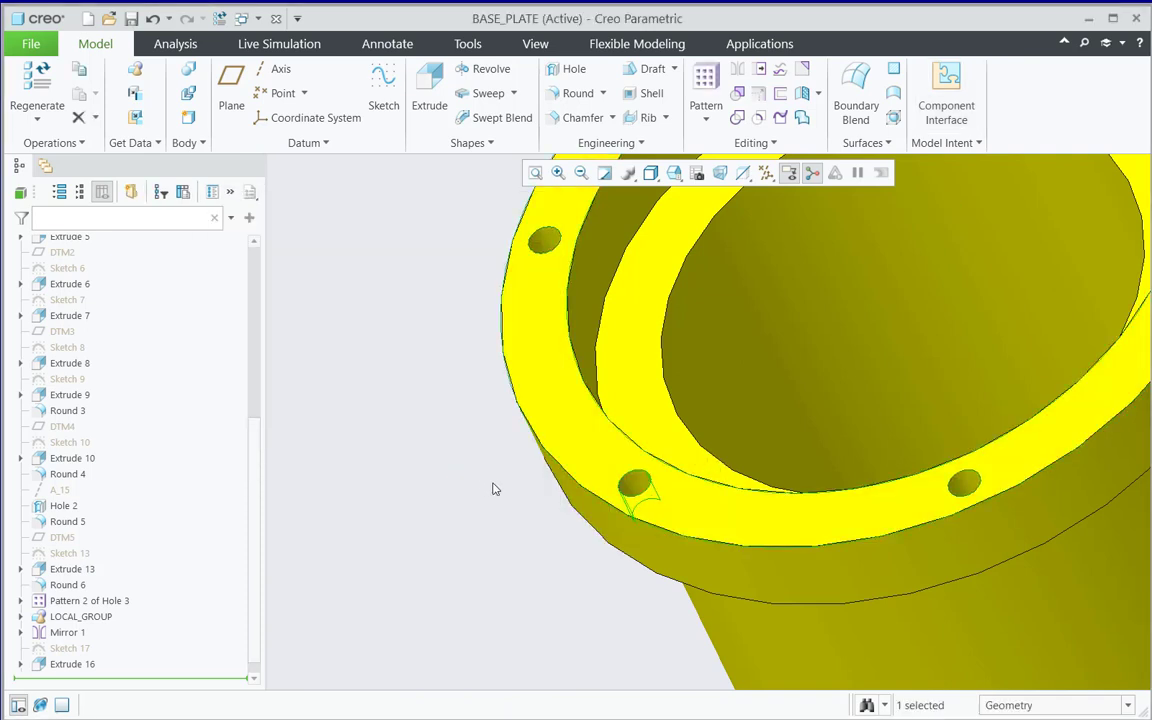
Expand the interfaces in the base plate's footer and select RECEIVING1
{"action": "scroll", "coordinate": [612, 443], "scroll_direction": "down", "scroll_amount": 5}
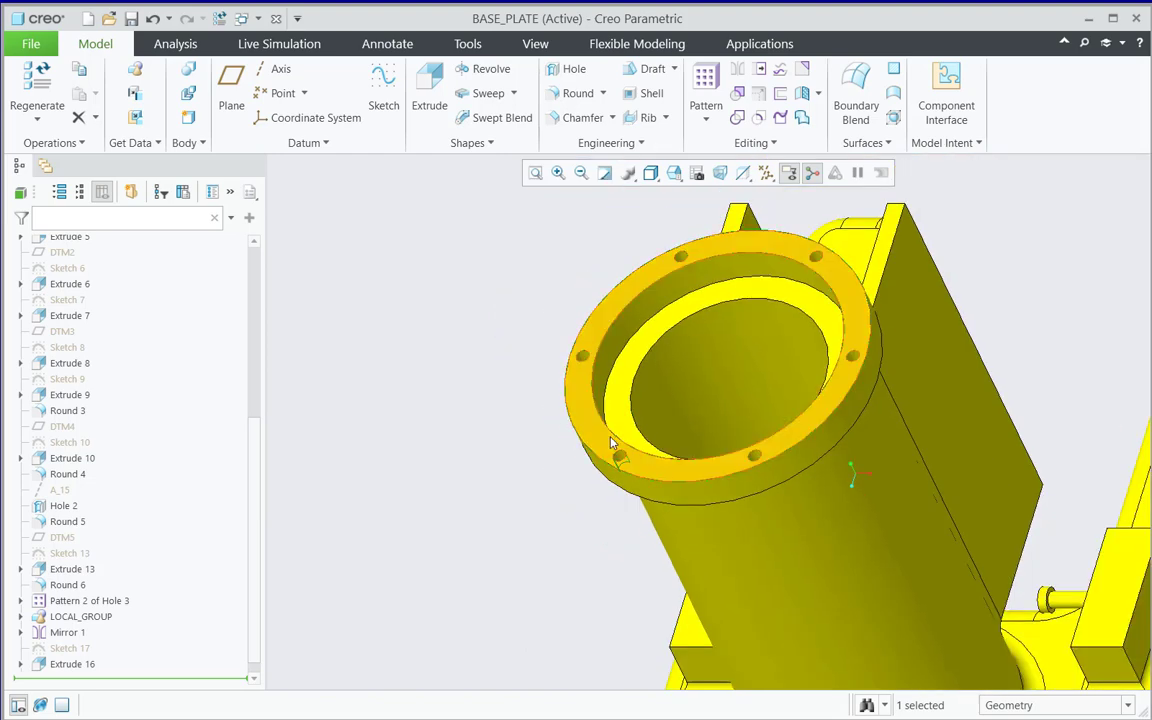
{"action": "left_click", "coordinate": [487, 468]}
{"action": "scroll", "coordinate": [433, 535], "scroll_direction": "down", "scroll_amount": 1}
{"action": "scroll", "coordinate": [120, 624], "scroll_direction": "down", "scroll_amount": 1}
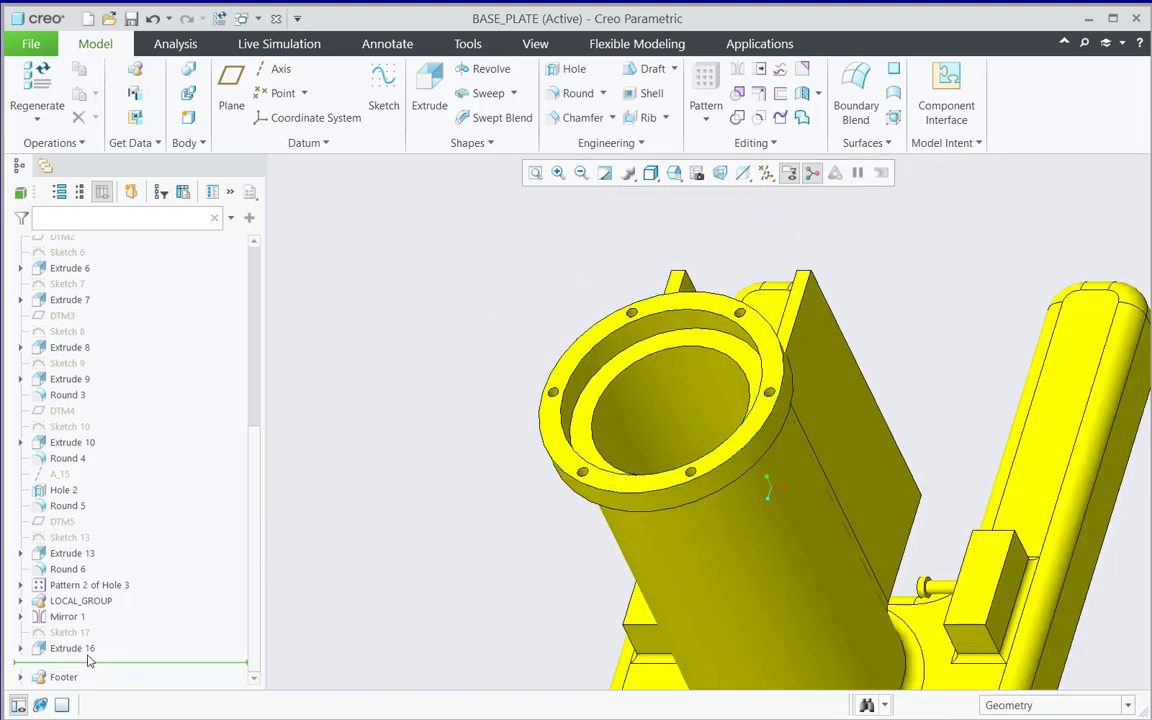
{"action": "left_click", "coordinate": [20, 677]}
{"action": "left_click", "coordinate": [38, 667]}
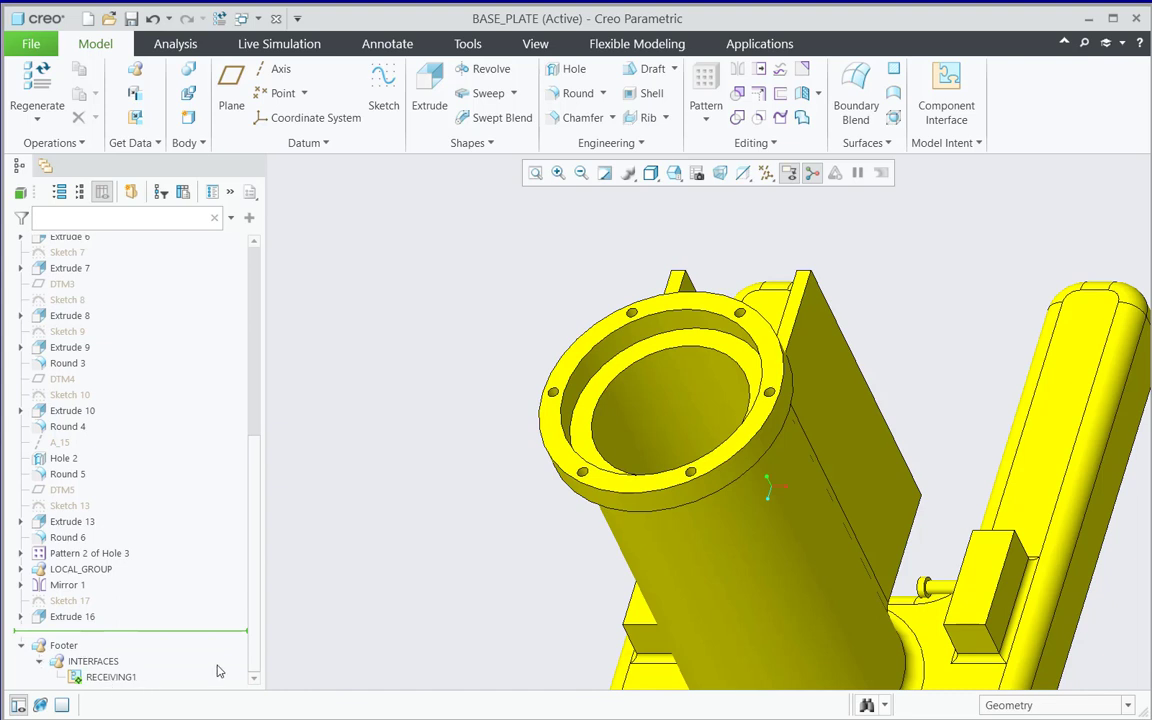
{"action": "left_click", "coordinate": [128, 680]}
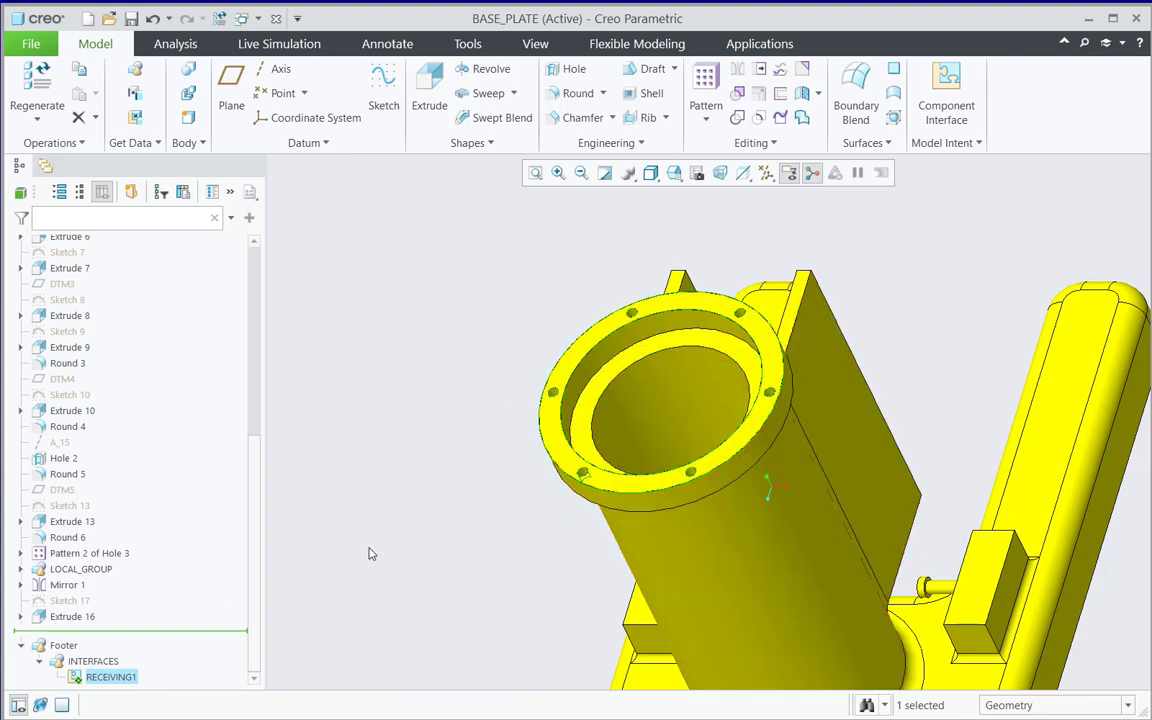
Create a reference pattern of the RECEIVING1 interface across the flange holes and expand the patterned interfaces in the footer
{"action": "left_click", "coordinate": [119, 682]}
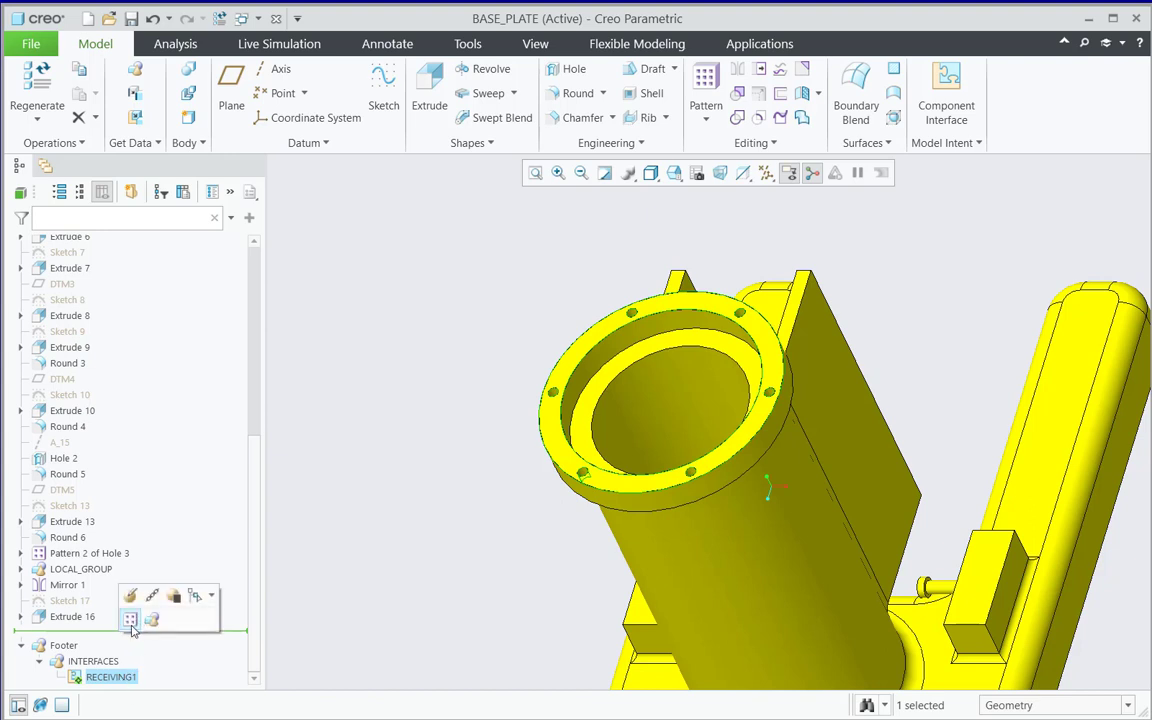
{"action": "left_click", "coordinate": [131, 626]}
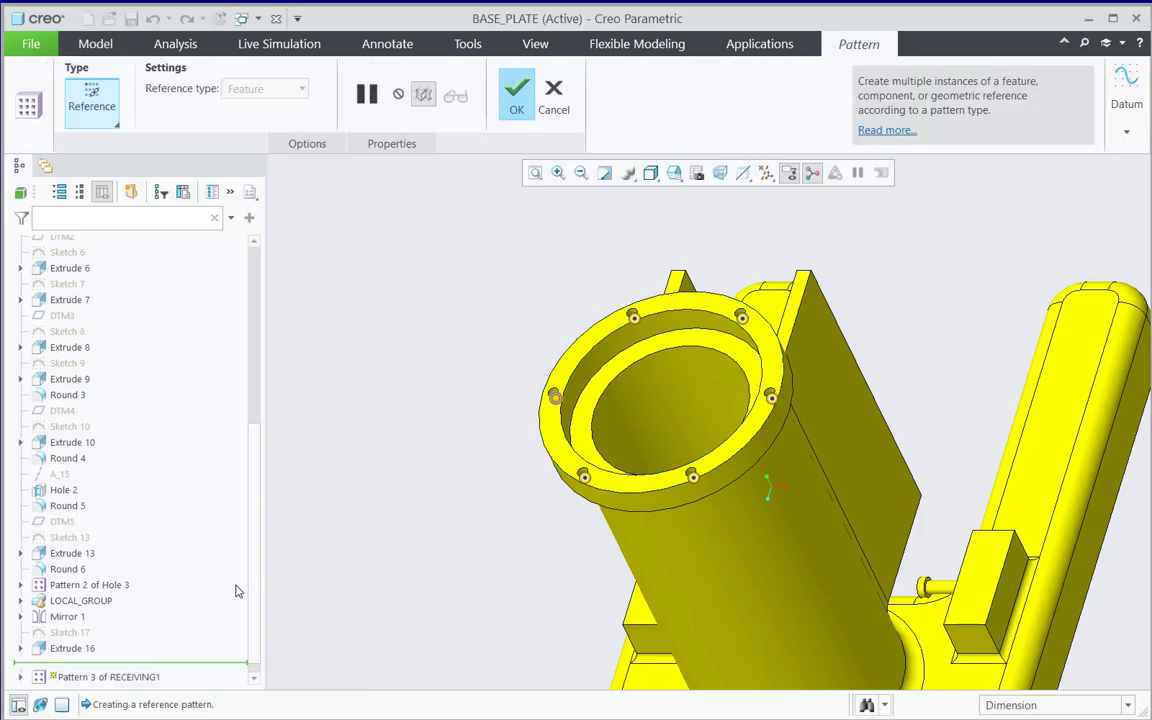
{"action": "scroll", "coordinate": [257, 599], "scroll_direction": "down", "scroll_amount": 1}
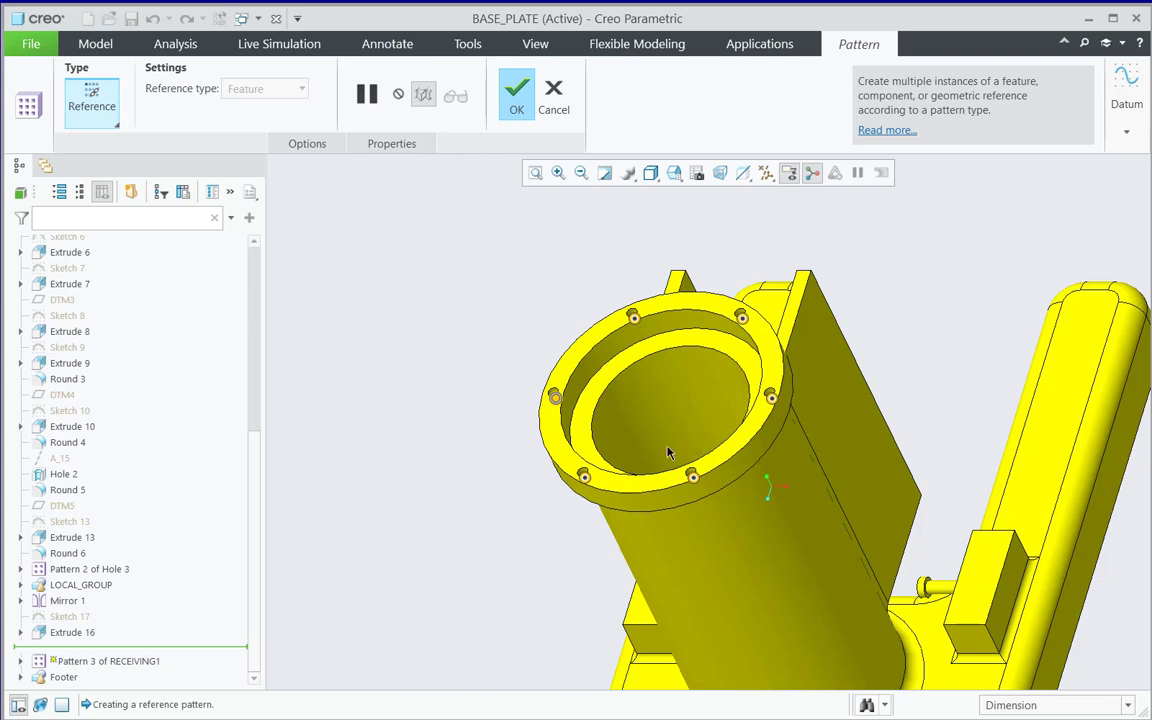
{"action": "left_click", "coordinate": [516, 106]}
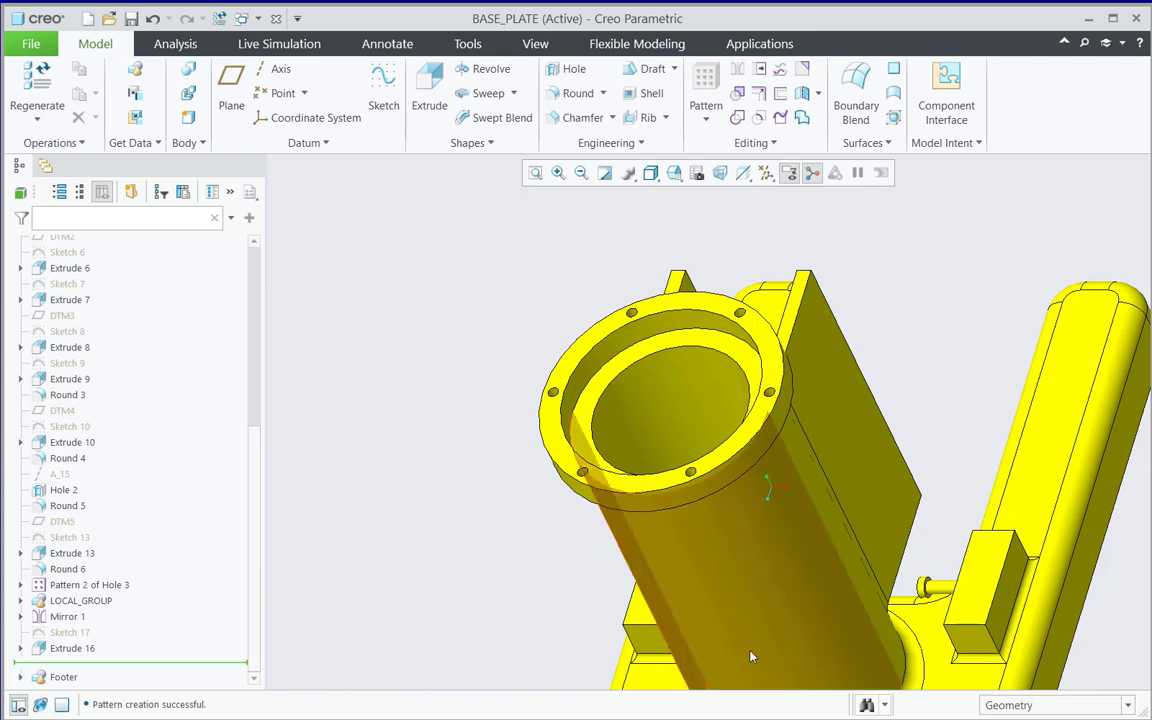
{"action": "left_click", "coordinate": [20, 677]}
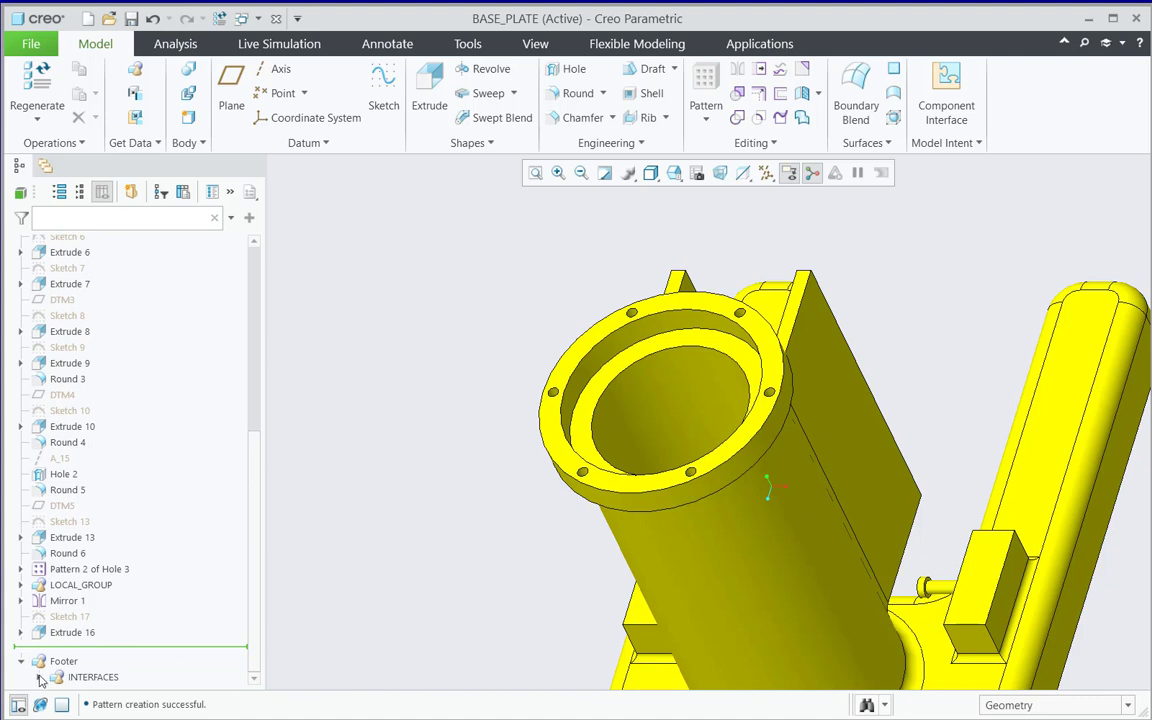
{"action": "left_click", "coordinate": [39, 677]}
{"action": "left_click", "coordinate": [57, 677]}
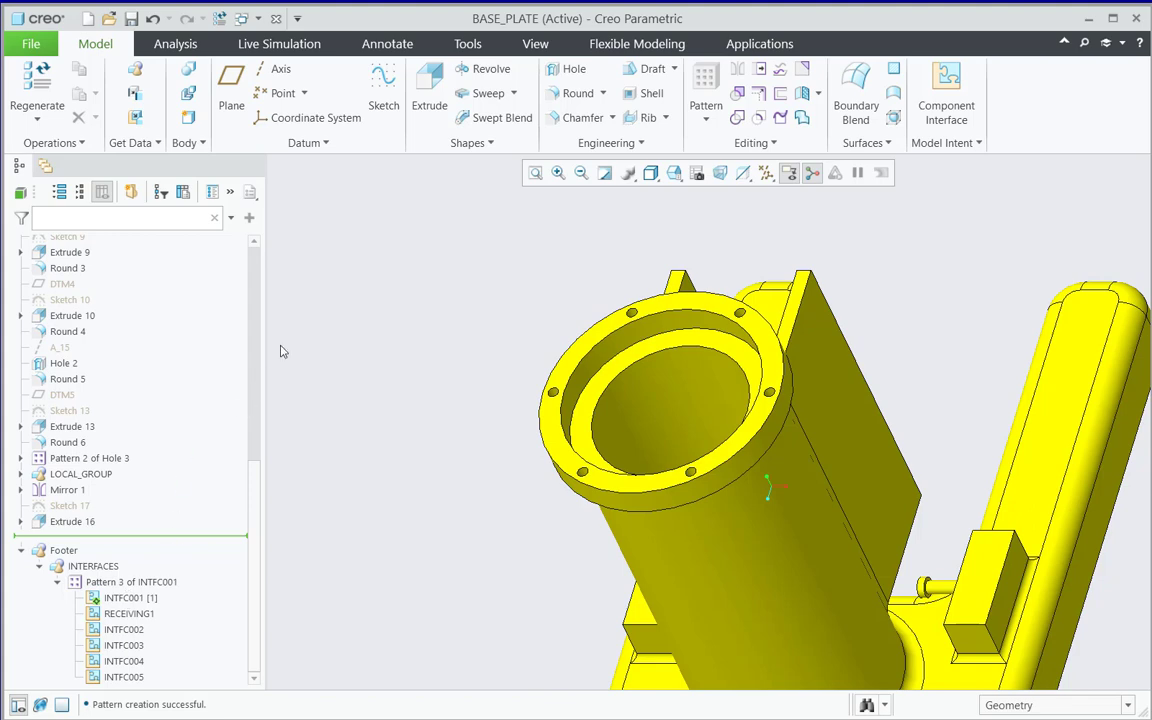
Switch from the base plate to the TOE_JACK assembly window with the large cylinder's flange holes in view
{"action": "left_click", "coordinate": [215, 21]}
{"action": "left_click", "coordinate": [241, 19]}
{"action": "left_click", "coordinate": [262, 41]}
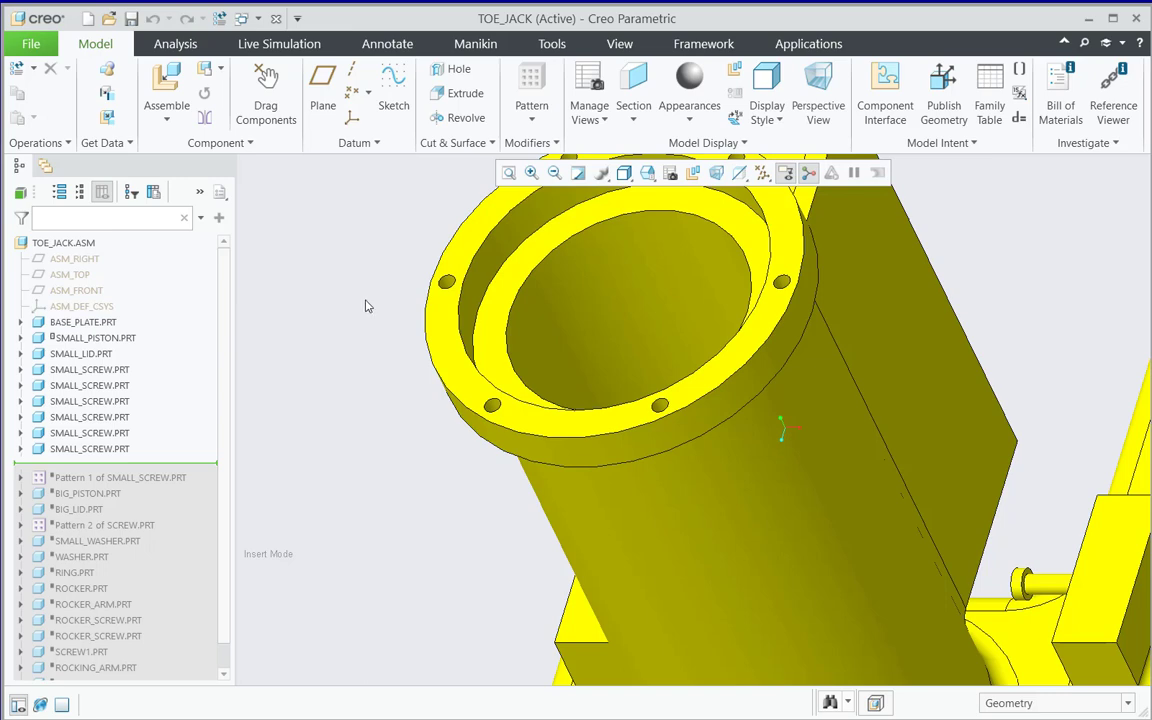
{"action": "scroll", "coordinate": [518, 301], "scroll_direction": "up", "scroll_amount": 3}
{"action": "scroll", "coordinate": [510, 199], "scroll_direction": "down", "scroll_amount": 3}
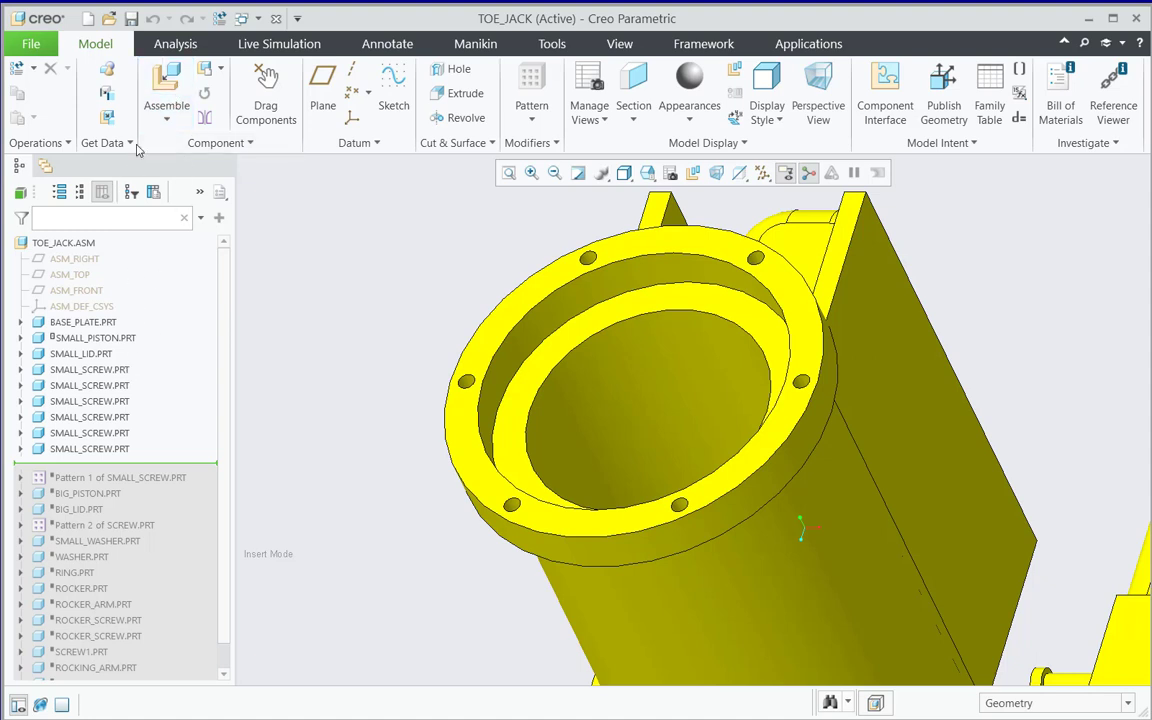
Assemble small_screw.prt at three neighbouring flange holes of the large cylinder using its PLACING interface
{"action": "left_click", "coordinate": [168, 88]}
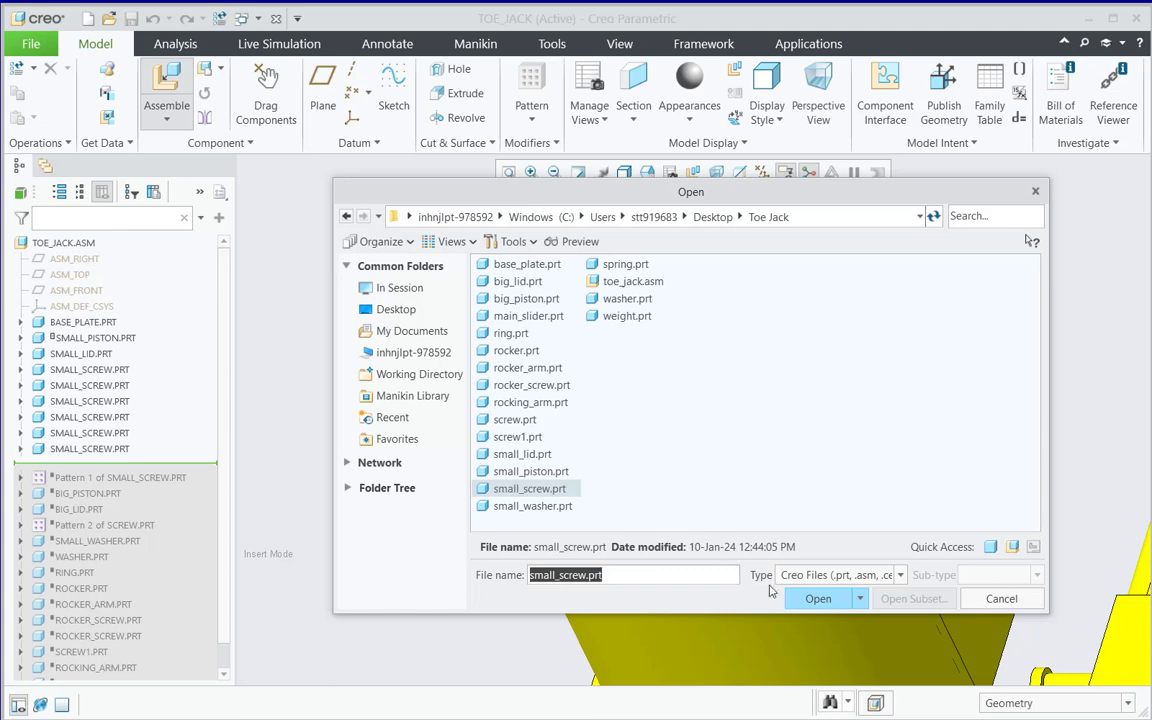
{"action": "left_click", "coordinate": [818, 598]}
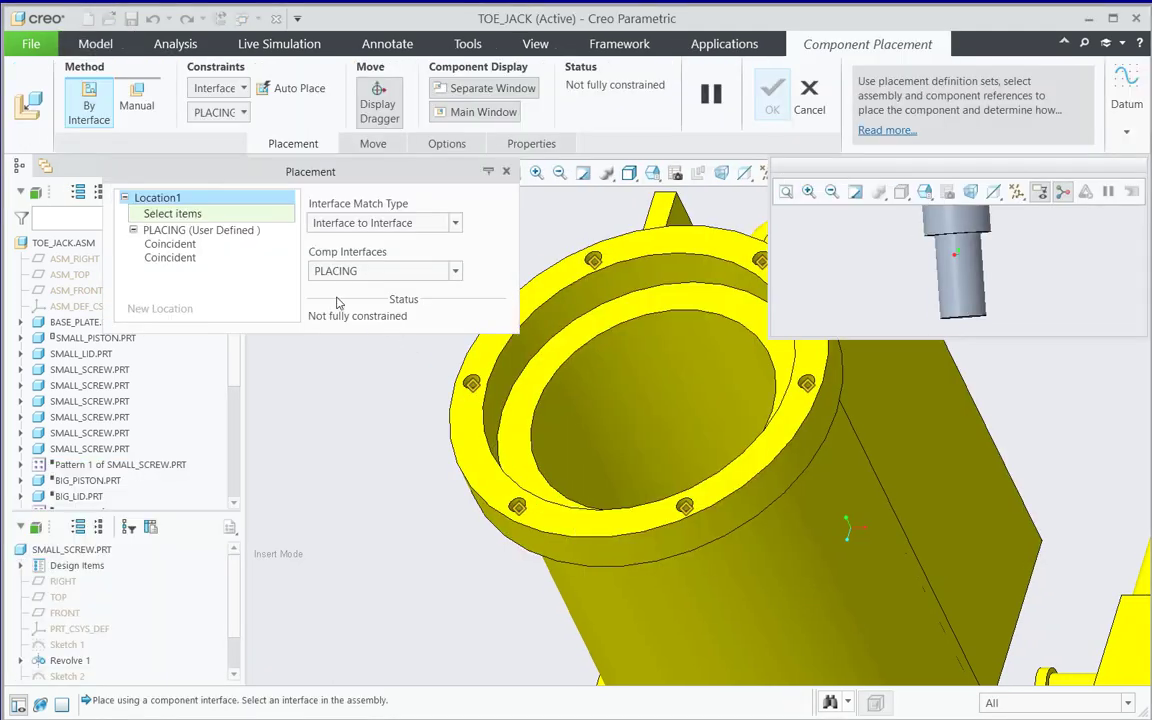
{"action": "left_click", "coordinate": [518, 509]}
{"action": "left_click", "coordinate": [685, 511]}
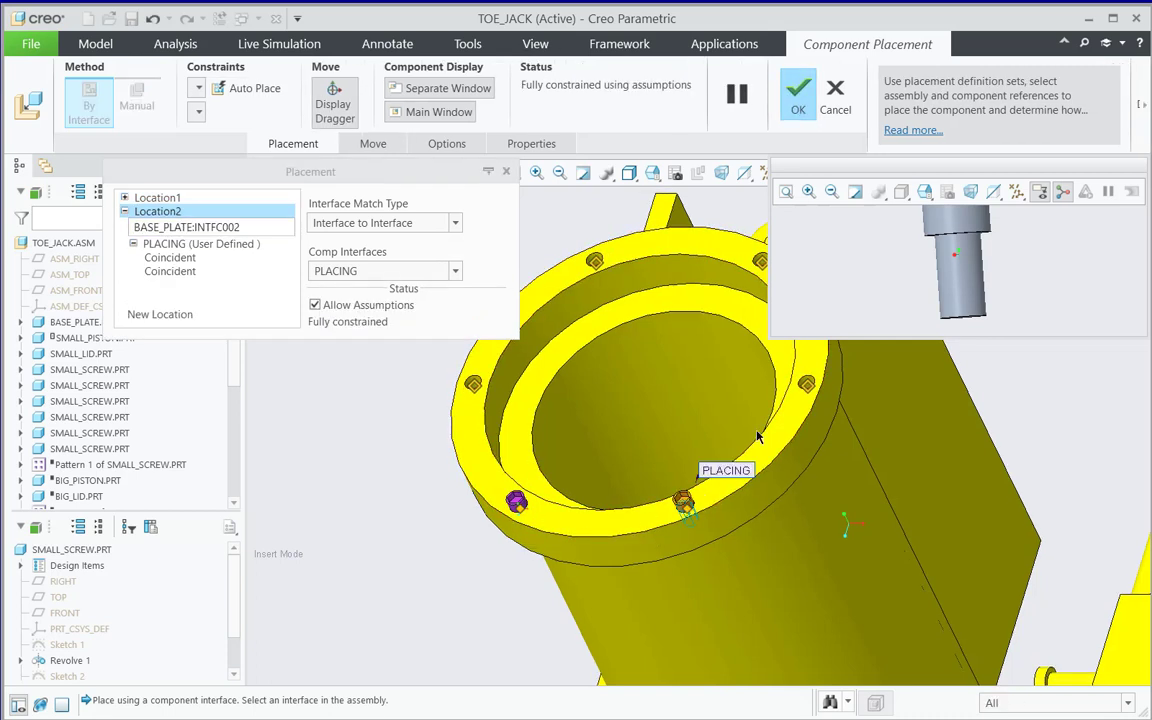
{"action": "left_click", "coordinate": [807, 381]}
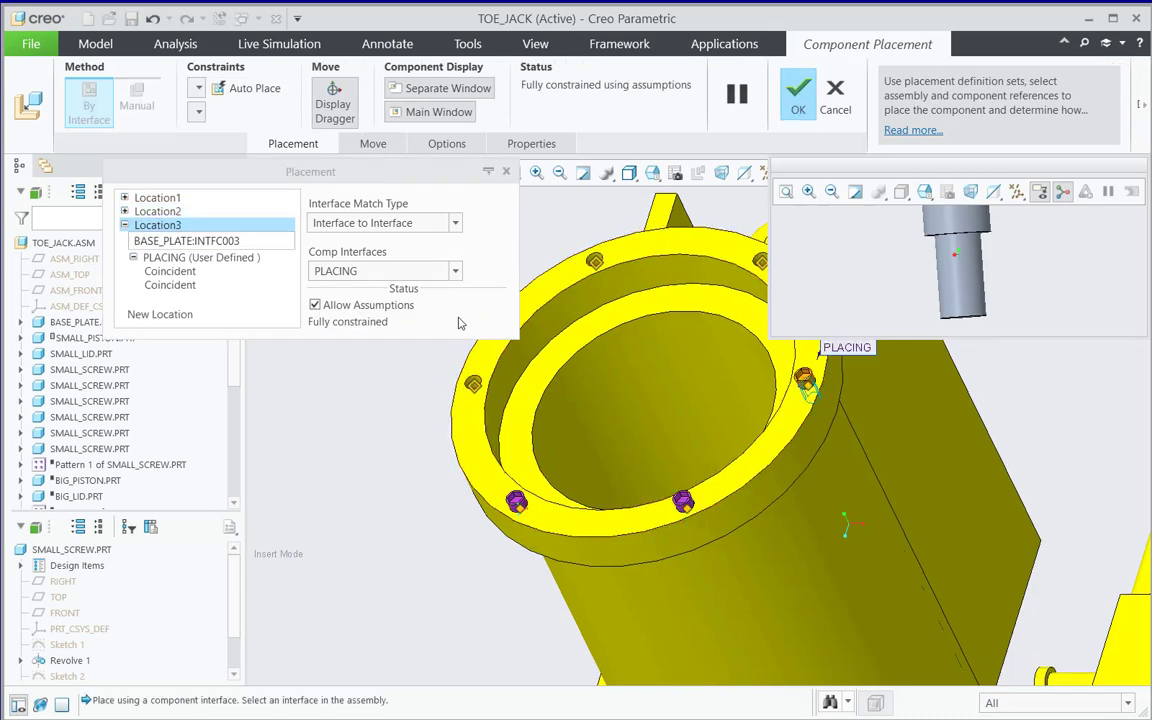
Change the third screw location's component interface to EITHER, place screws at the remaining three flange holes, and accept the placement
{"action": "left_click", "coordinate": [436, 272]}
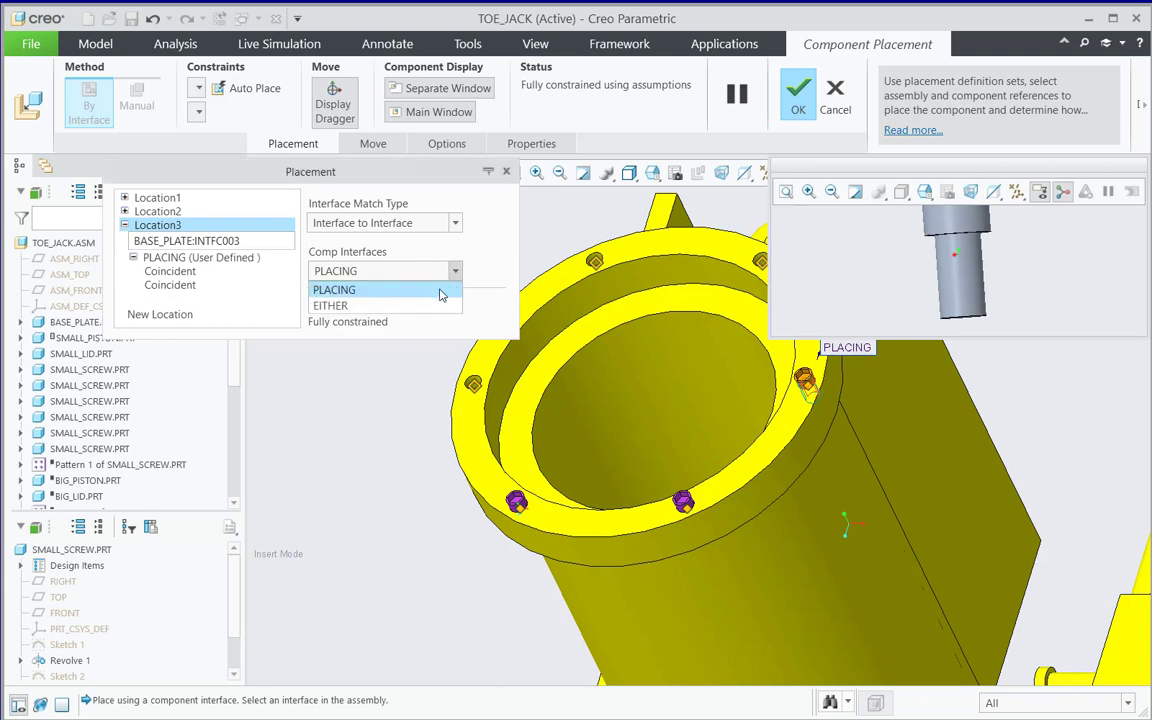
{"action": "left_click", "coordinate": [432, 306]}
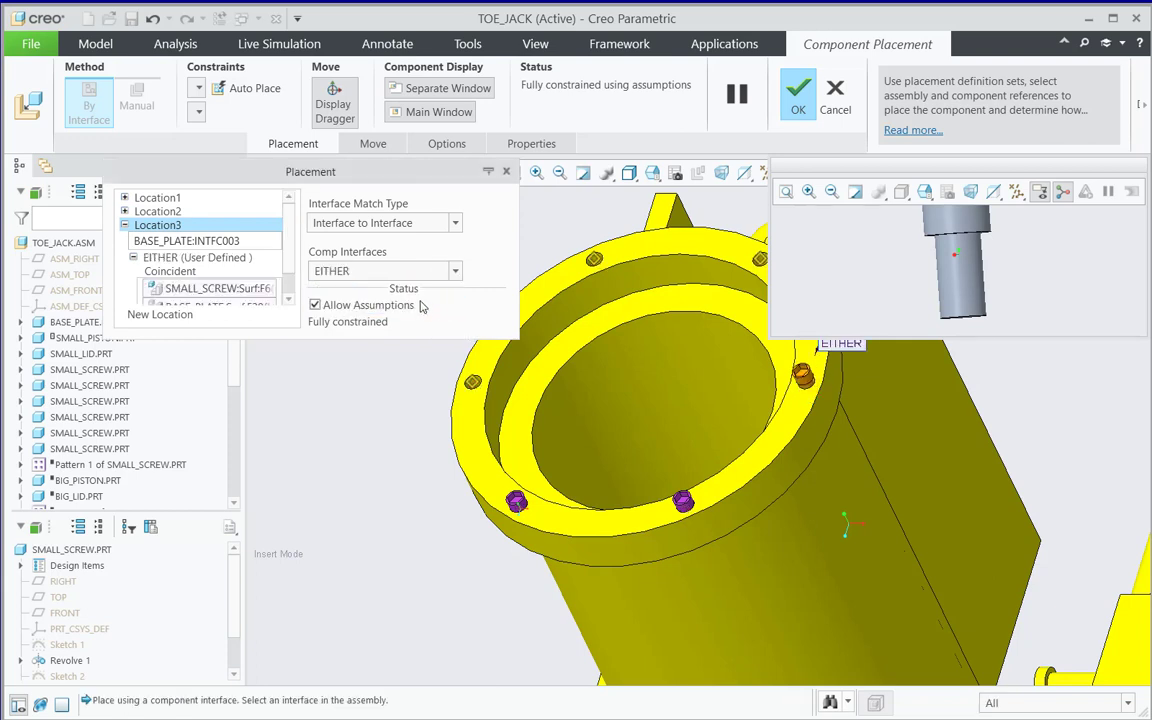
{"action": "left_click", "coordinate": [594, 259]}
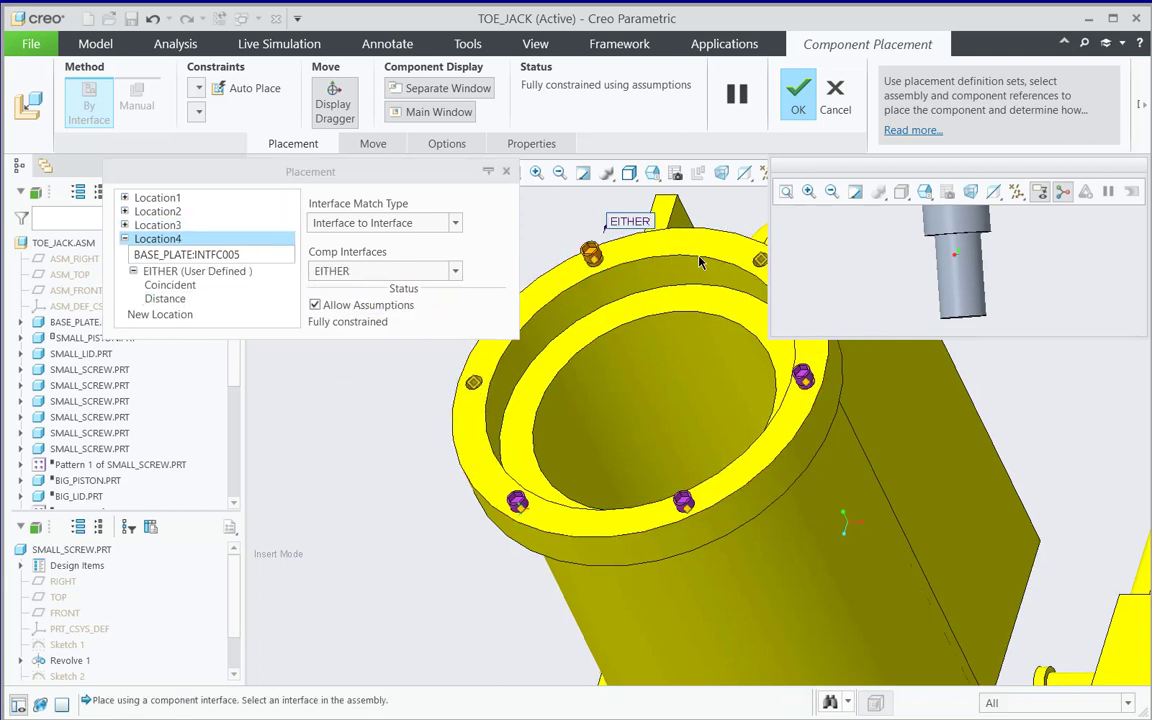
{"action": "left_click", "coordinate": [760, 260]}
{"action": "left_click", "coordinate": [473, 382]}
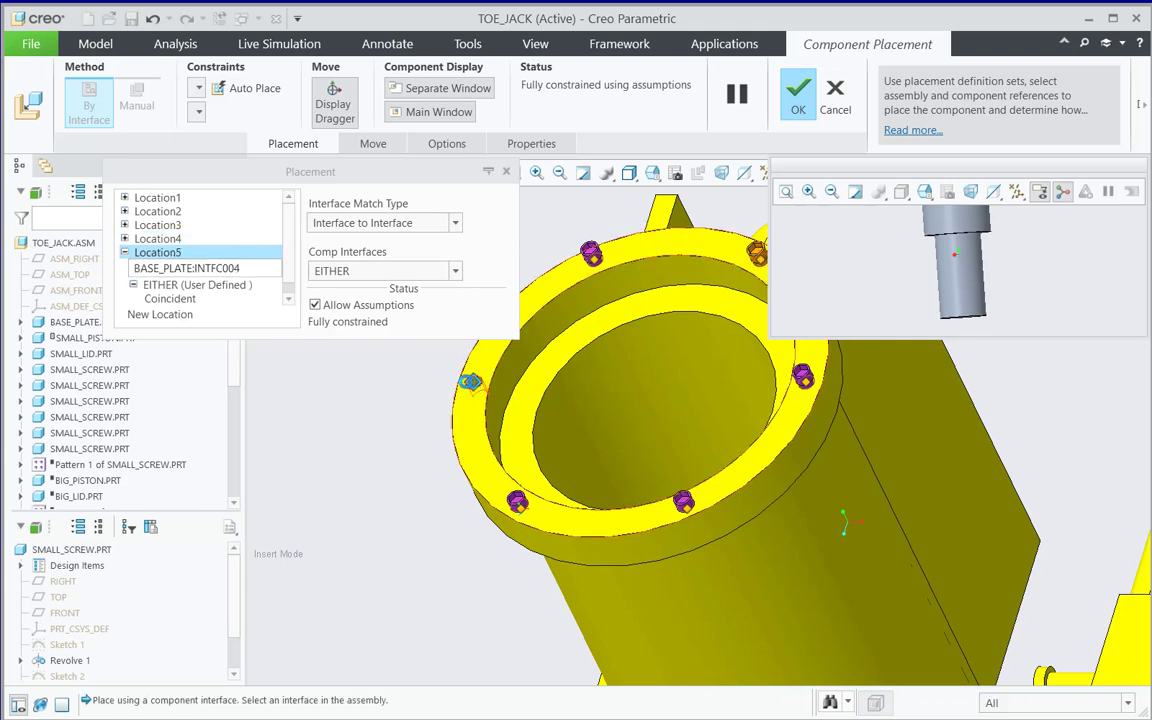
{"action": "left_click", "coordinate": [797, 100]}
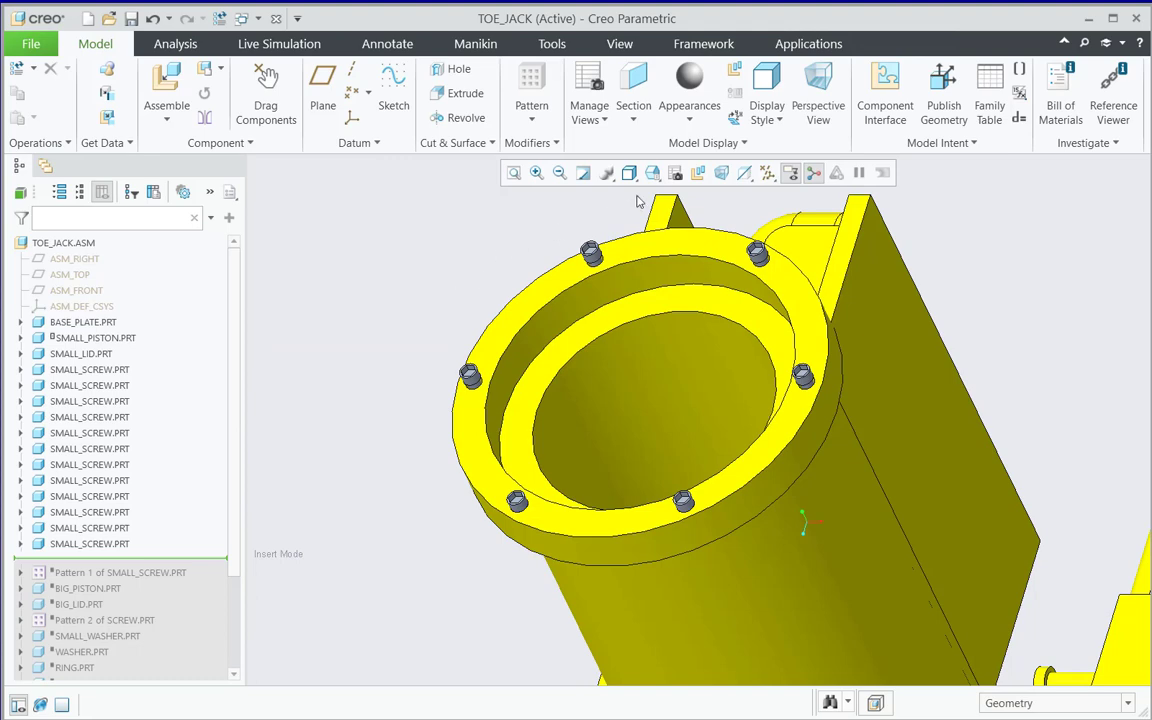
Examine how the screws sit on the large cylinder's flange and the small lid, starting from the FRONT view
{"action": "left_click", "coordinate": [652, 174]}
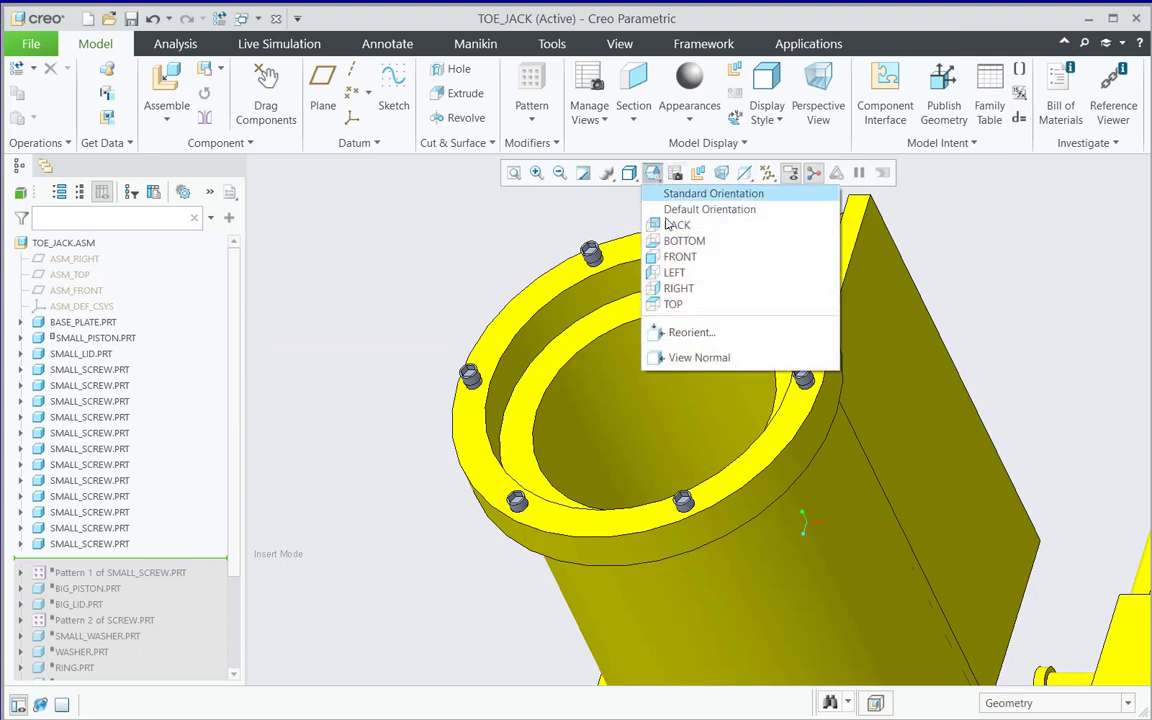
{"action": "left_click", "coordinate": [678, 258]}
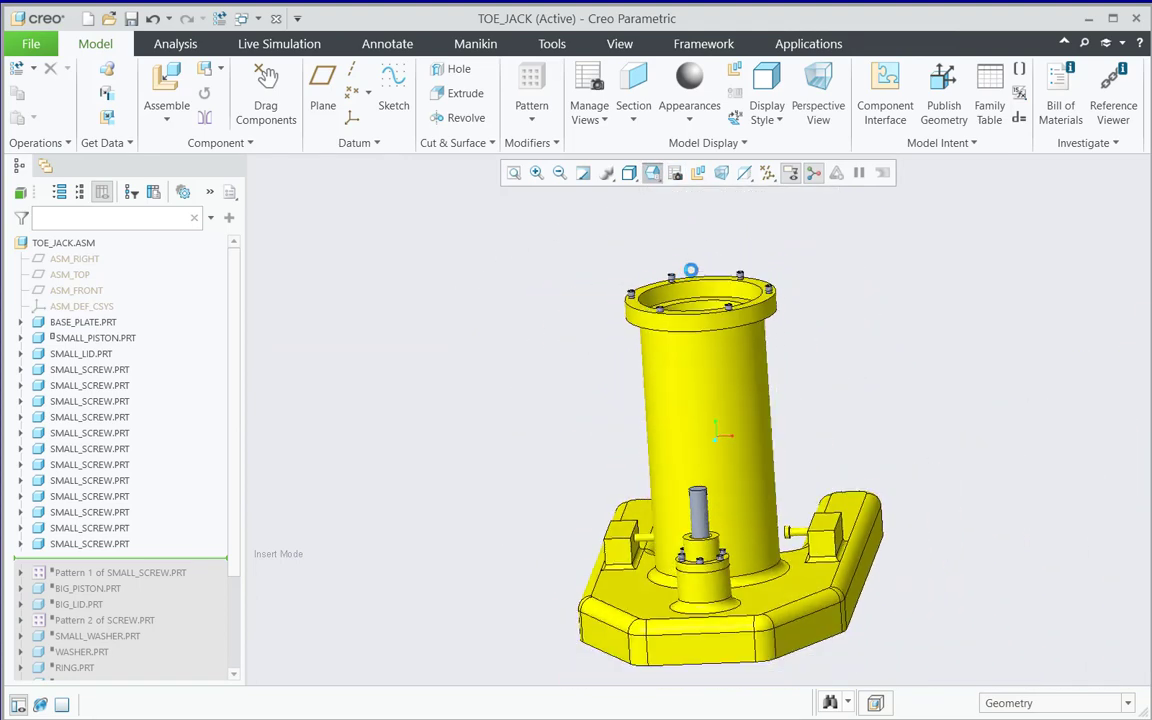
{"action": "scroll", "coordinate": [706, 311], "scroll_direction": "down", "scroll_amount": 5}
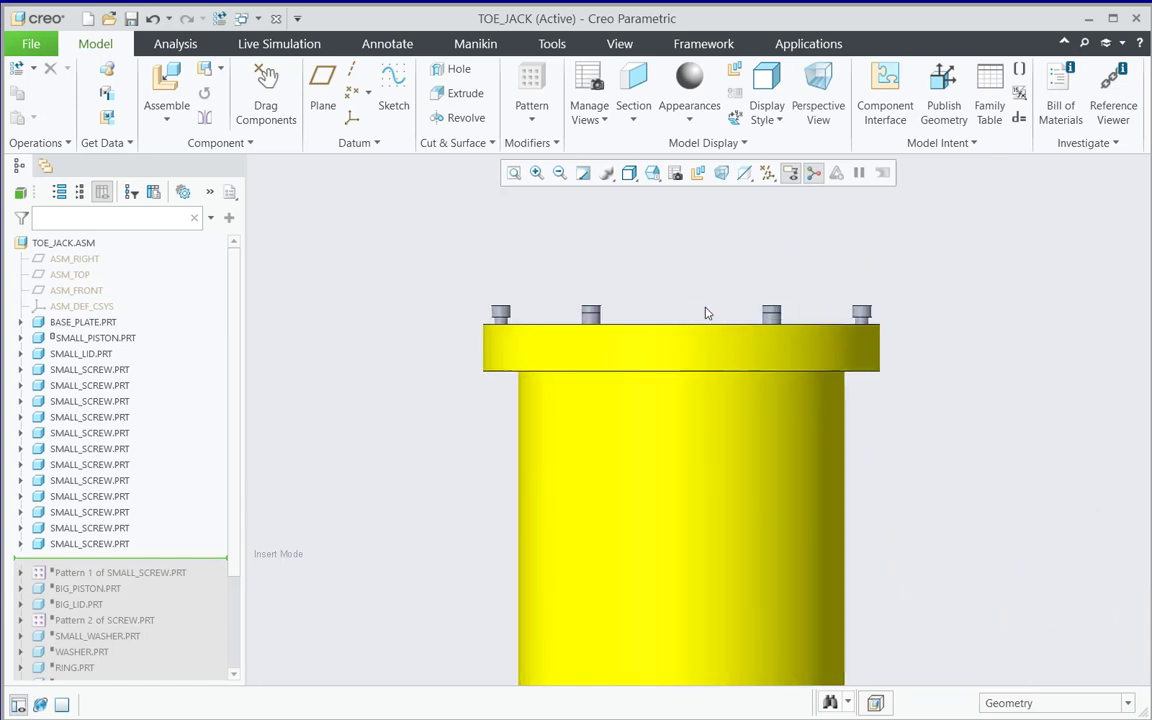
{"action": "middle_click_drag", "start_coordinate": [689, 265], "coordinate": [685, 275]}
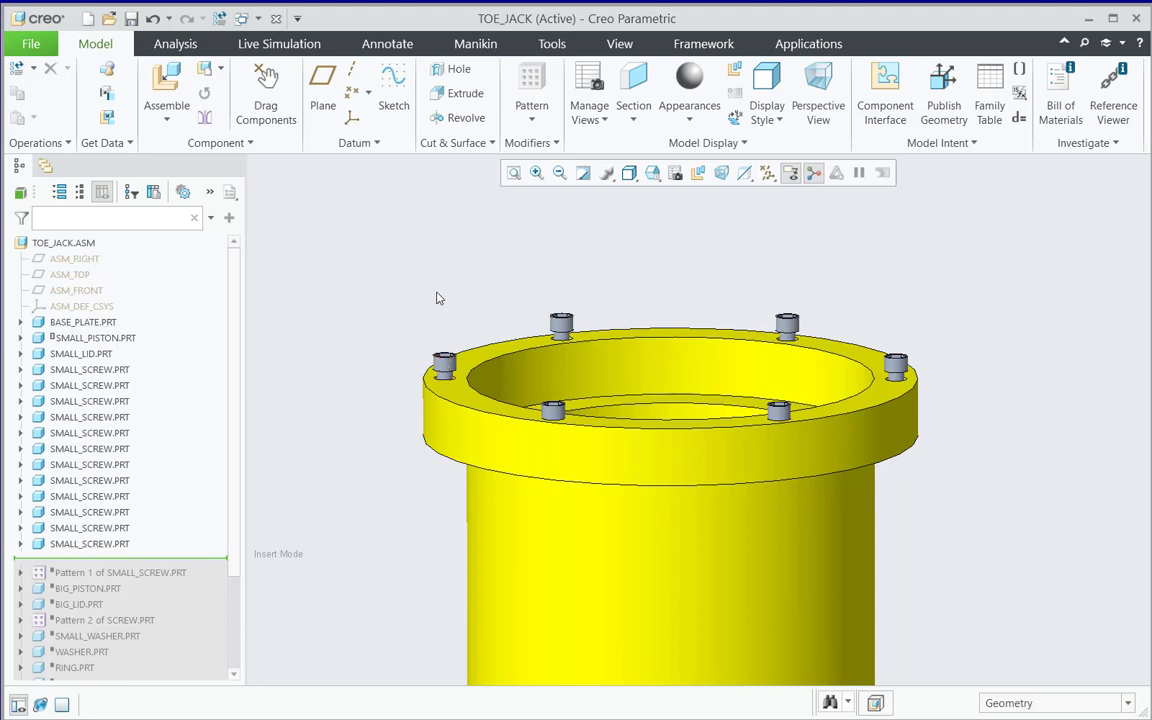
{"action": "scroll", "coordinate": [437, 296], "scroll_direction": "down", "scroll_amount": 4}
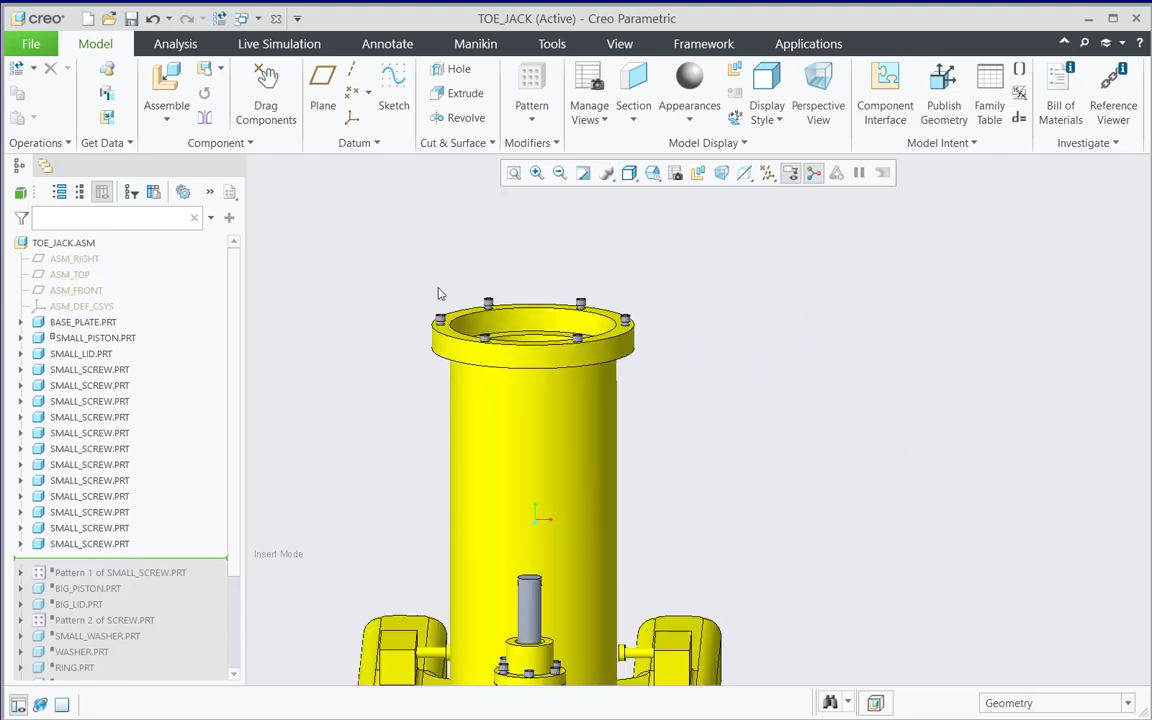
{"action": "scroll", "coordinate": [437, 294], "scroll_direction": "down", "scroll_amount": 2}
{"action": "scroll", "coordinate": [500, 540], "scroll_direction": "up", "scroll_amount": 6}
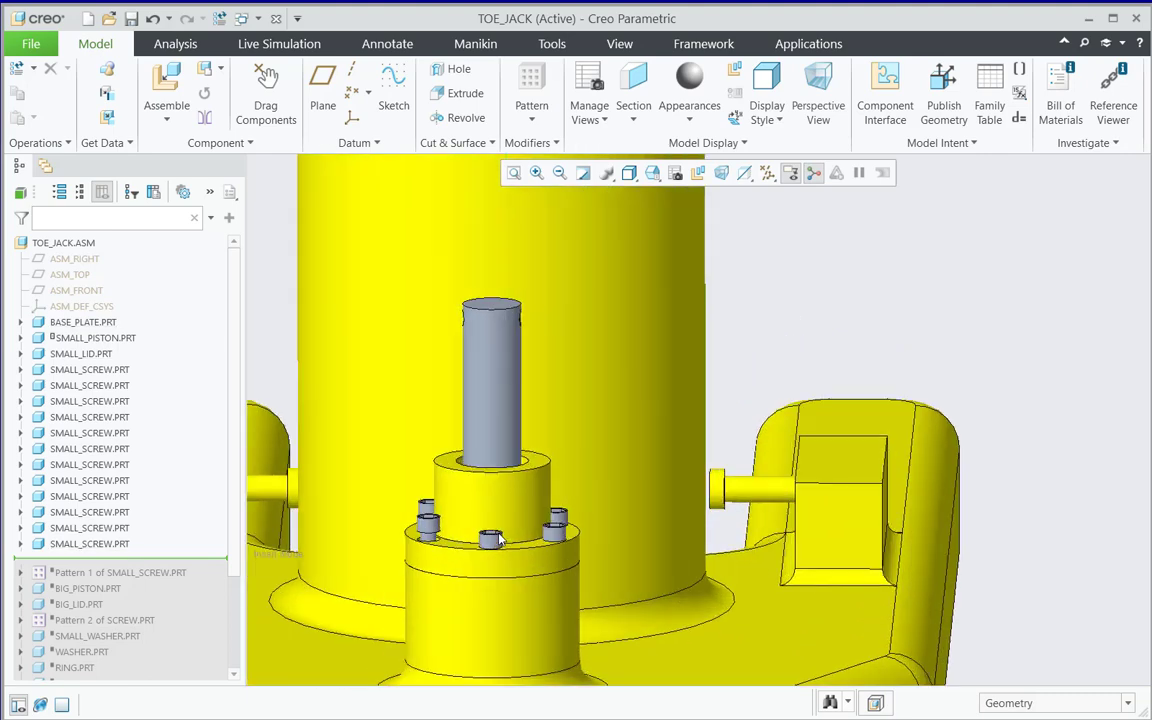
{"action": "scroll", "coordinate": [600, 450], "scroll_direction": "down", "scroll_amount": 6}
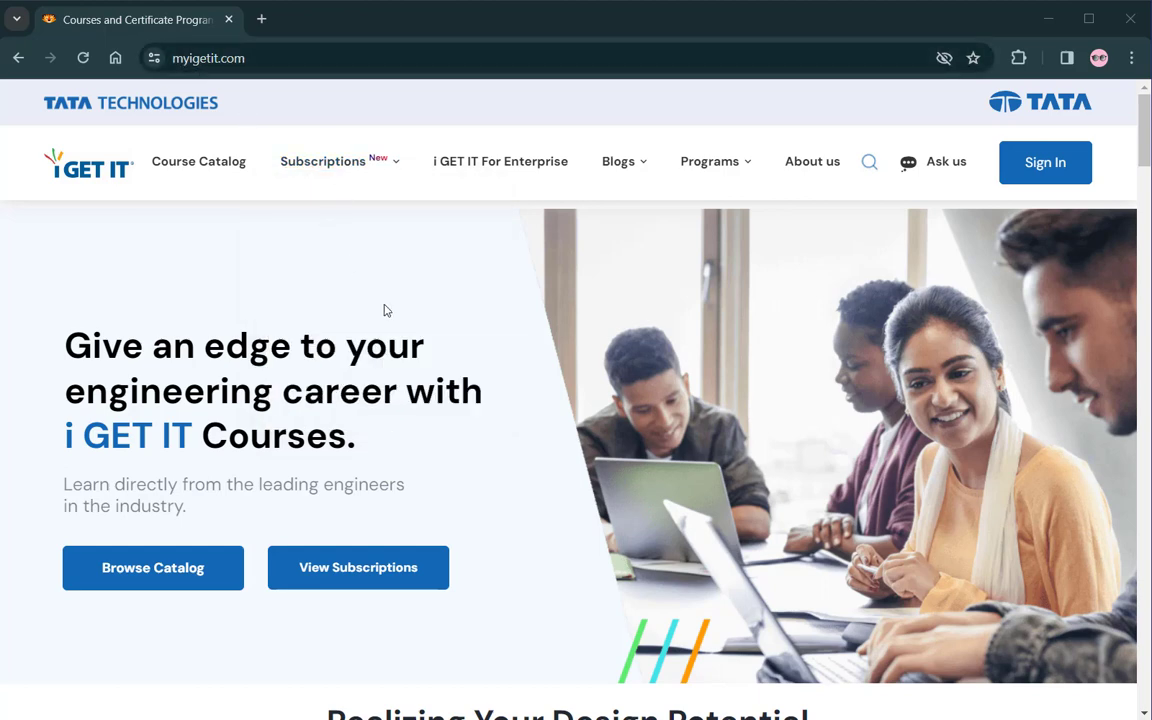
Look through the MCAD/PLM applications covered by courses on the i GET IT website in the browser
{"action": "scroll", "coordinate": [558, 408], "scroll_direction": "down", "scroll_amount": 2}
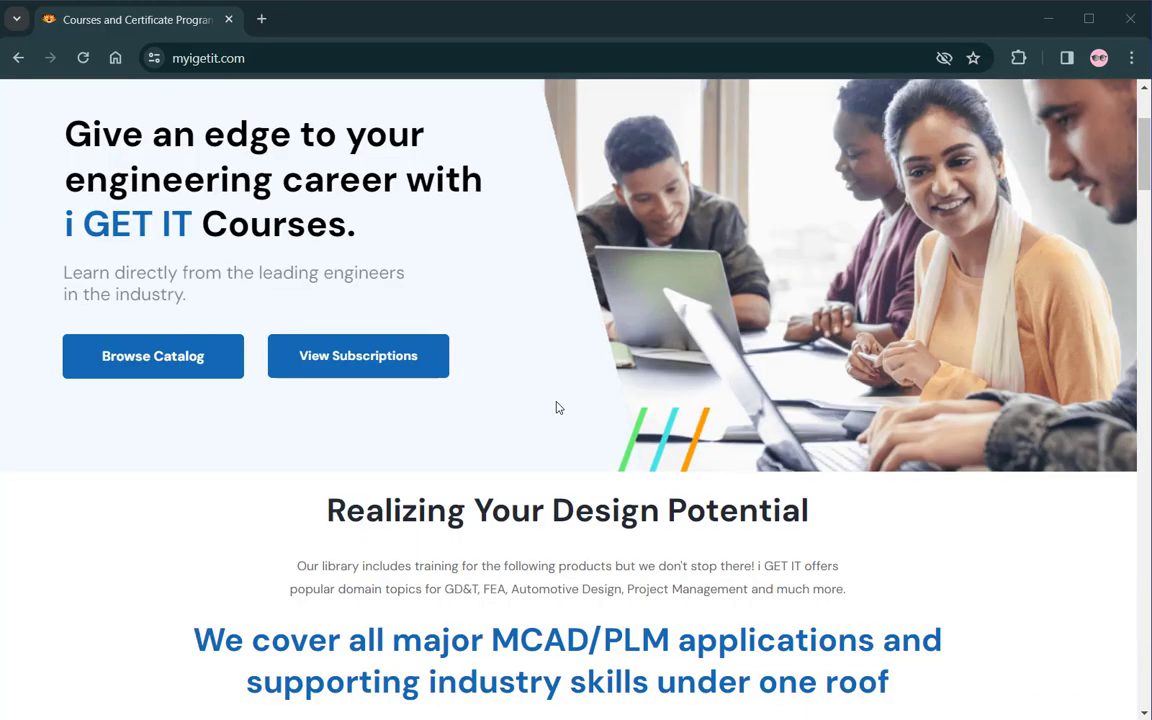
{"action": "scroll", "coordinate": [558, 408], "scroll_direction": "down", "scroll_amount": 2}
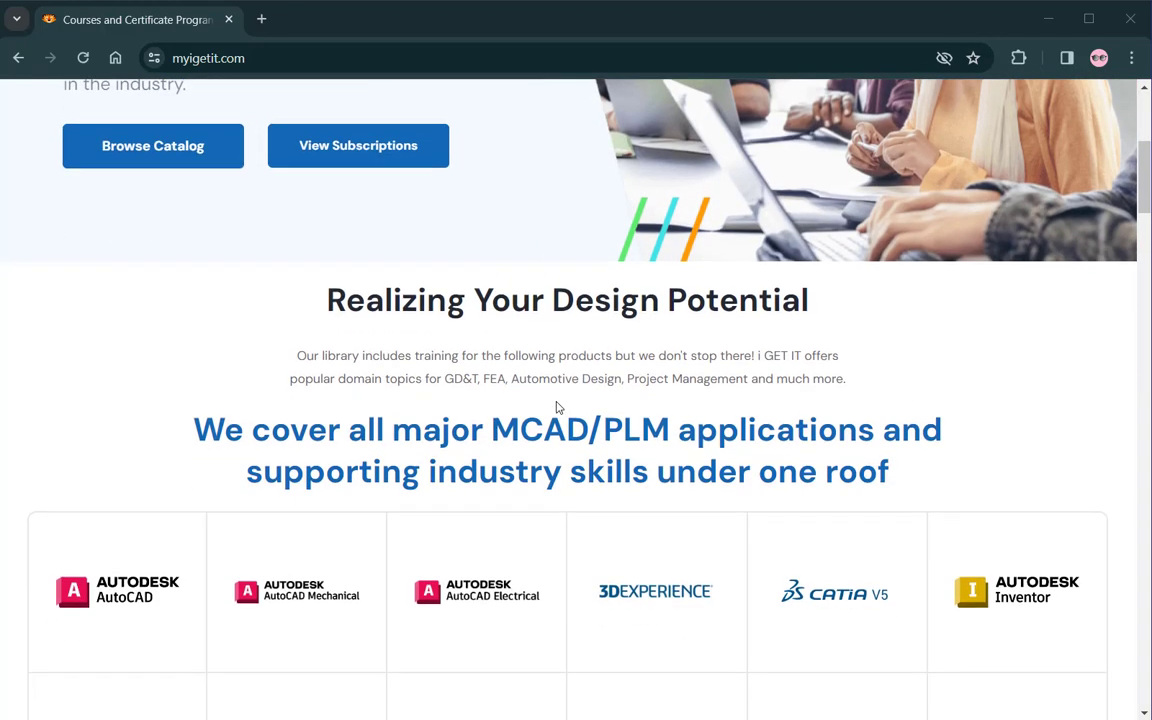
{"action": "scroll", "coordinate": [558, 408], "scroll_direction": "down", "scroll_amount": 2}
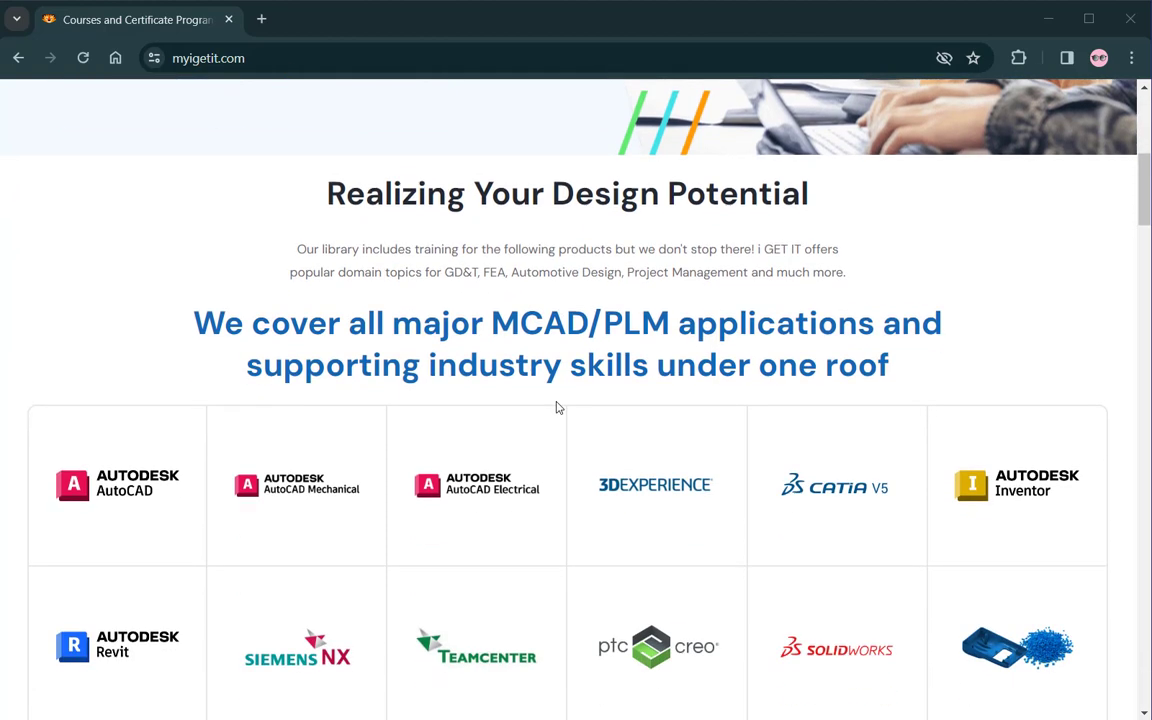
{"action": "scroll", "coordinate": [558, 408], "scroll_direction": "down", "scroll_amount": 1}
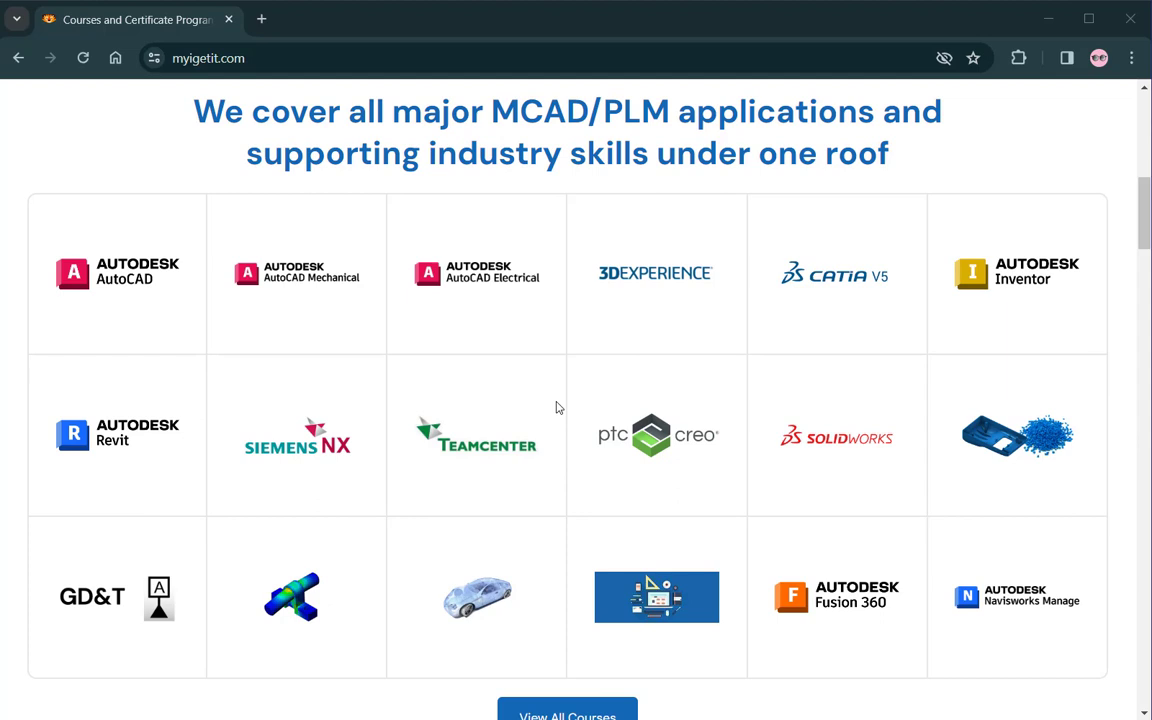
{"action": "scroll", "coordinate": [558, 408], "scroll_direction": "down", "scroll_amount": 1}
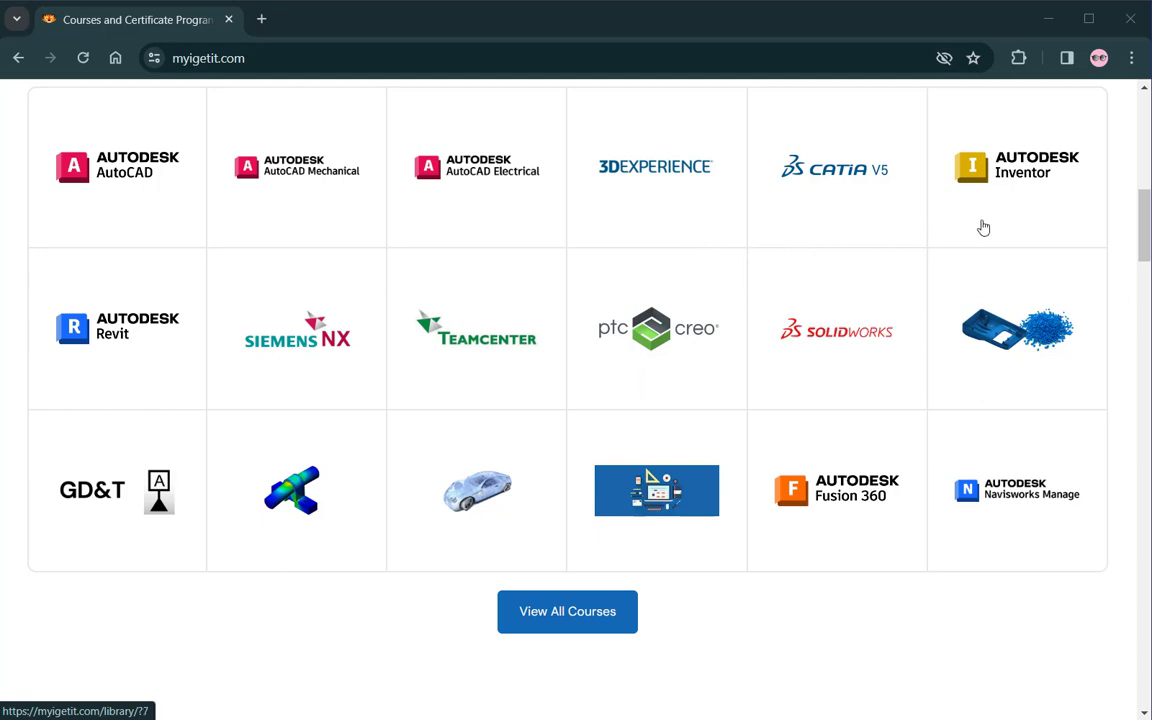
{"action": "scroll", "coordinate": [600, 570], "scroll_direction": "up", "scroll_amount": 1}
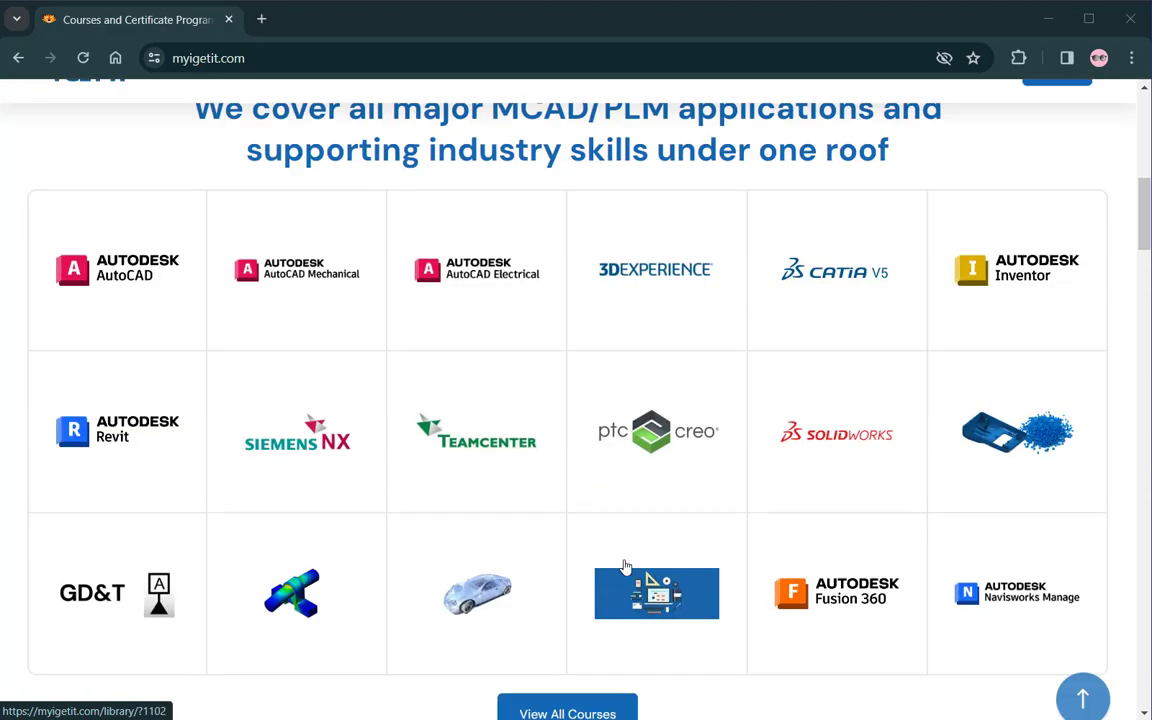